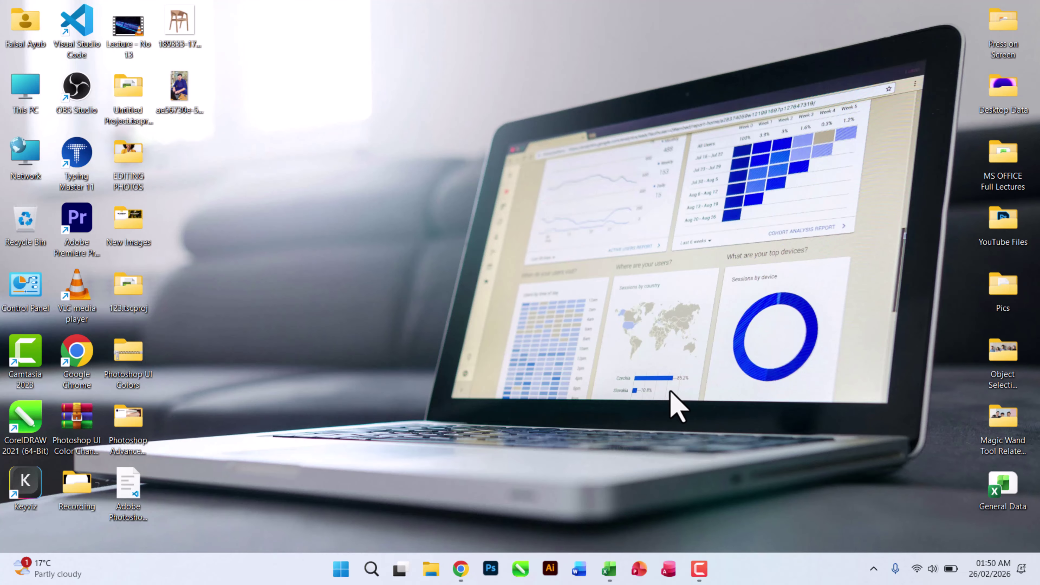
Switch to the Daily work file workbook in Excel and autofit the width of the City column.
left_click(609, 568)
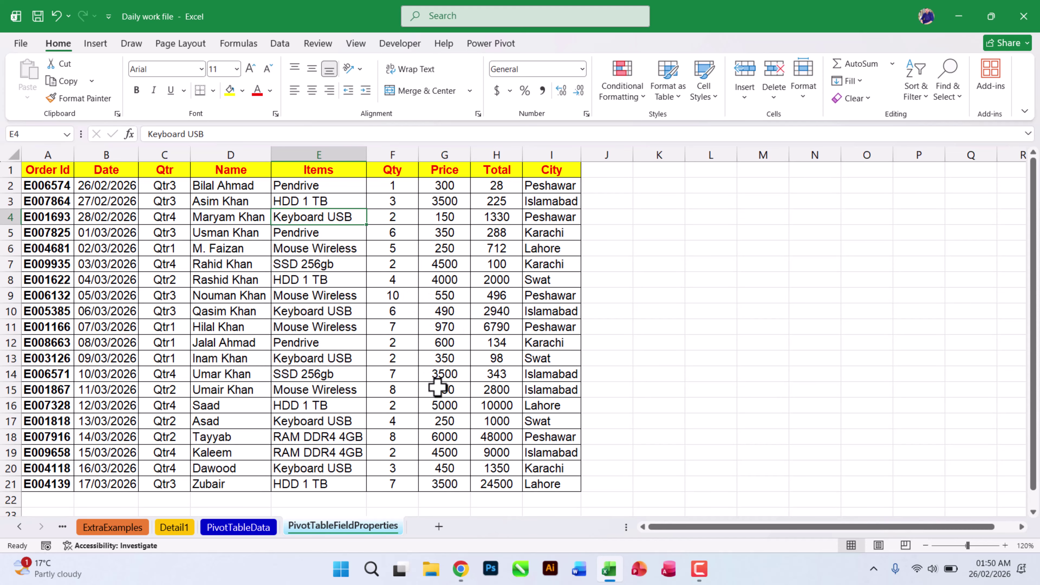
scroll(425, 286, "up", 1, "ctrl")
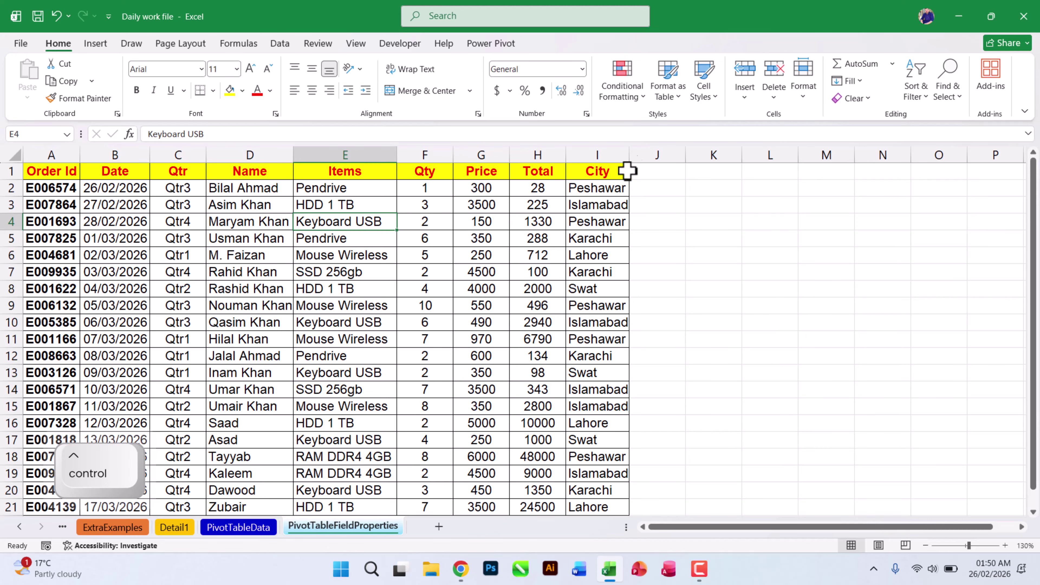
double_click(630, 154)
left_click(341, 242)
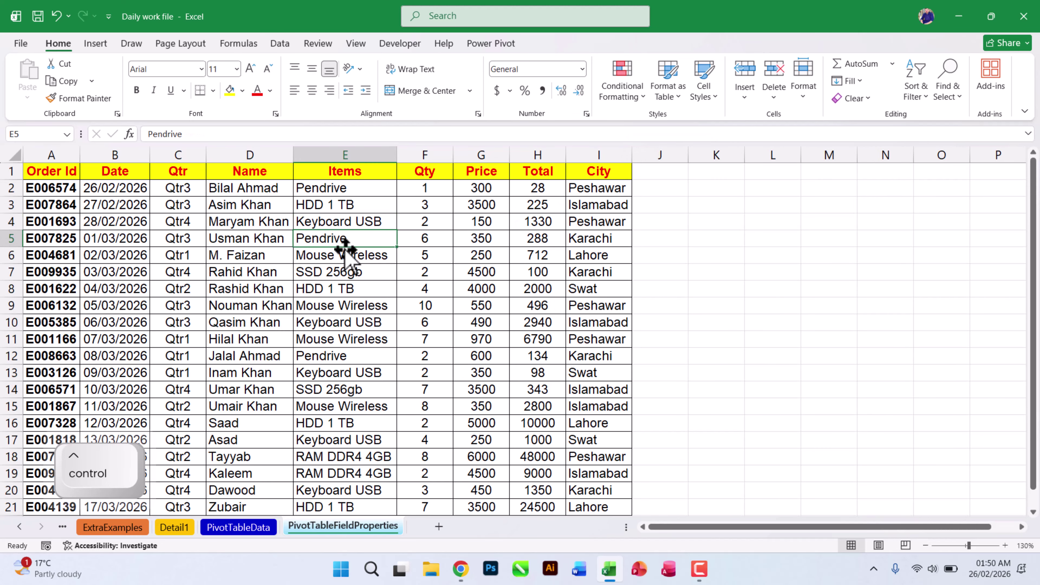
Insert a PivotTable from the data range A1:I21, placed on the existing worksheet at cell L3.
left_click(232, 205)
left_click(162, 220)
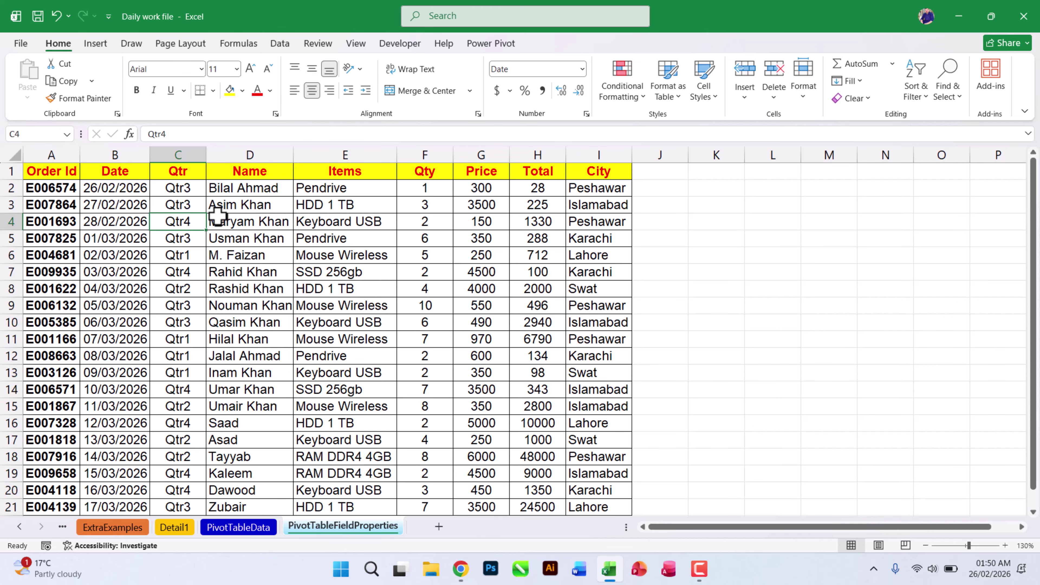
left_click(138, 253)
left_click(107, 205)
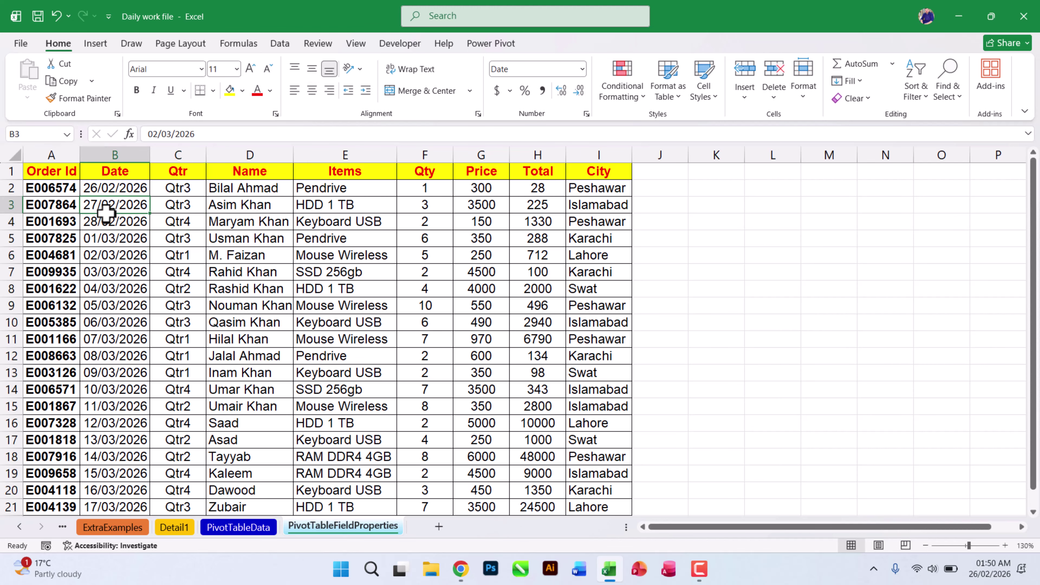
left_click(95, 43)
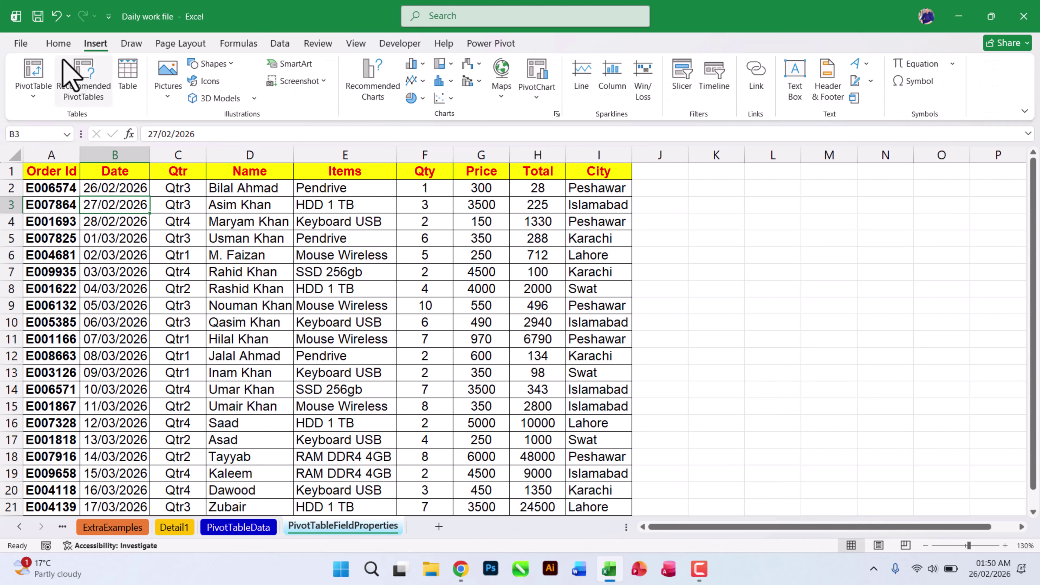
left_click(33, 74)
left_click(406, 281)
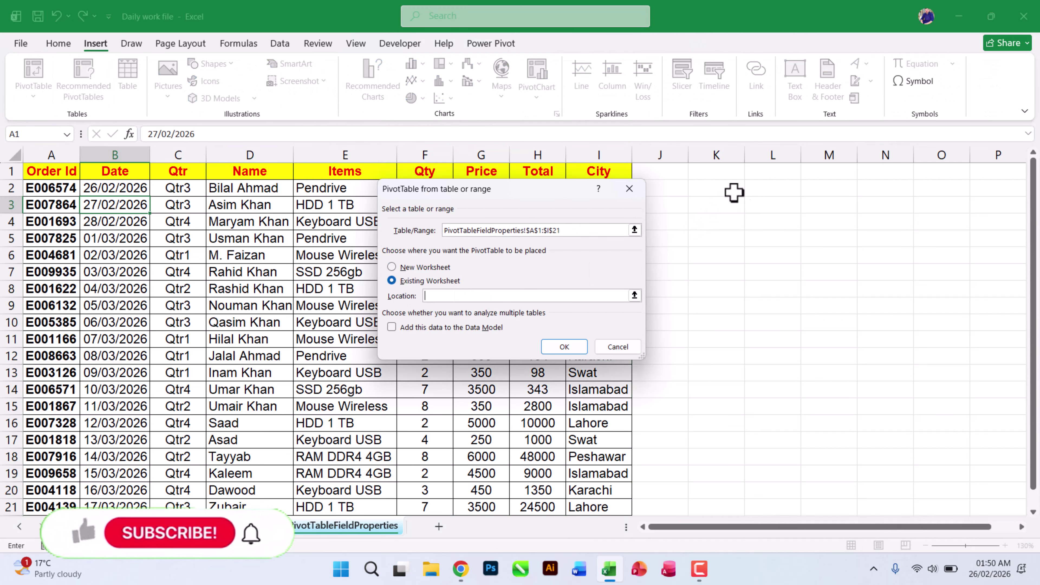
left_click(760, 207)
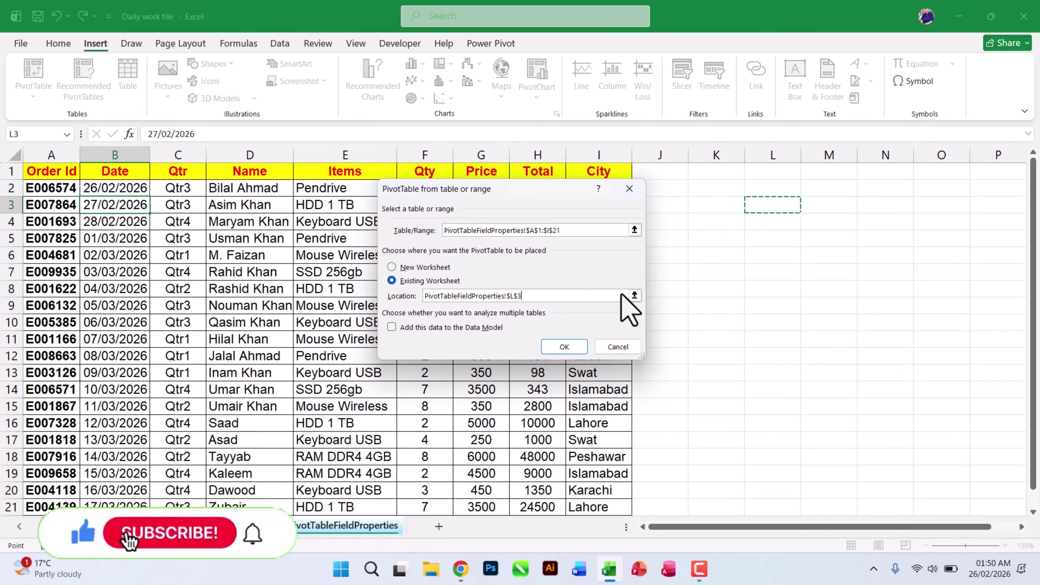
left_click(577, 349)
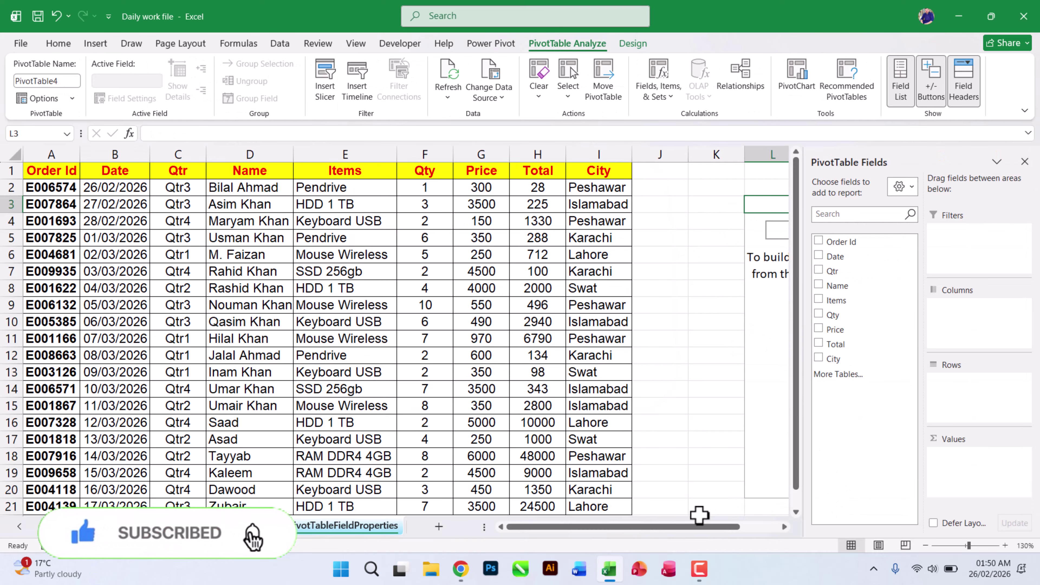
Build the PivotTable with Qtr and Items as row fields and the sum of Price as values.
left_click_drag(696, 527, 782, 529)
left_click(784, 527)
left_click(785, 527)
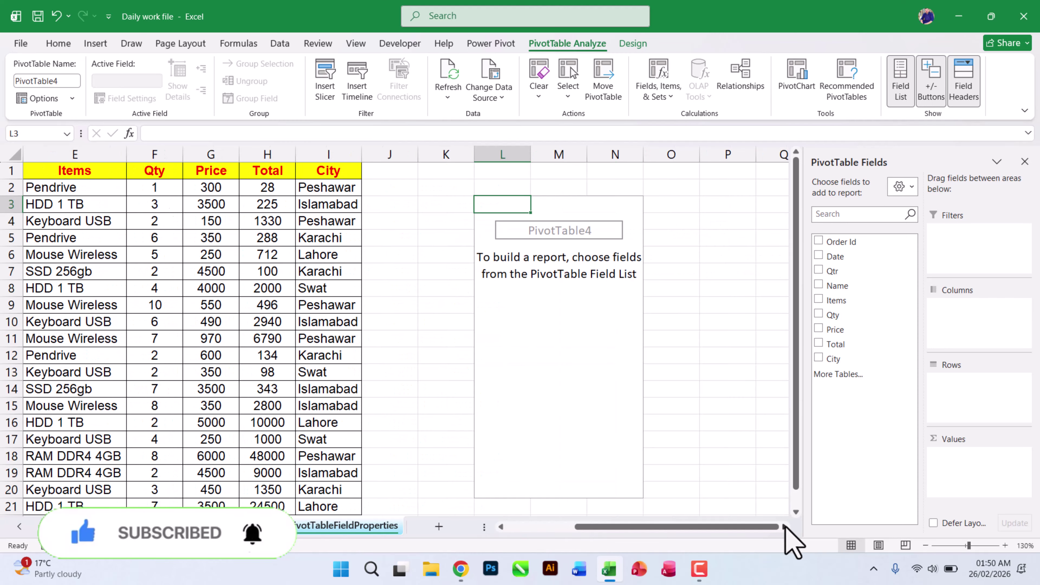
left_click(785, 527)
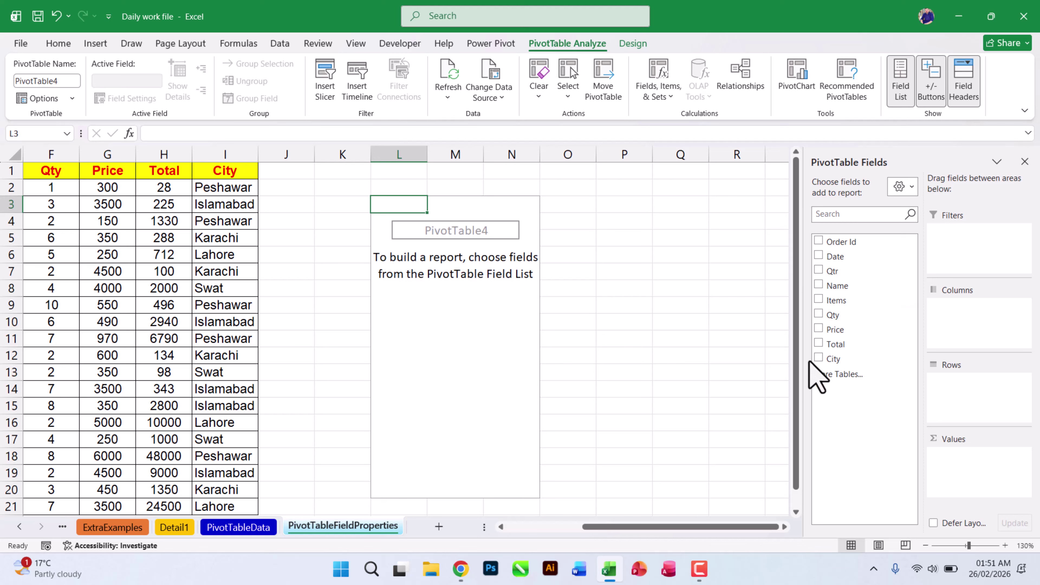
left_click_drag(832, 271, 955, 377)
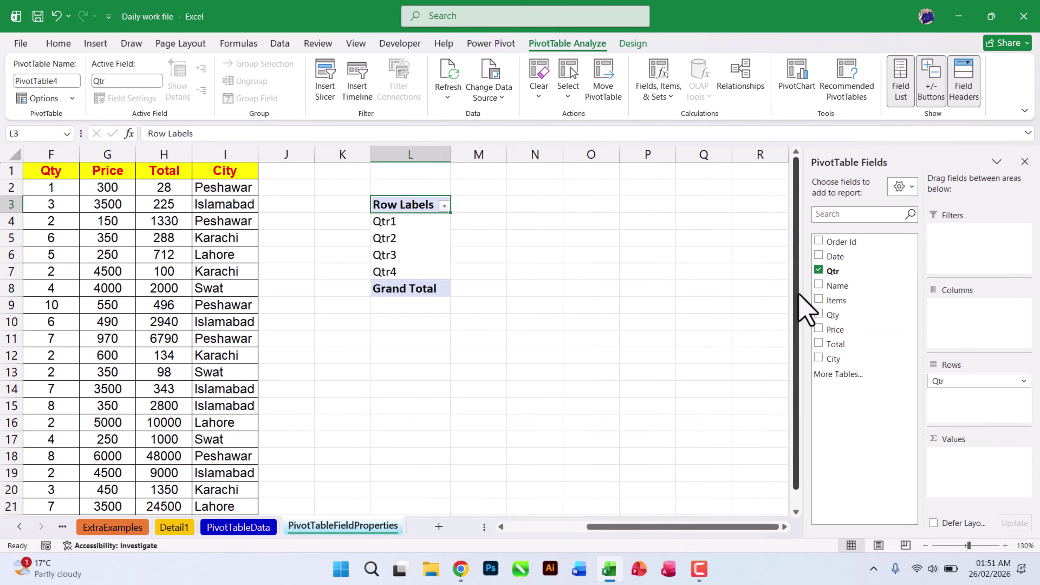
left_click_drag(841, 300, 955, 395)
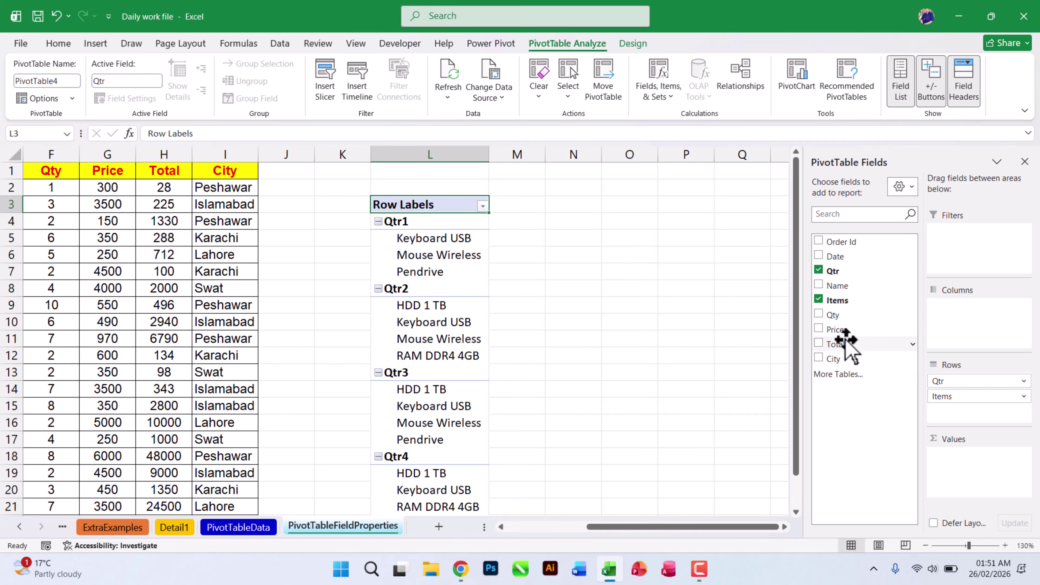
left_click_drag(843, 330, 982, 457)
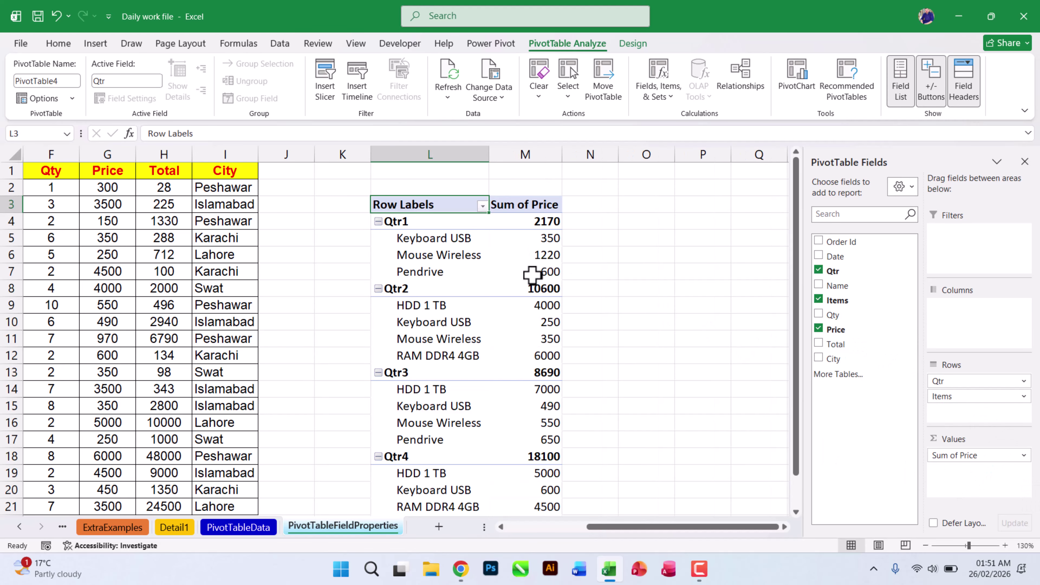
scroll(521, 245, "down", 2)
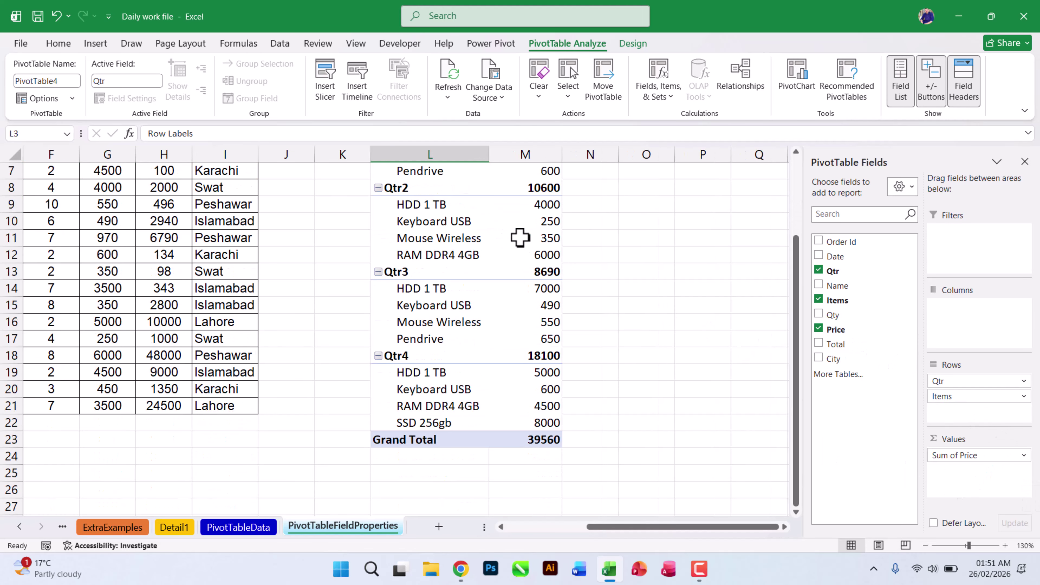
scroll(521, 238, "up", 2)
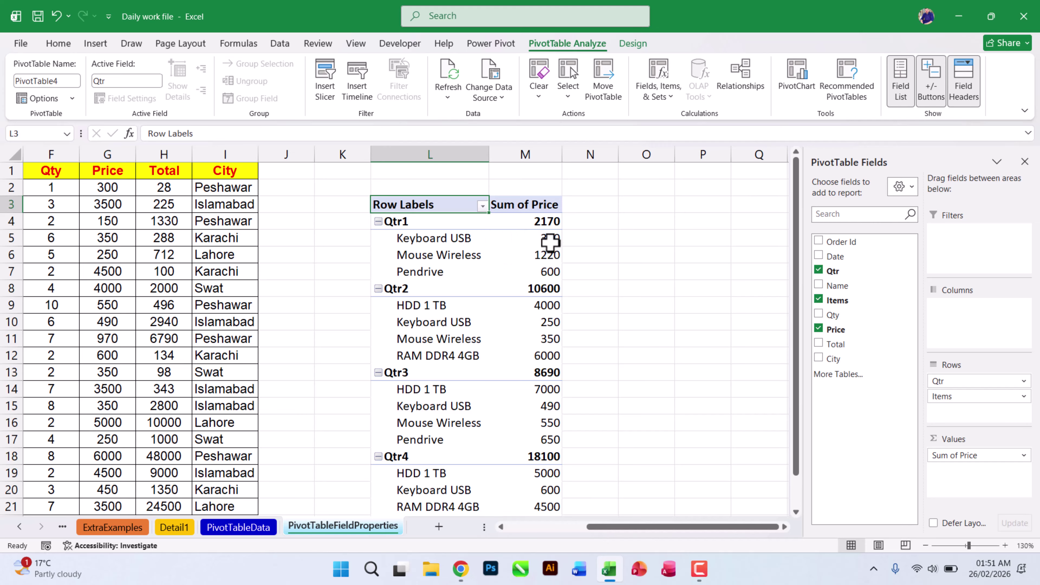
Enable the classic PivotTable layout in the PivotTable's display options.
left_click(434, 247)
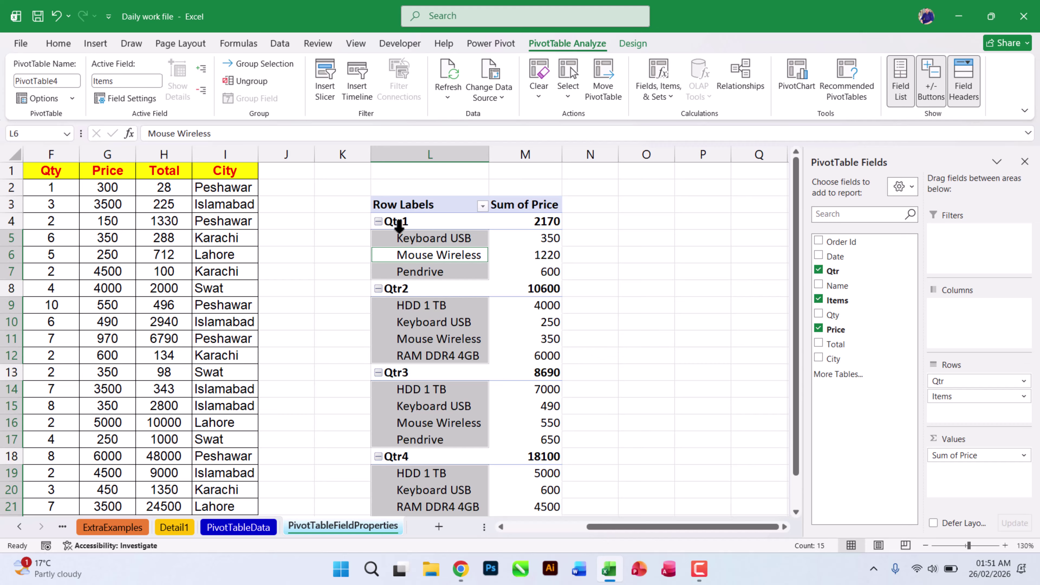
left_click(397, 223)
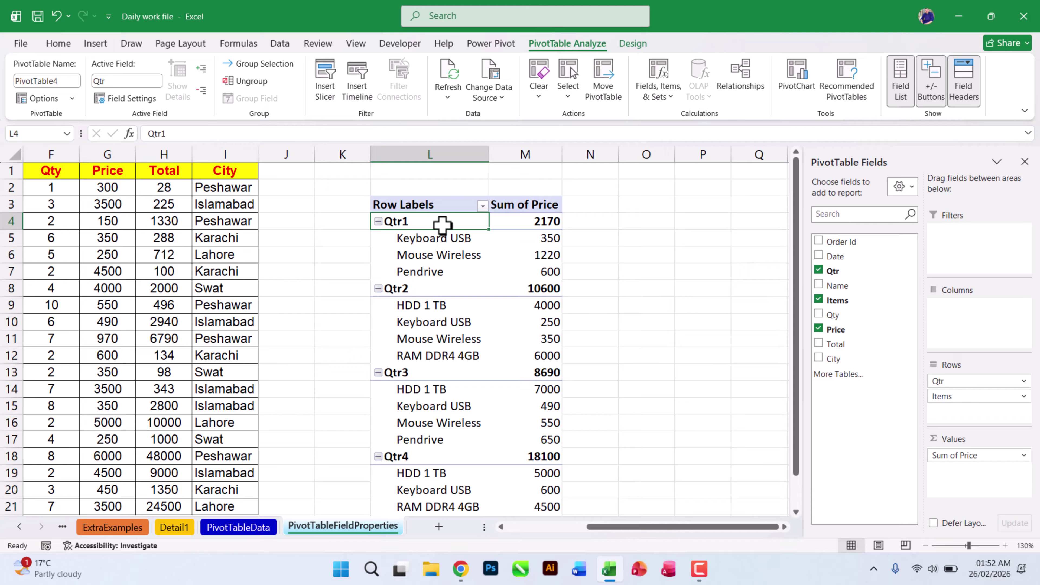
right_click(435, 224)
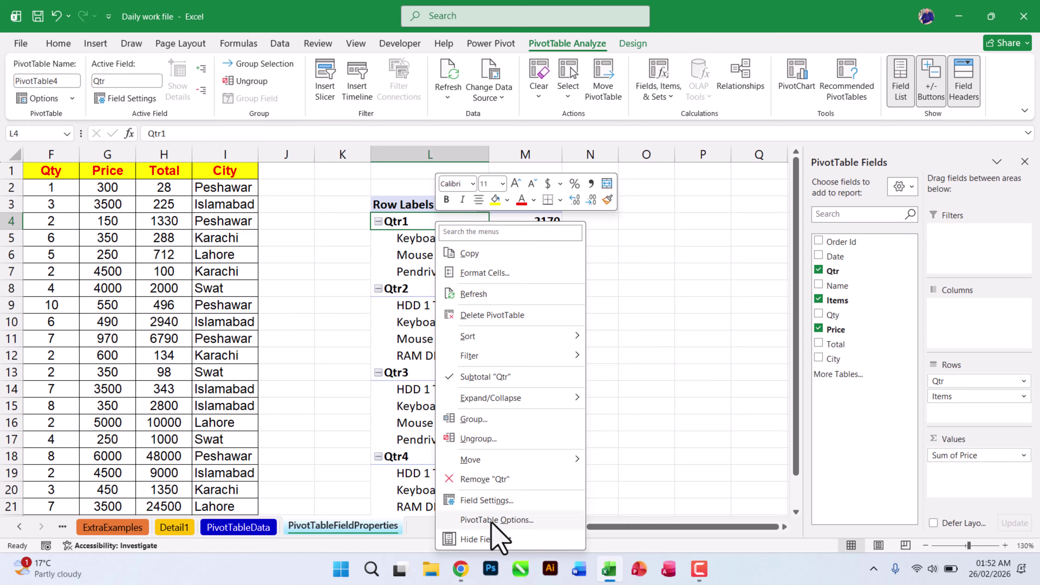
left_click(495, 521)
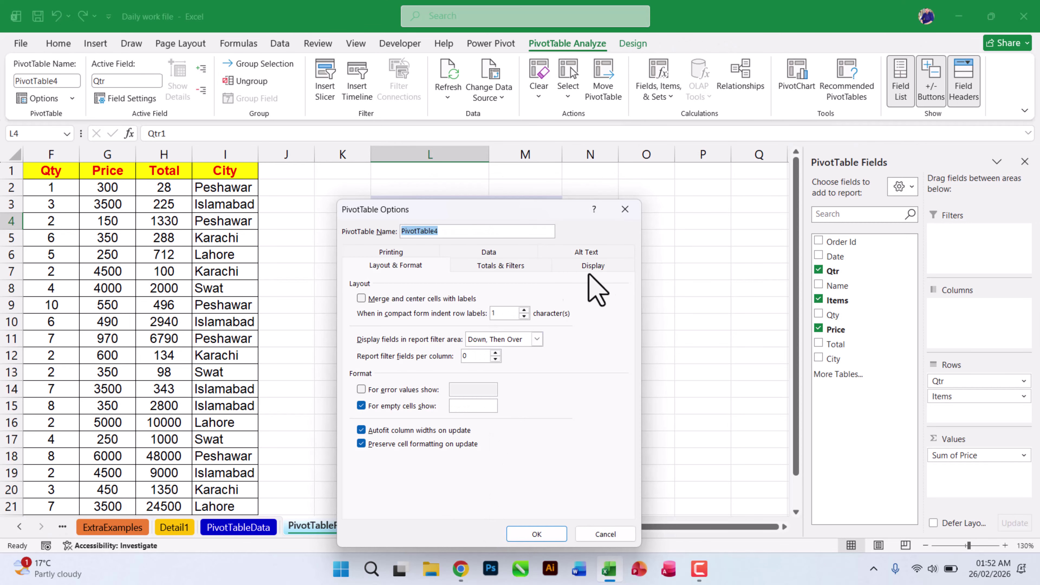
left_click(596, 267)
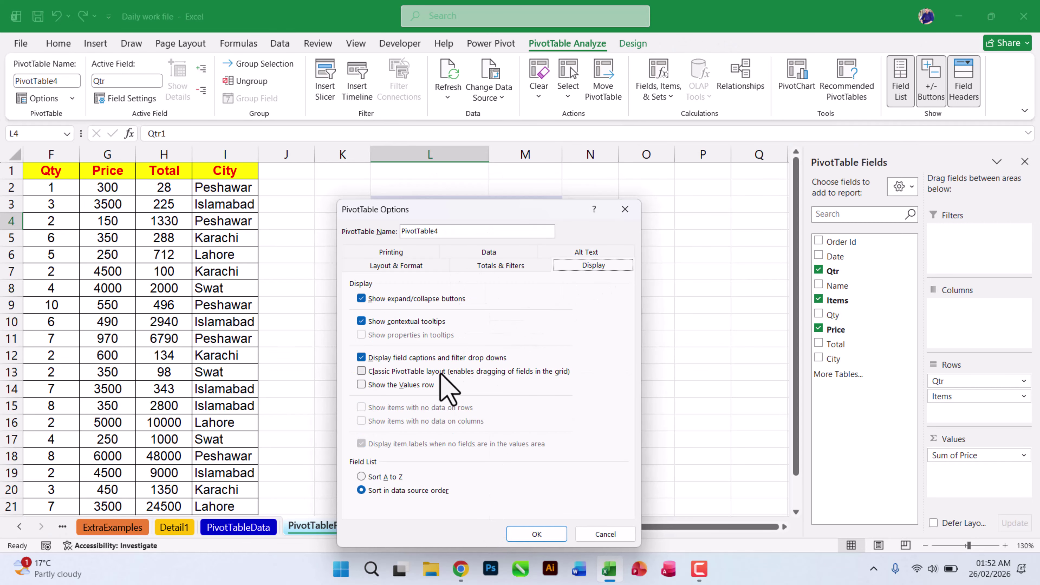
left_click(361, 371)
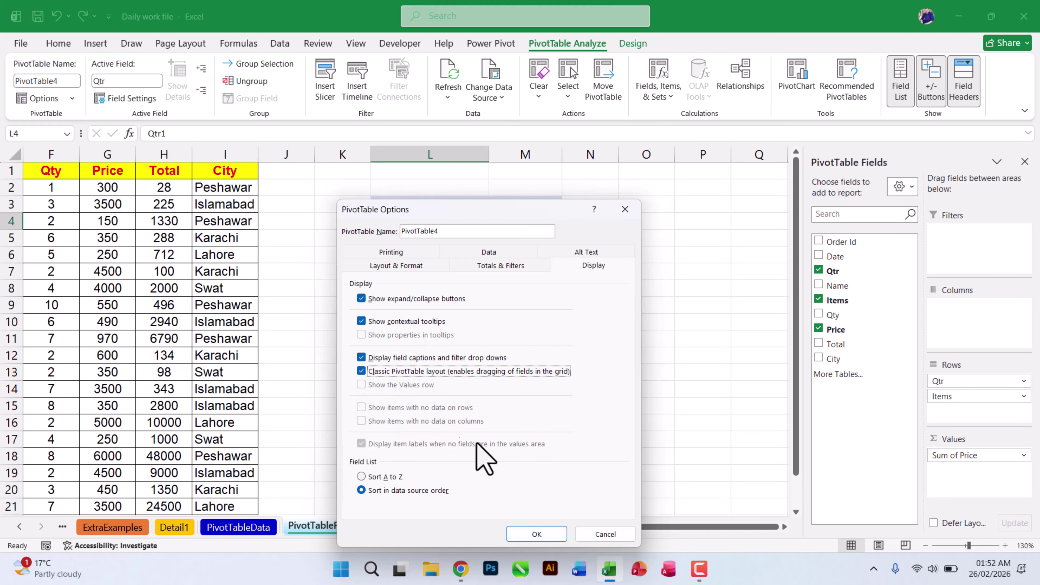
left_click(545, 534)
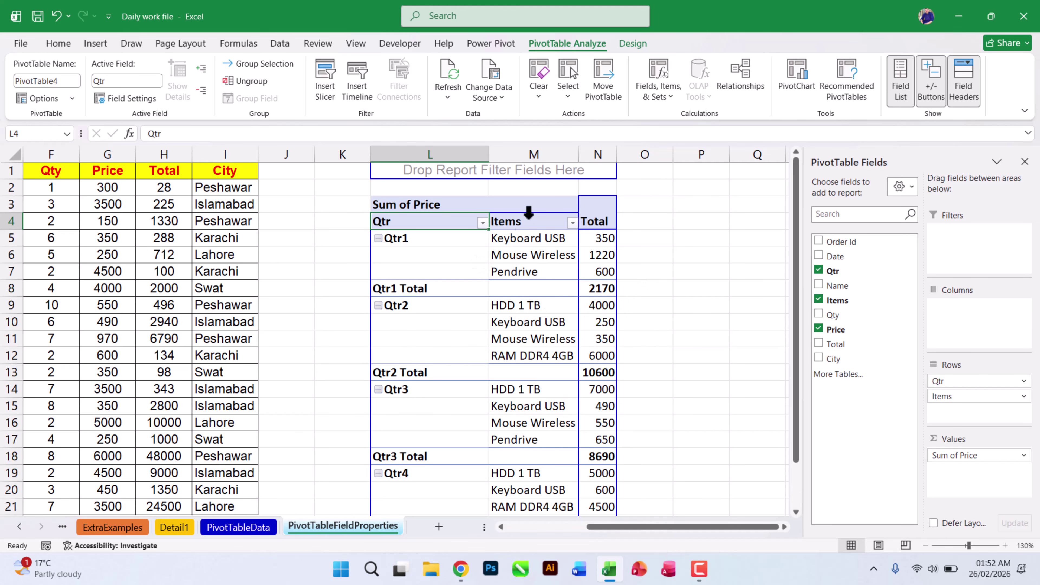
Examine the Qtr field's settings, including the custom name, subtotals and filters, and layout and print options.
left_click(446, 243)
left_click(521, 246)
left_click(445, 244)
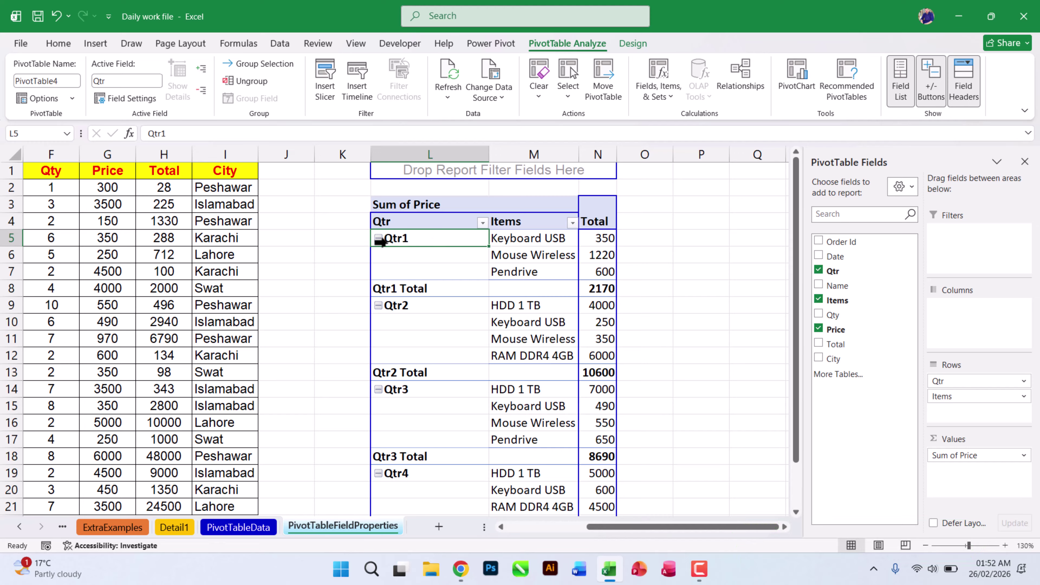
left_click(131, 99)
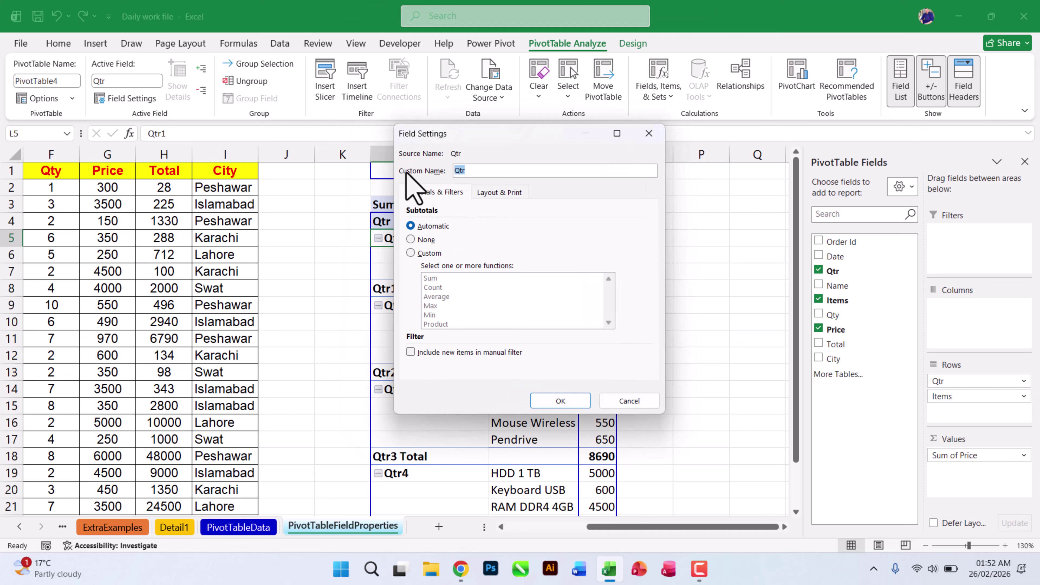
key("BackSpace")
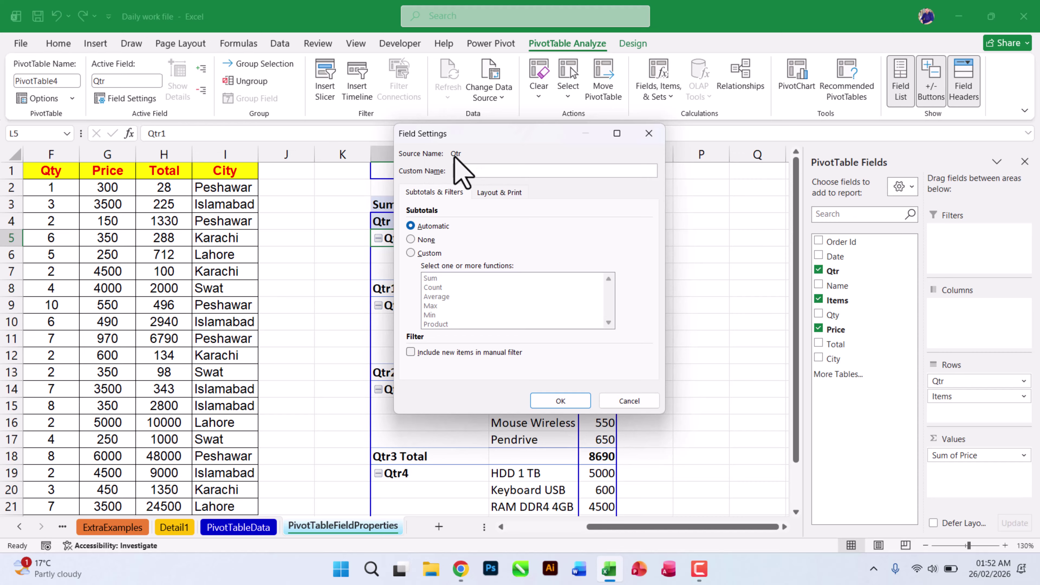
key("ctrl+z")
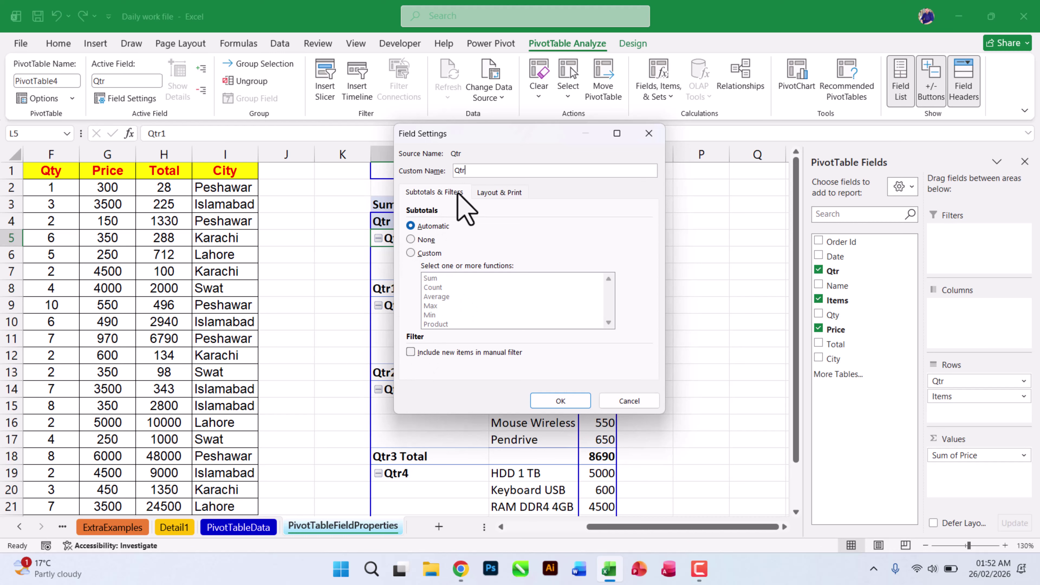
left_click(487, 192)
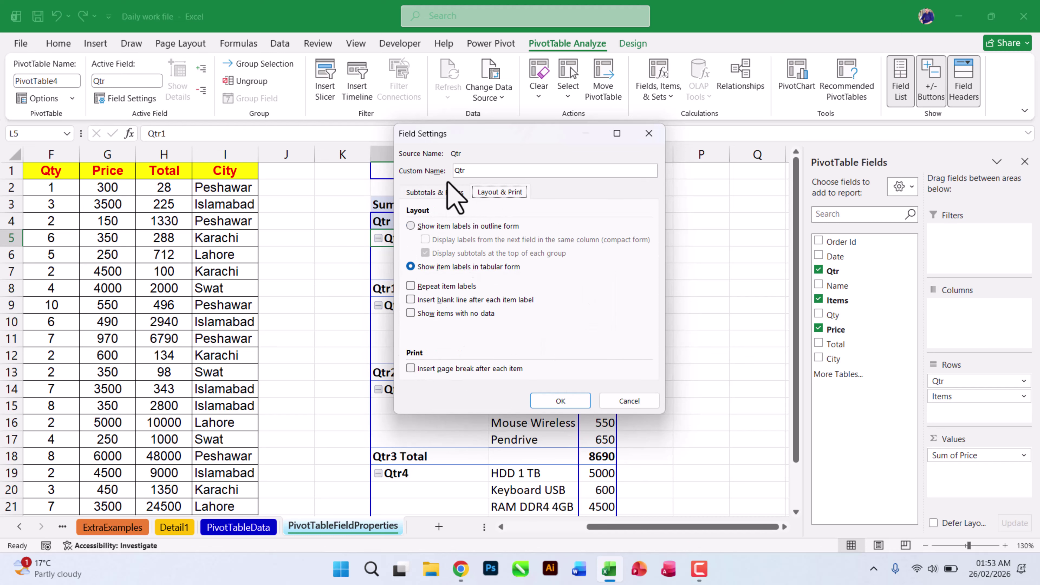
left_click(435, 191)
left_click(648, 134)
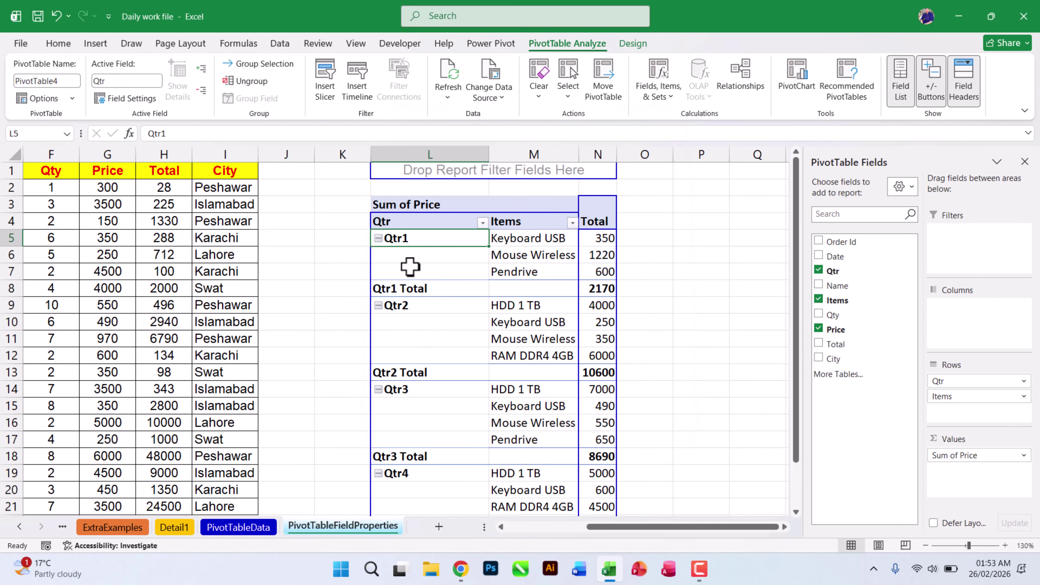
Examine the layout and print options in the Items field's settings.
left_click(525, 238)
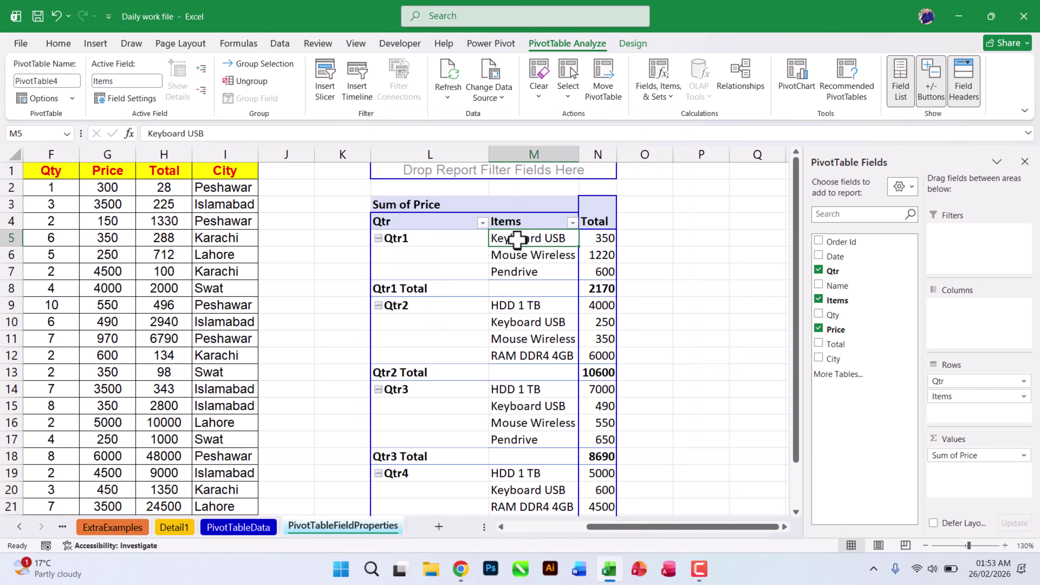
left_click(113, 99)
left_click(490, 192)
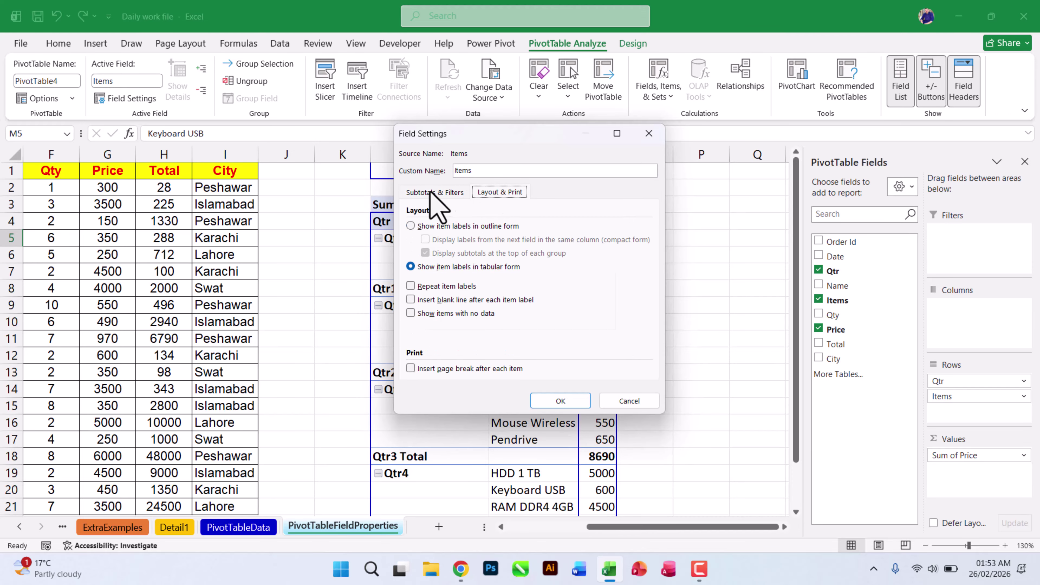
left_click(649, 133)
Examine the value field settings of Sum of Price, covering how values are summarized and shown.
left_click(600, 238)
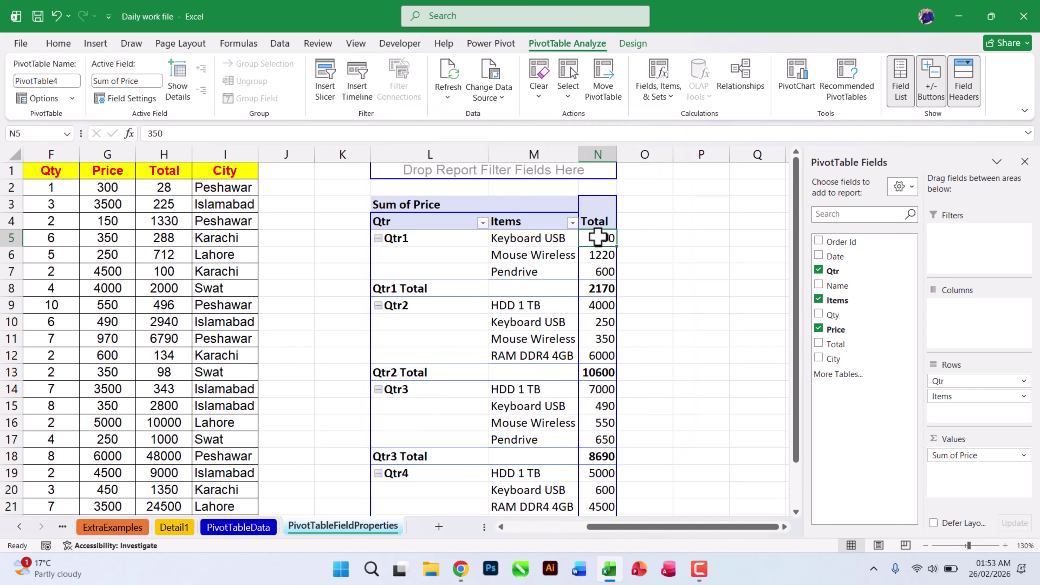
left_click(126, 99)
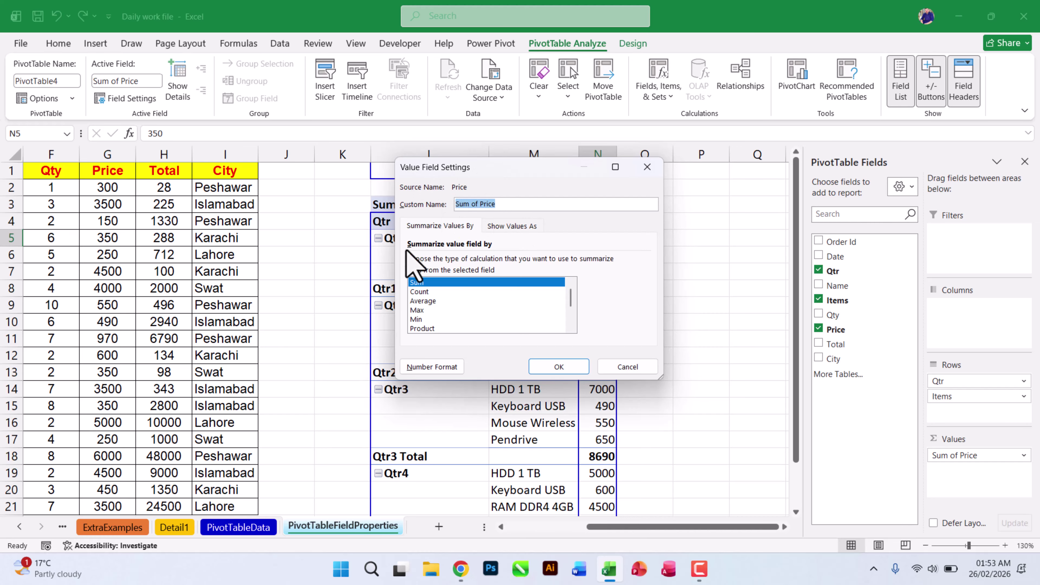
left_click(493, 226)
left_click(439, 226)
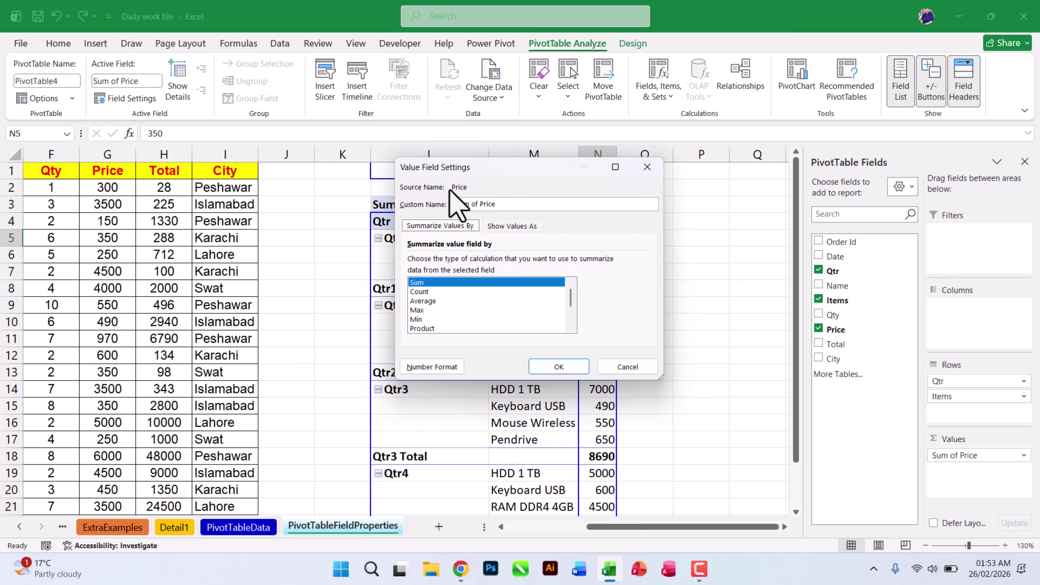
left_click(627, 367)
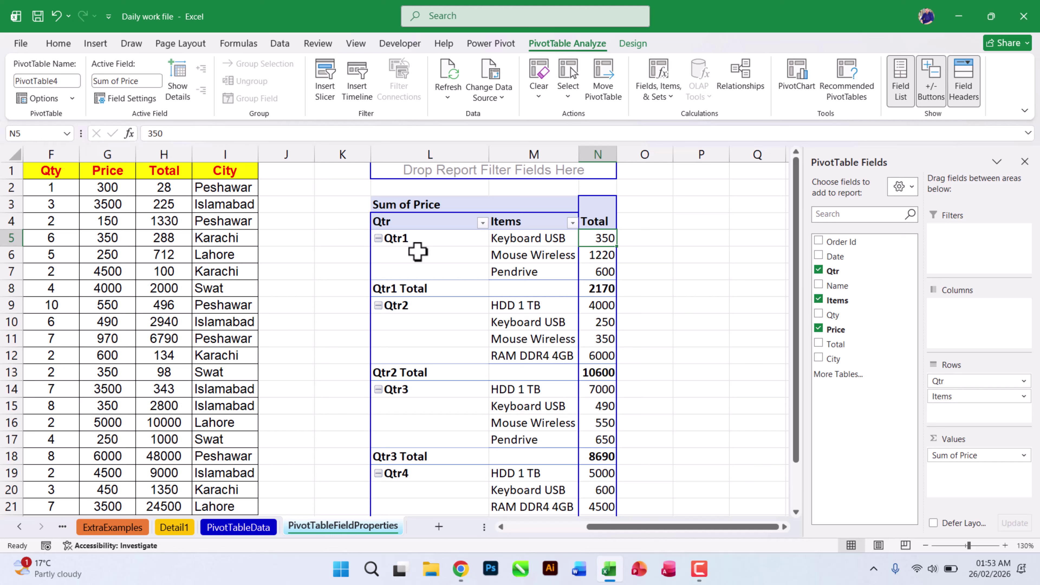
Review the value field settings of Sum of Price and the subtotals and filters settings of the Qtr field.
left_click(132, 99)
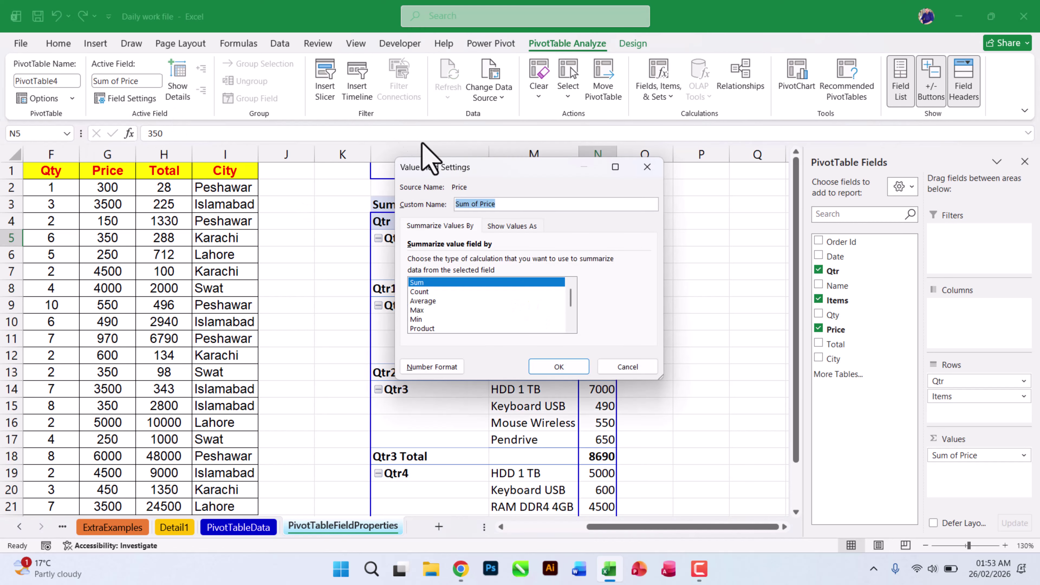
left_click(641, 167)
right_click(422, 238)
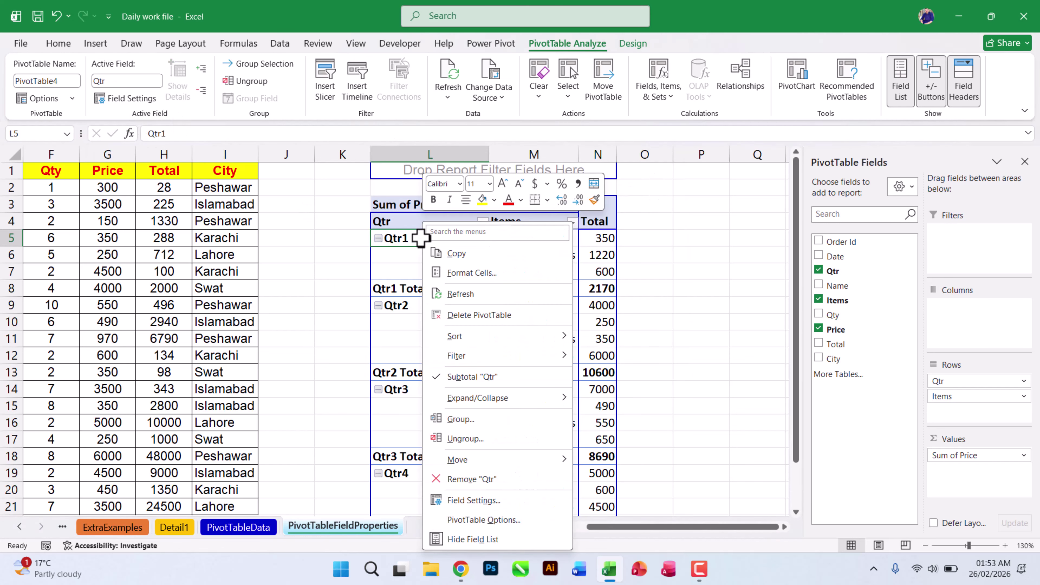
left_click(476, 501)
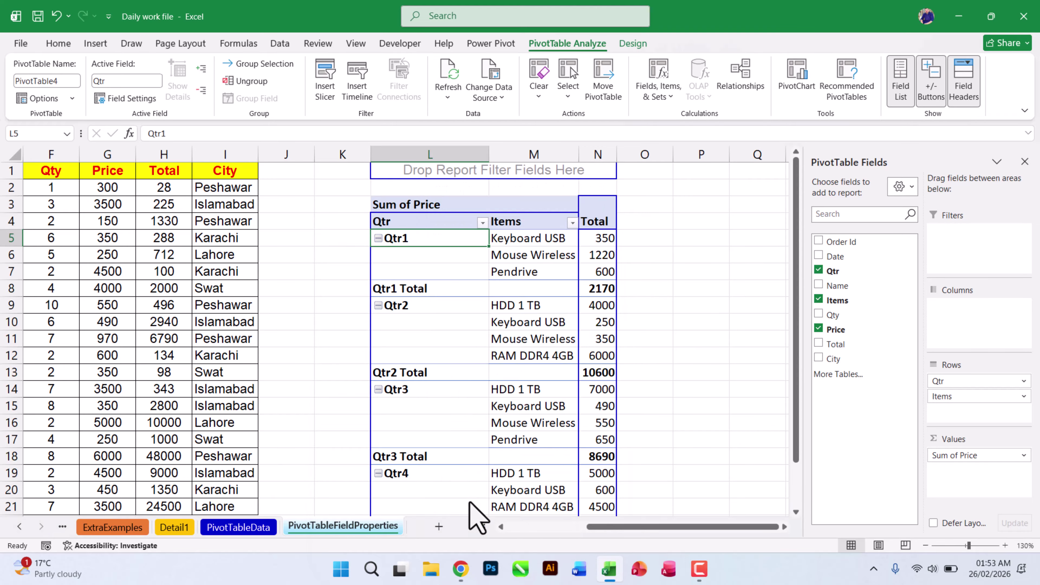
left_click(589, 267)
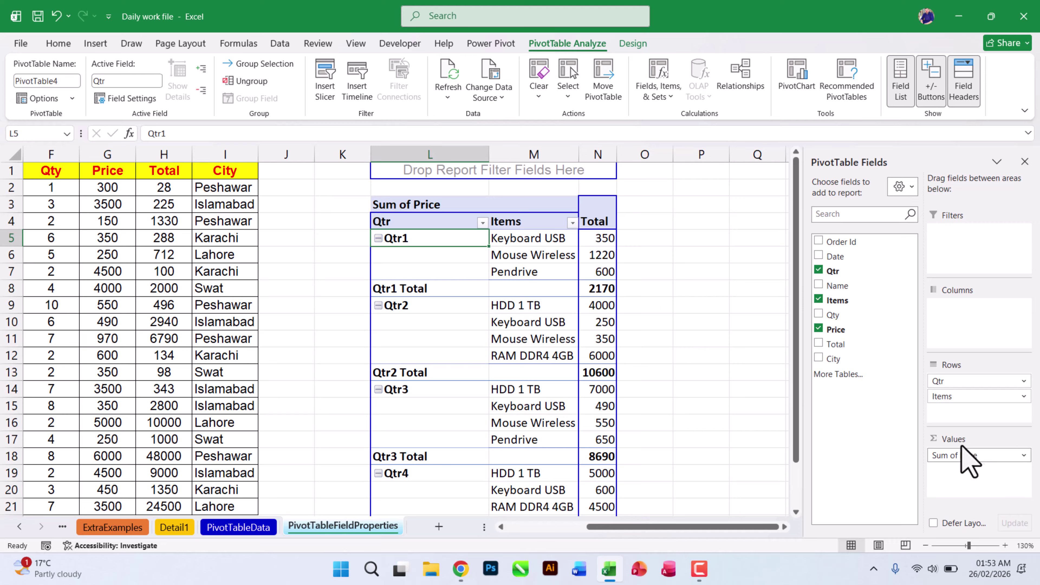
left_click(1025, 382)
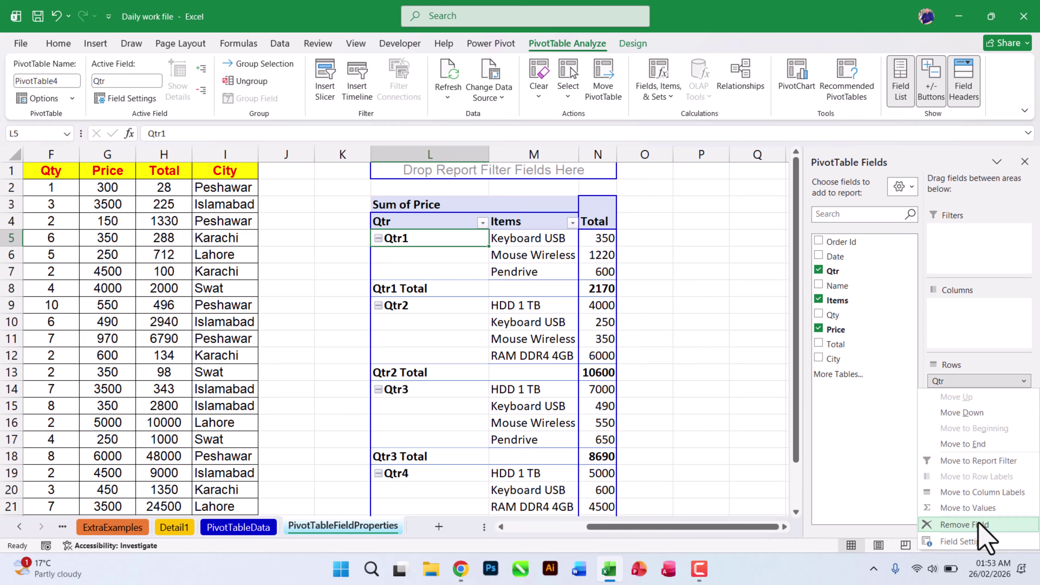
left_click(965, 541)
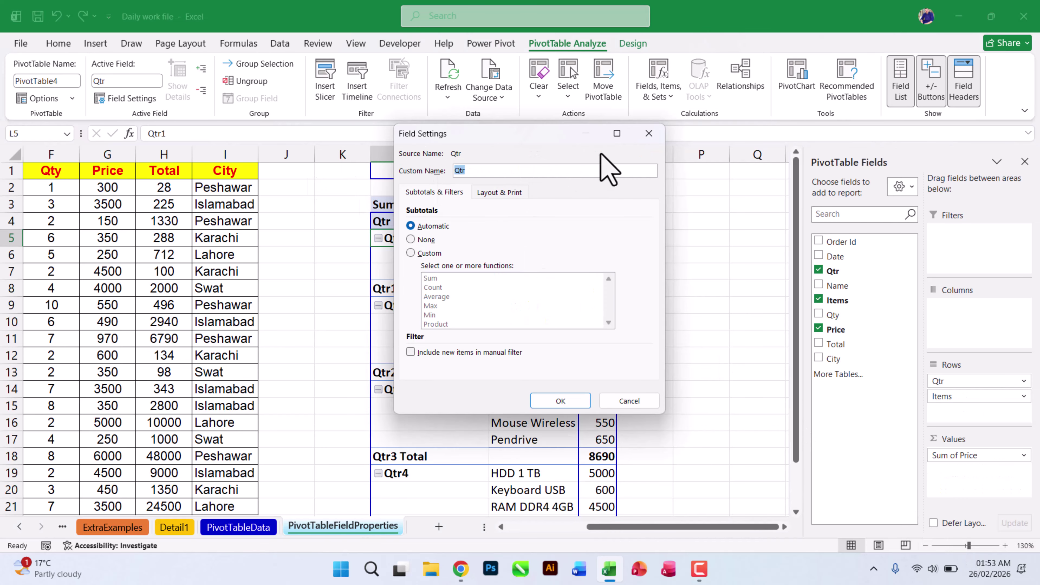
left_click(649, 133)
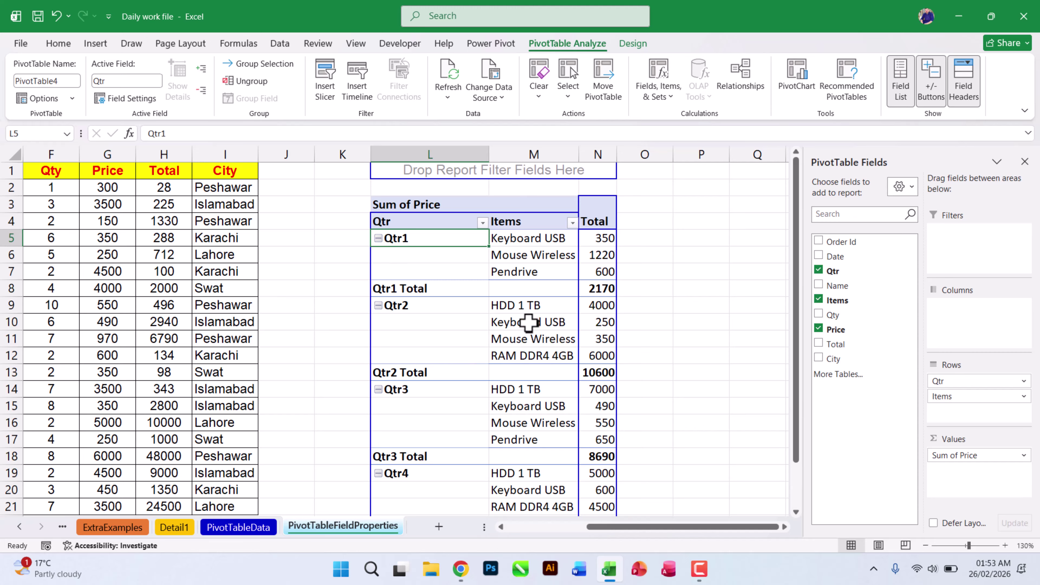
Set the Qtr field's subtotals to None in its field settings.
left_click(441, 258)
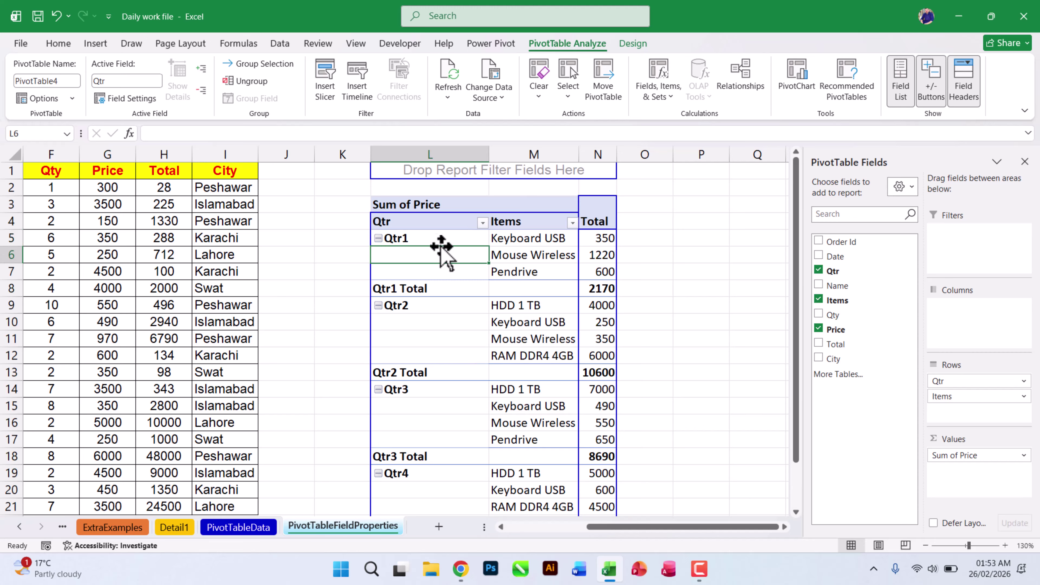
left_click(447, 240)
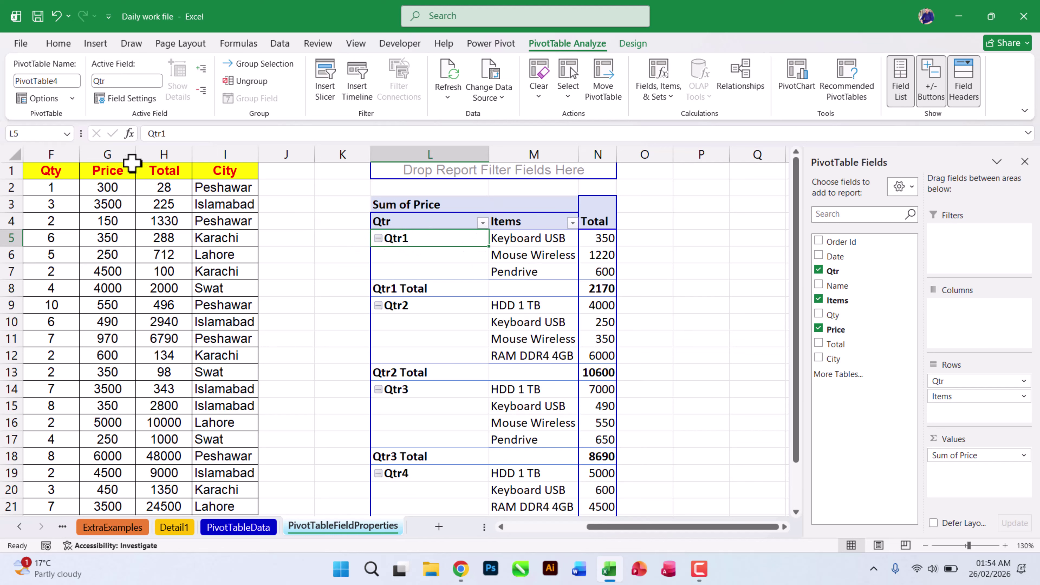
left_click(127, 99)
left_click_drag(513, 150, 467, 135)
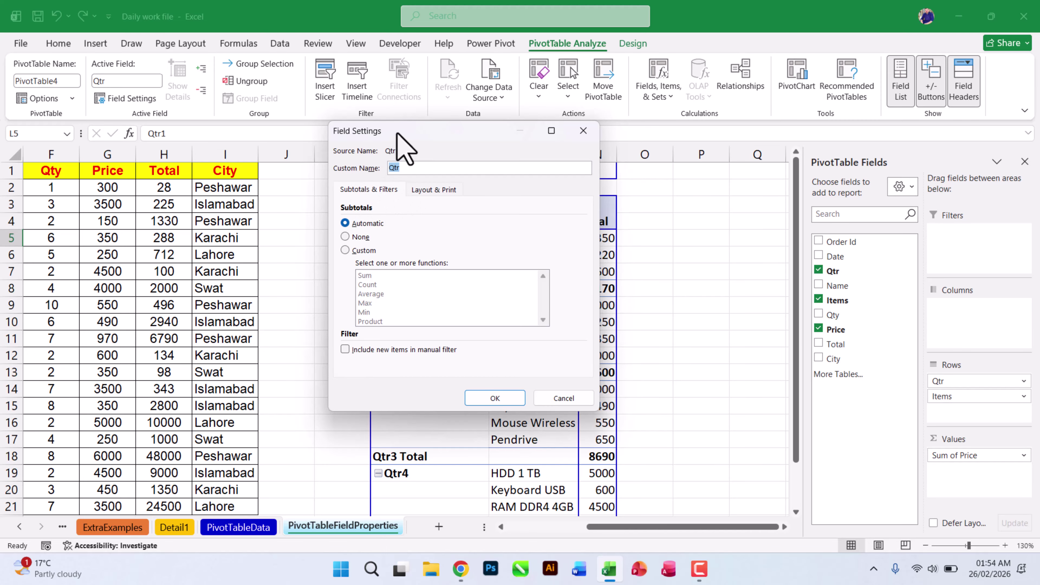
left_click_drag(396, 133, 674, 108)
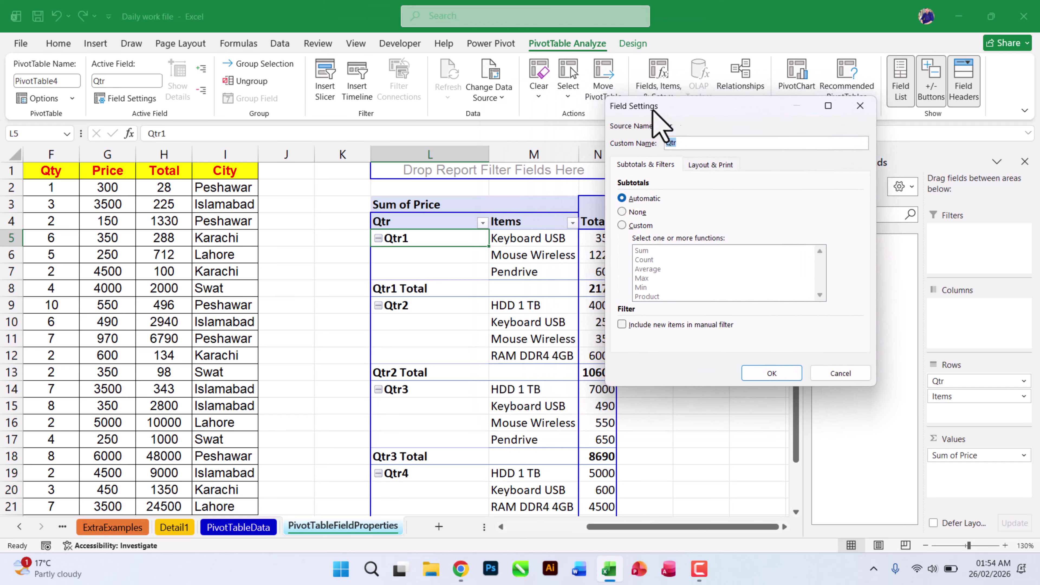
left_click_drag(652, 110, 755, 95)
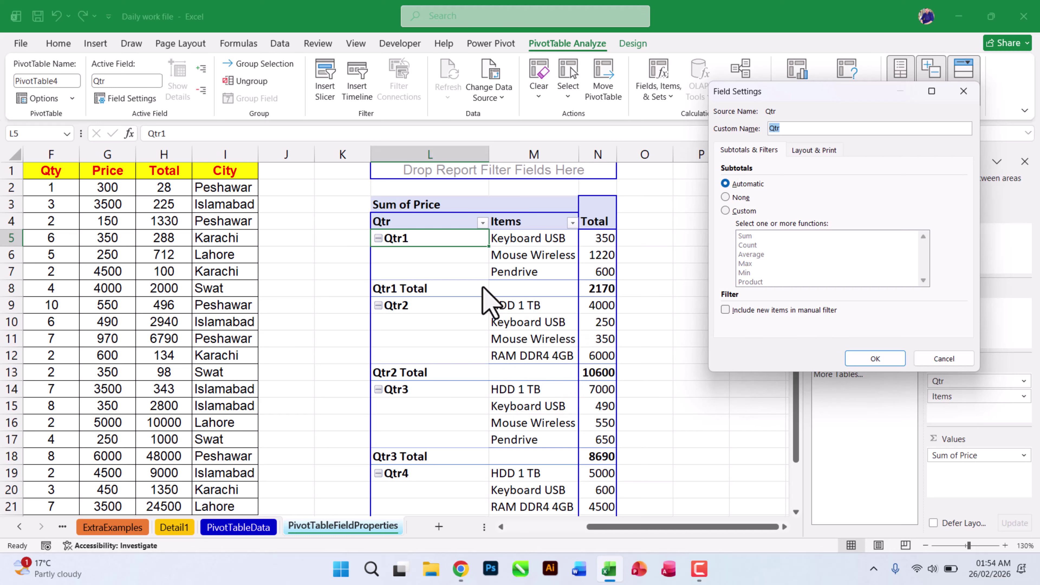
left_click(725, 197)
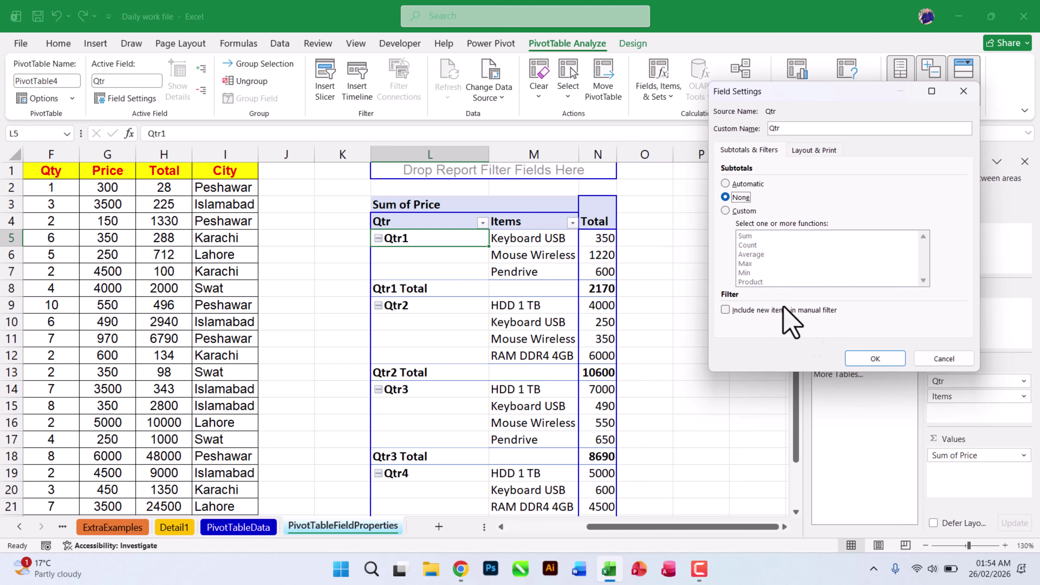
left_click(874, 358)
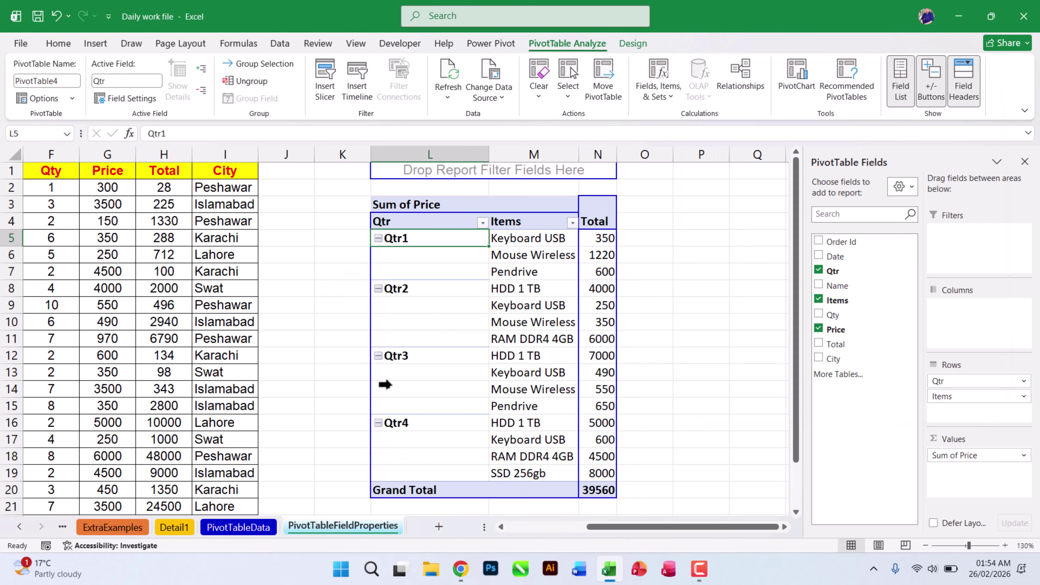
Give the Qtr field custom subtotals using the Sum and Average functions.
left_click(118, 99)
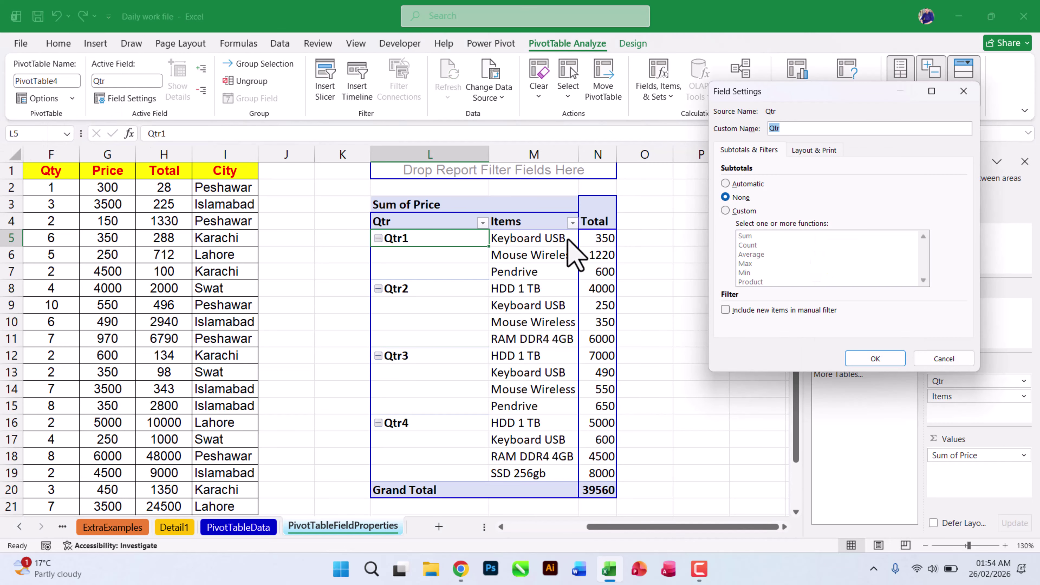
left_click(743, 211)
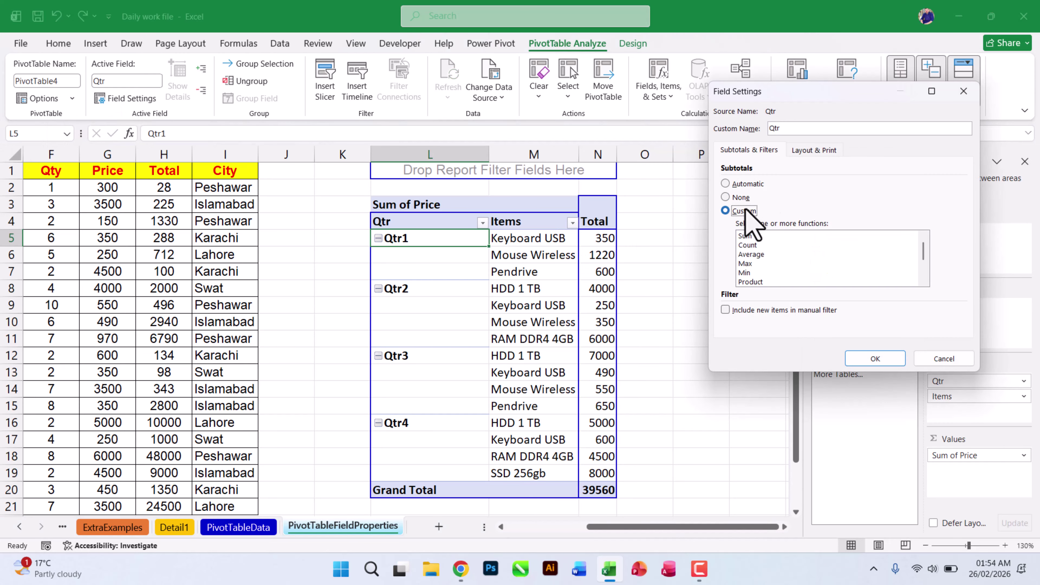
left_click(756, 254)
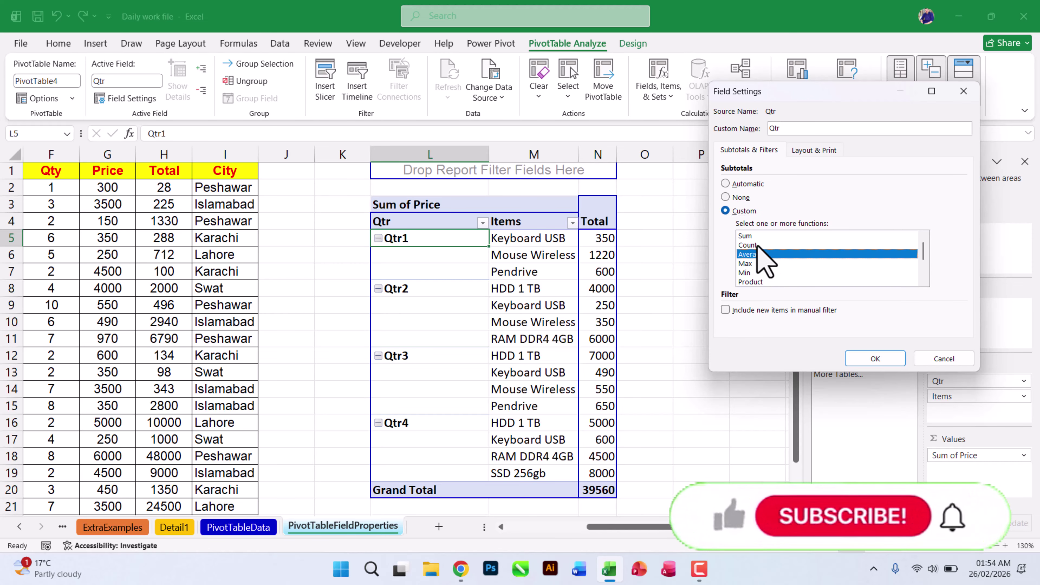
left_click(755, 236)
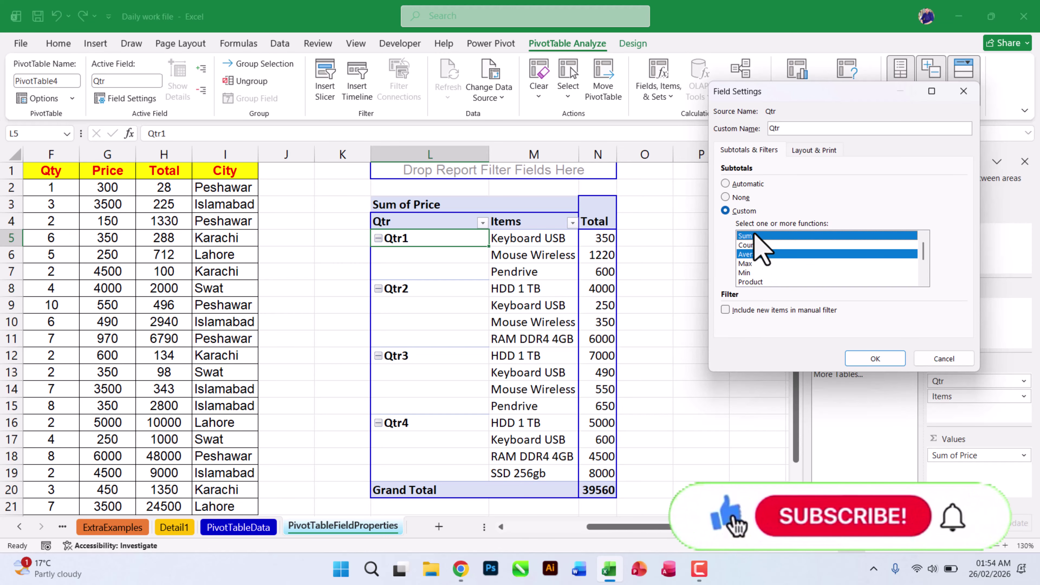
left_click(880, 361)
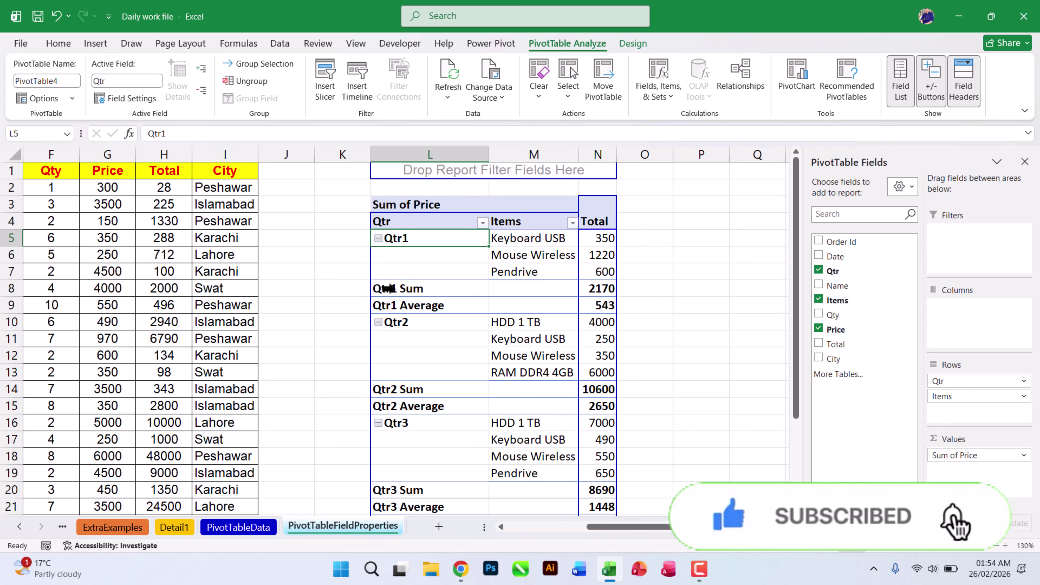
Inspect the Qtr1 sum and average subtotals and the summary functions offered in the value field settings of Sum of Price.
left_click(516, 289)
left_click_drag(476, 306, 605, 307)
left_click(605, 306)
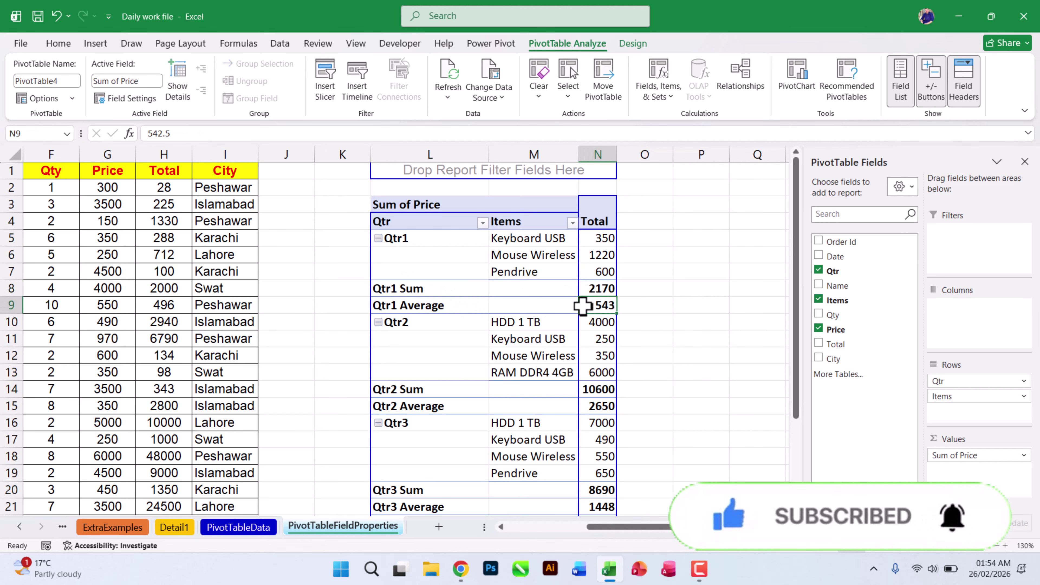
left_click(142, 104)
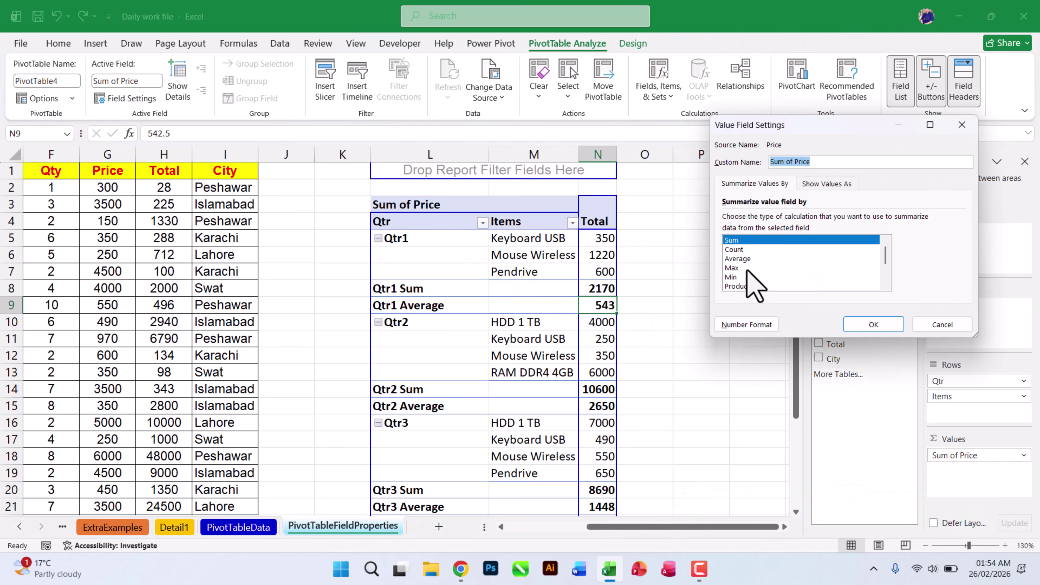
scroll(754, 283, "down", 2)
scroll(754, 283, "up", 2)
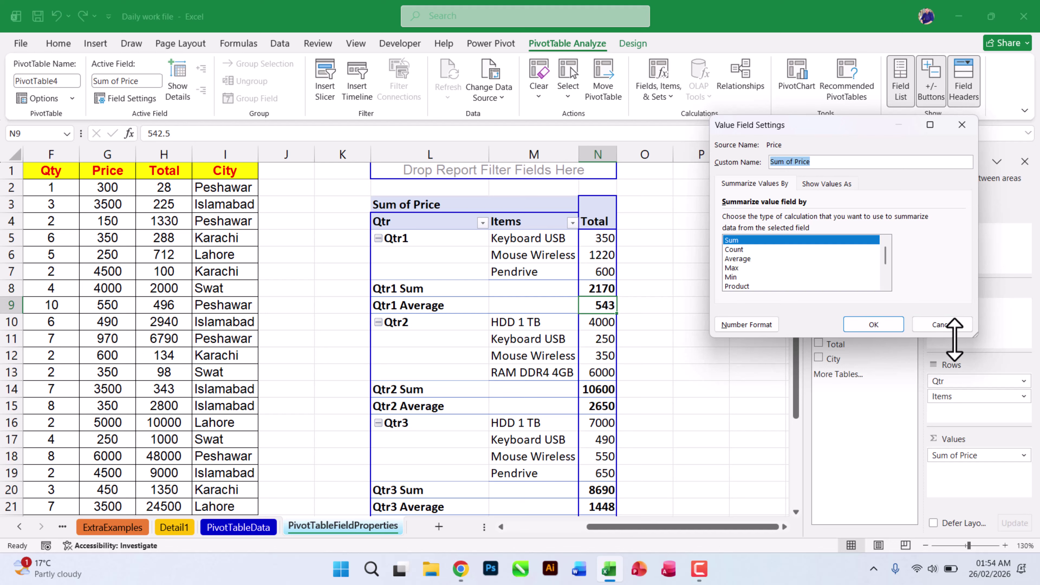
left_click(940, 324)
Set the Qtr field's subtotals back to Automatic.
left_click(389, 237)
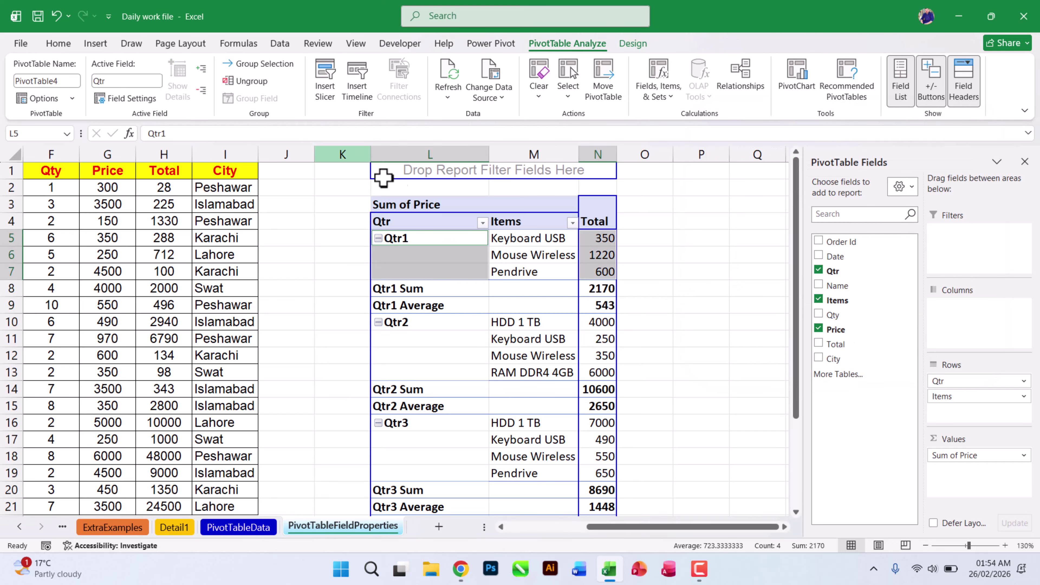
left_click(414, 238)
left_click(135, 99)
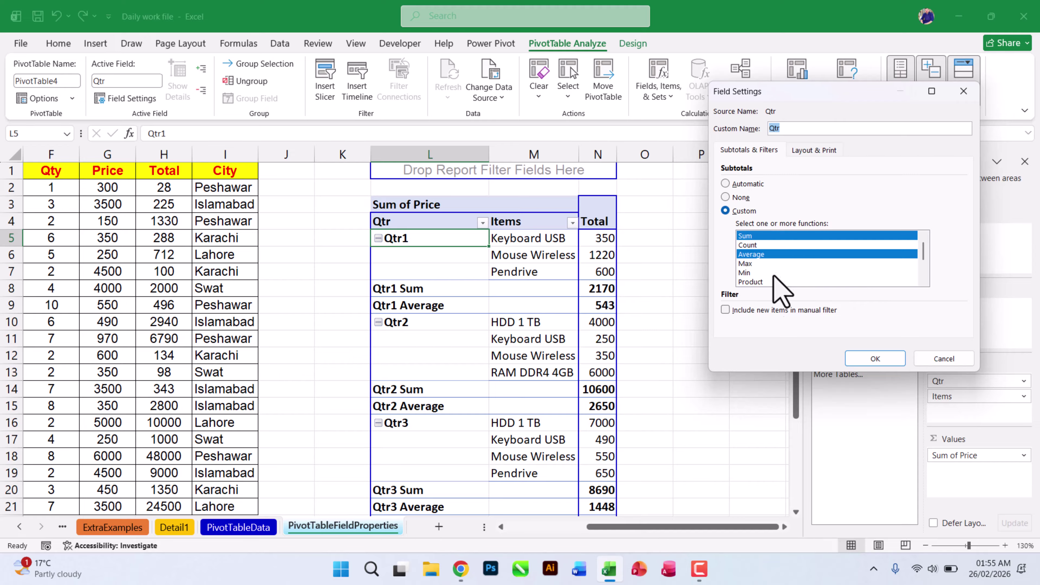
double_click(747, 183)
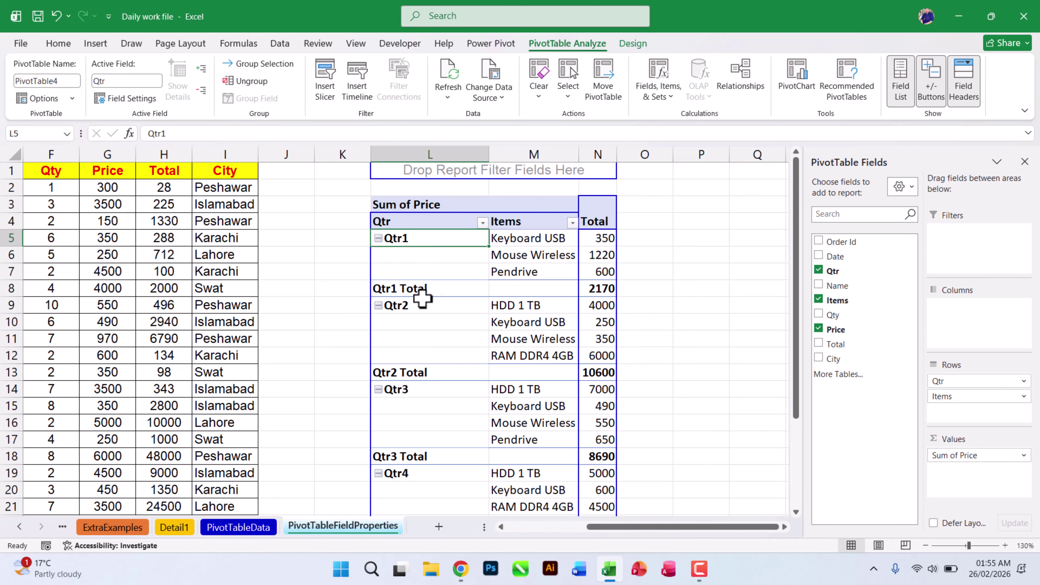
Examine the Qtr field's option for including new items in a manual filter, leaving its settings as they are.
left_click(133, 98)
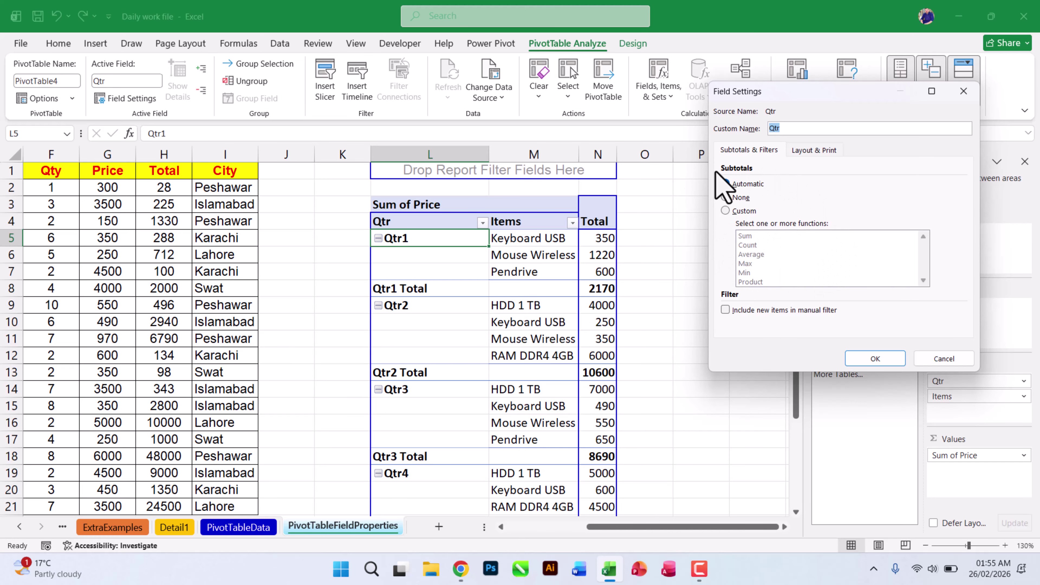
left_click_drag(836, 99, 765, 124)
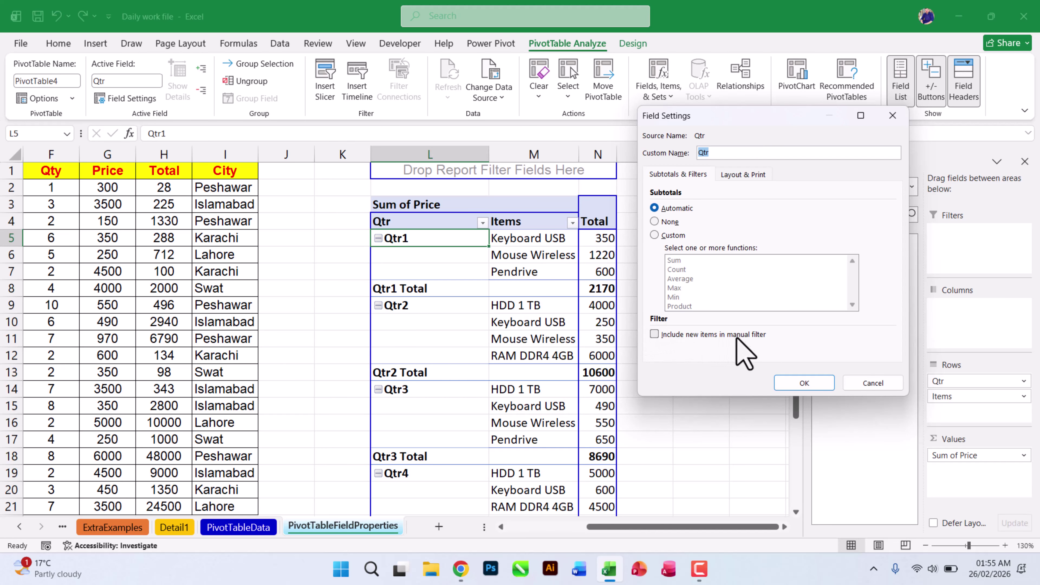
left_click(871, 383)
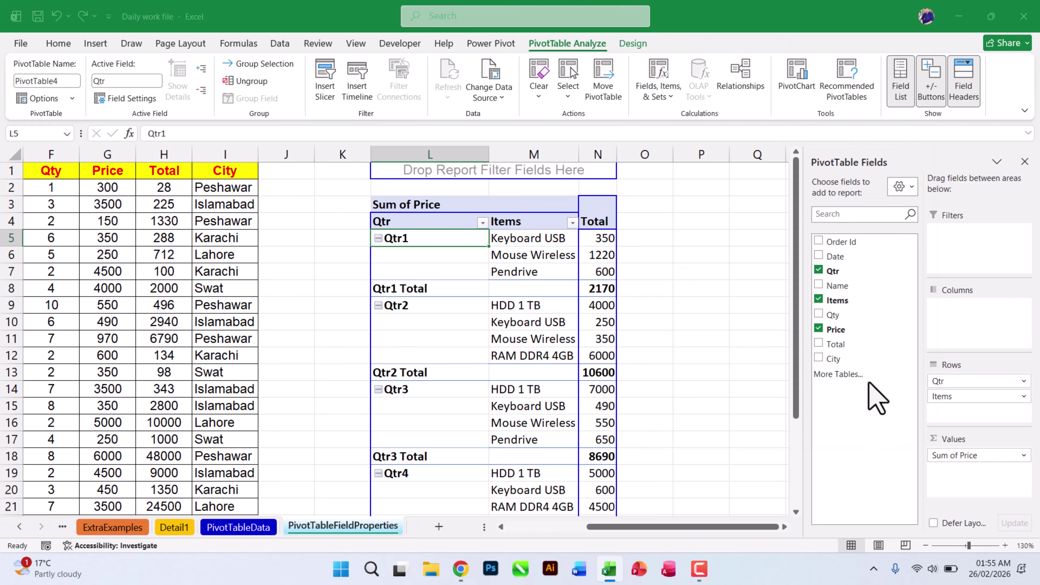
Remove the Price, Items and Qtr fields from the PivotTable to clear its layout.
left_click(141, 211)
left_click_drag(749, 527, 680, 526)
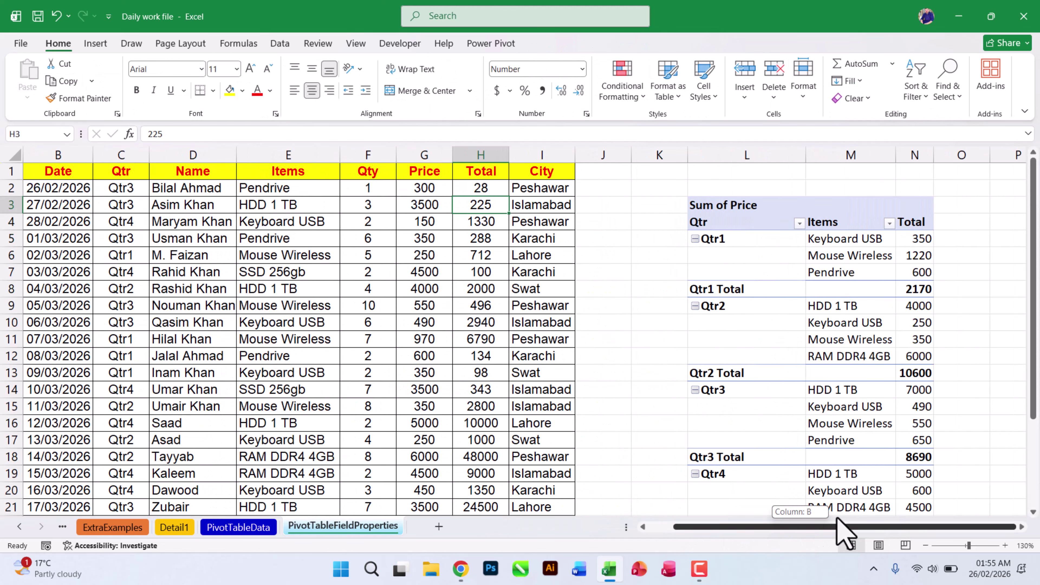
left_click(747, 256)
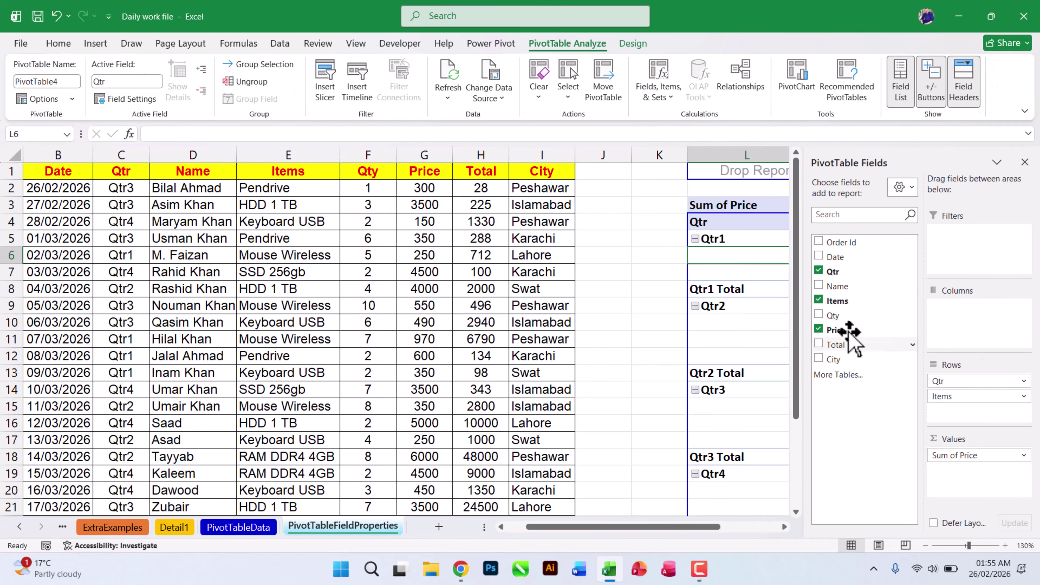
left_click(818, 330)
left_click(818, 300)
left_click(819, 271)
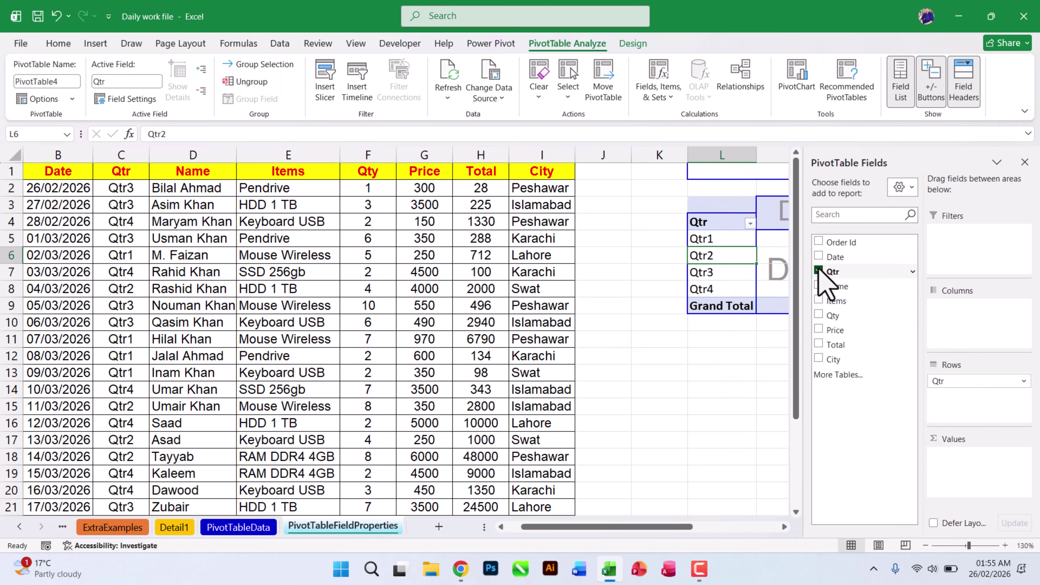
left_click_drag(657, 527, 780, 528)
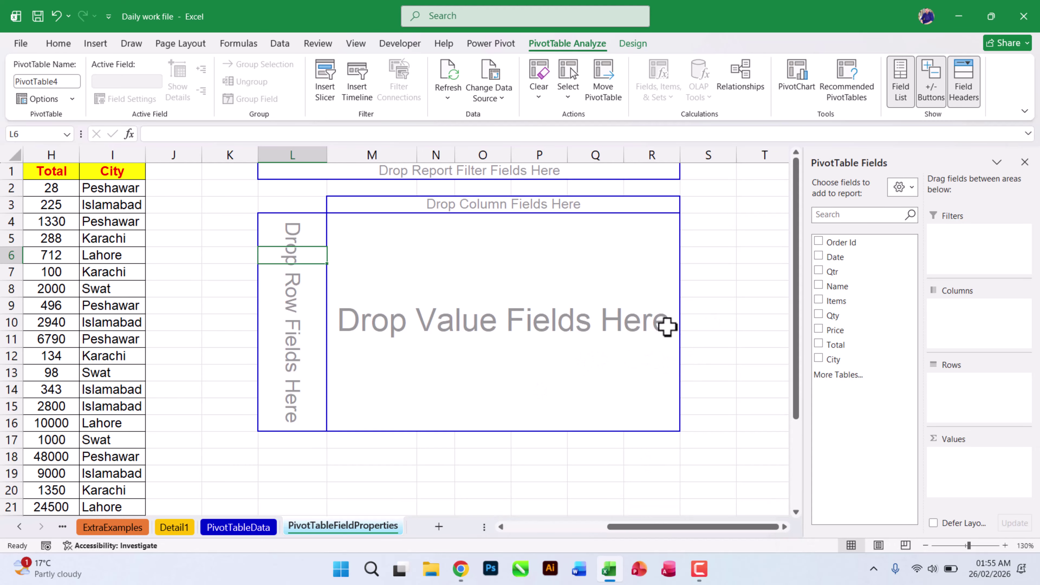
Rebuild the PivotTable with City as the row field, Qty as the value field and Name as the report filter.
left_click_drag(833, 359, 1012, 430)
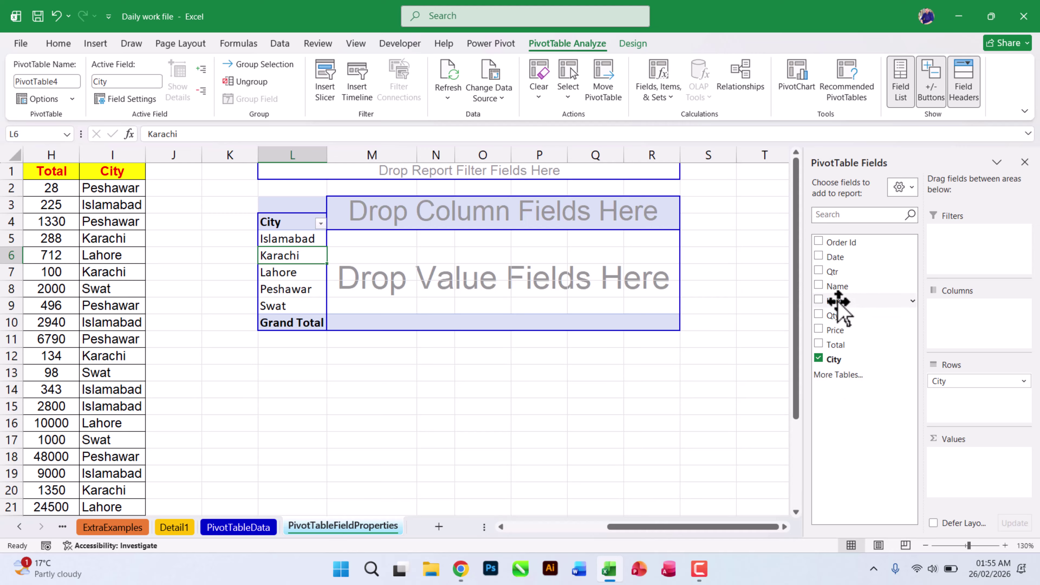
left_click_drag(838, 315, 971, 467)
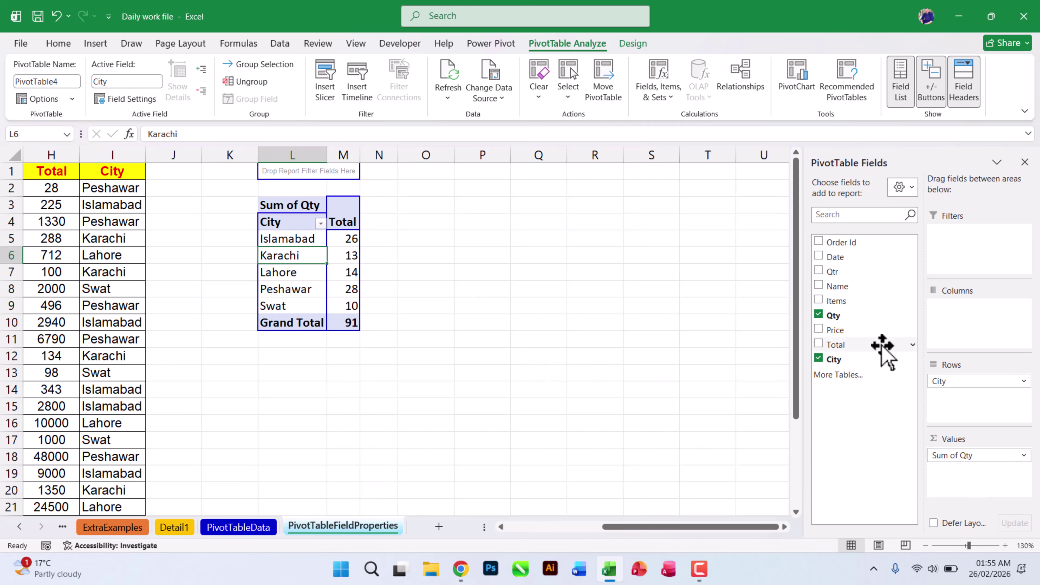
left_click_drag(837, 285, 972, 234)
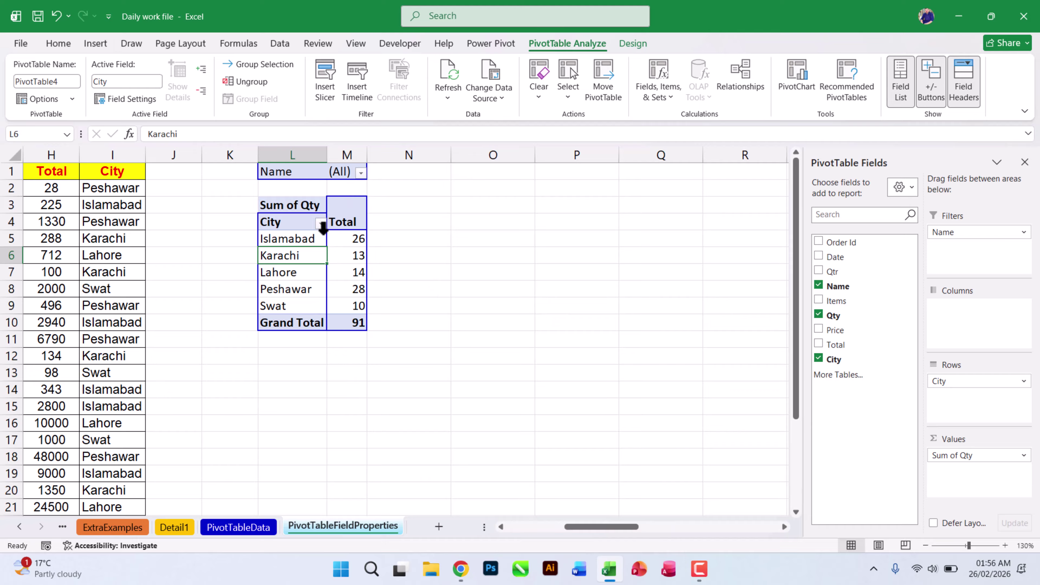
Filter the PivotTable to a single person's name with the Name report filter, and reset that filter to (All).
left_click(361, 172)
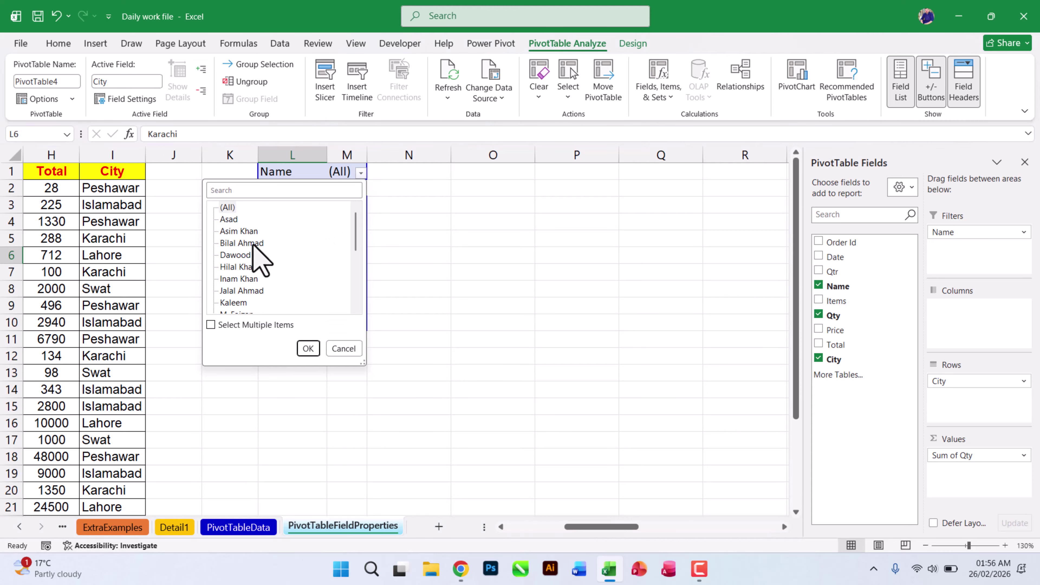
left_click(242, 243)
left_click(307, 348)
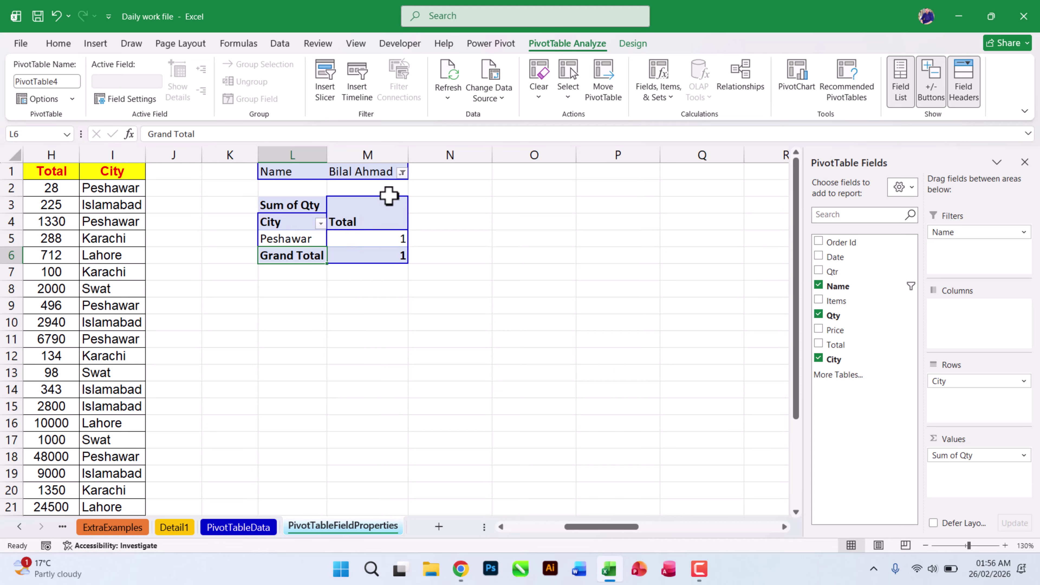
left_click(402, 173)
left_click(269, 208)
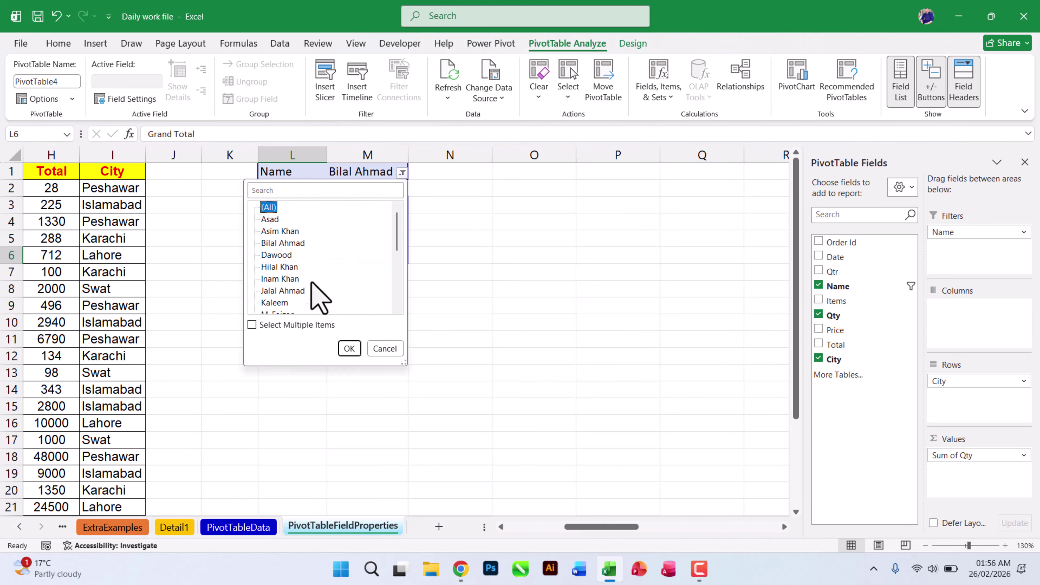
left_click(349, 349)
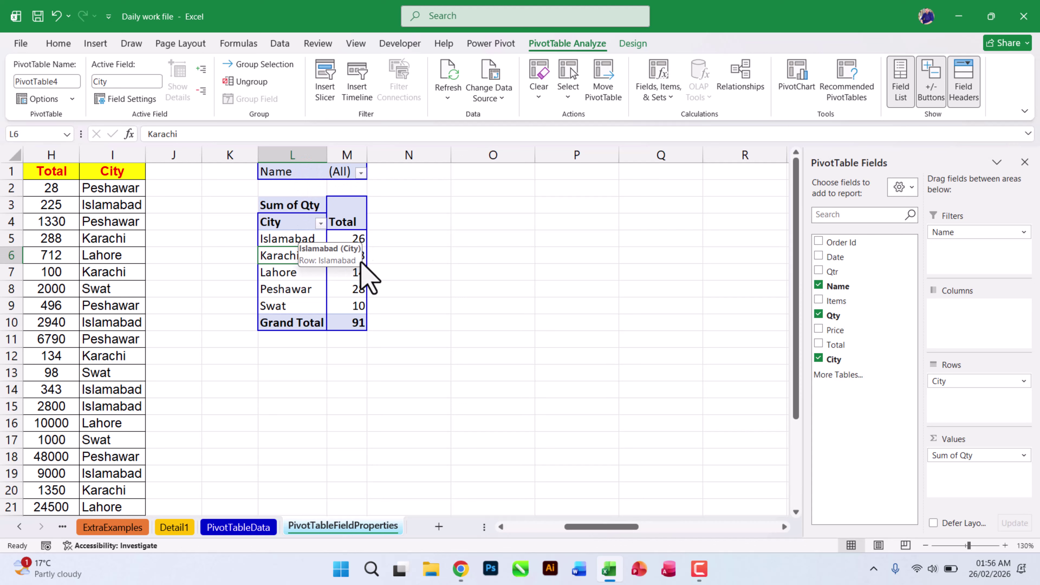
Filter the PivotTable's City row field to include only Karachi.
left_click(321, 224)
left_click(182, 377)
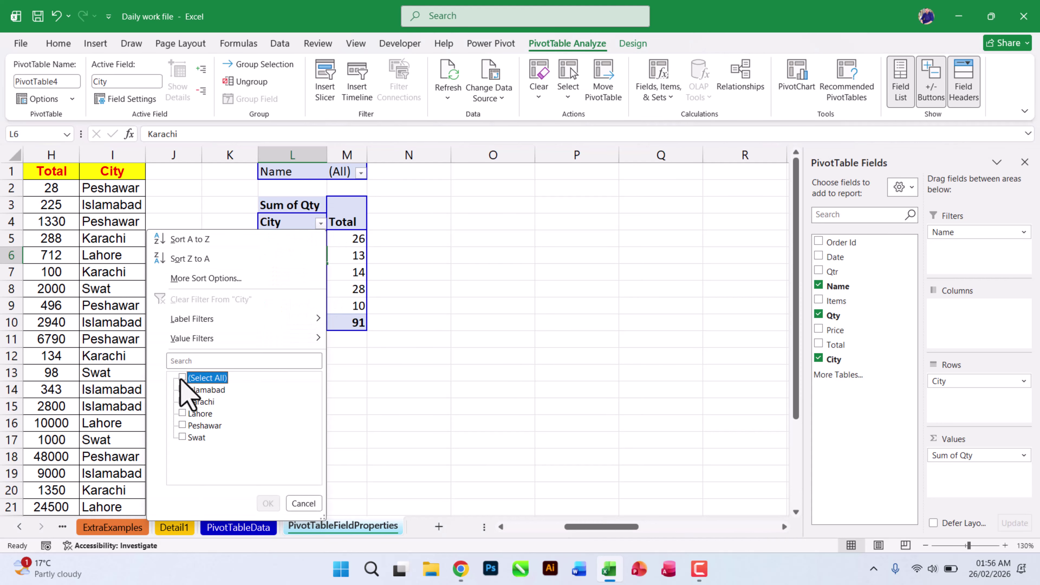
left_click(183, 401)
left_click(269, 503)
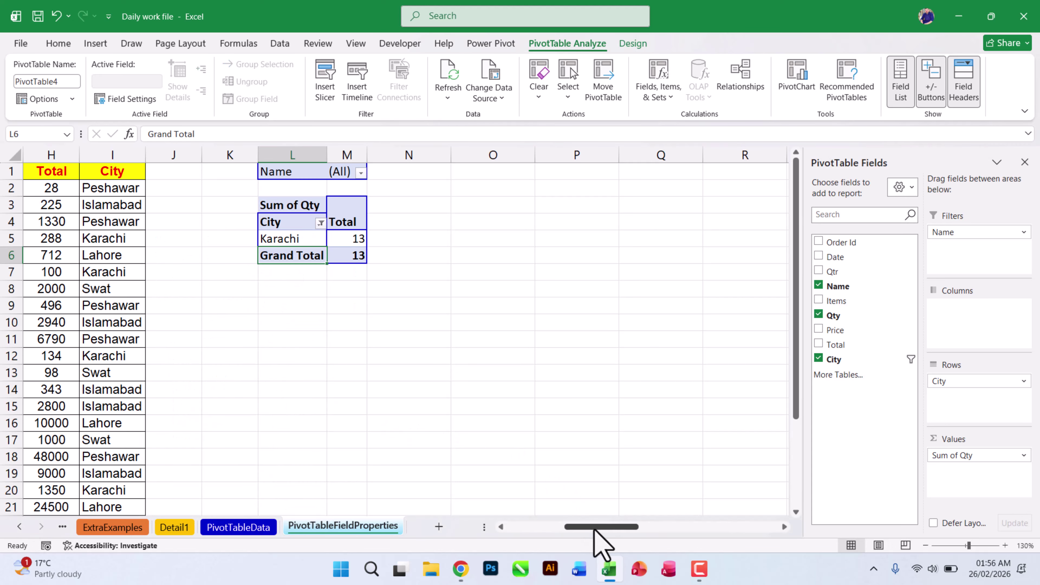
Turn on the City field's option to include new items in manual filter.
left_click_drag(596, 528, 579, 529)
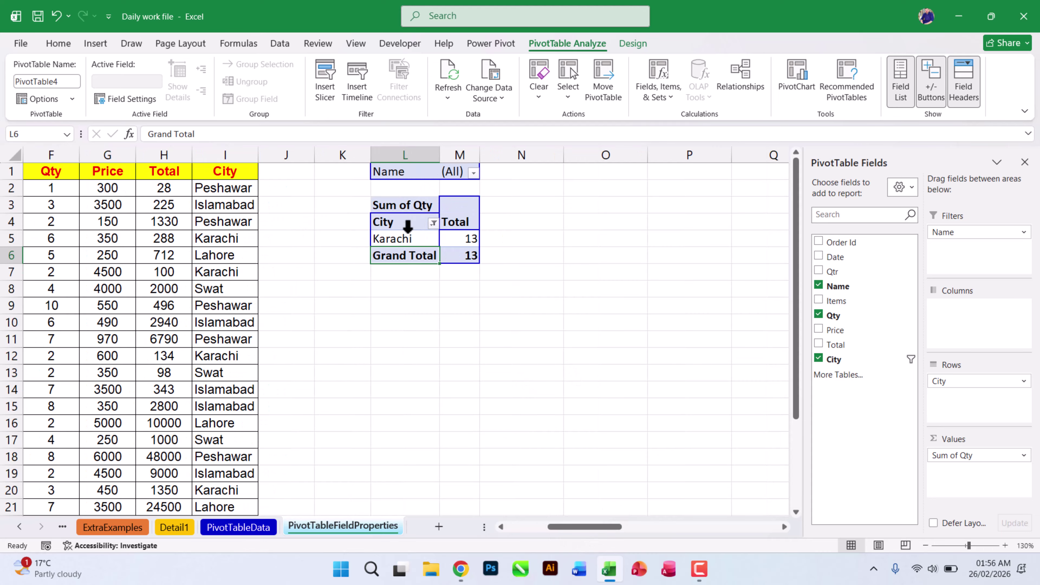
left_click(411, 242)
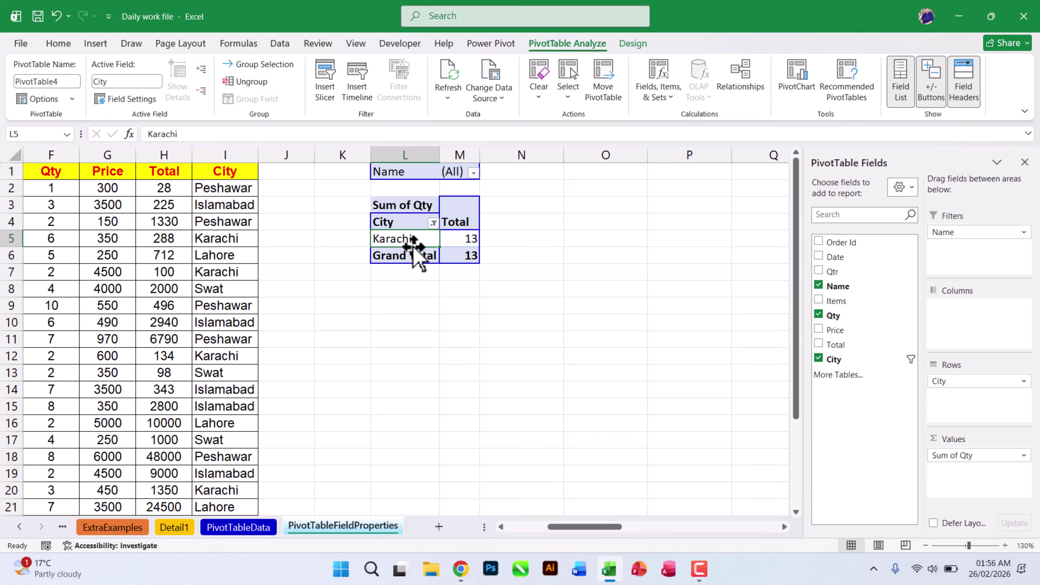
left_click(448, 75)
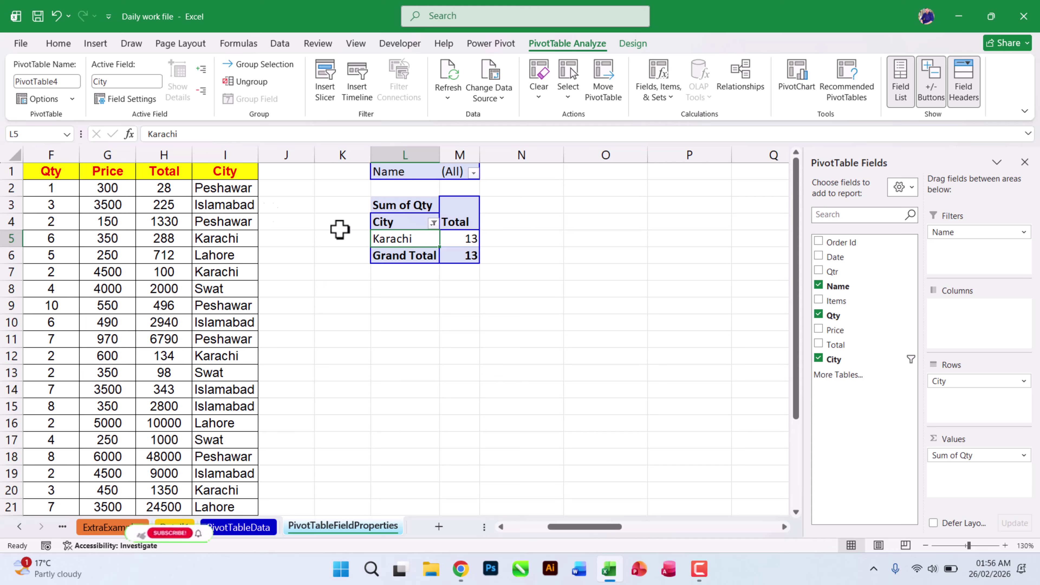
left_click(129, 99)
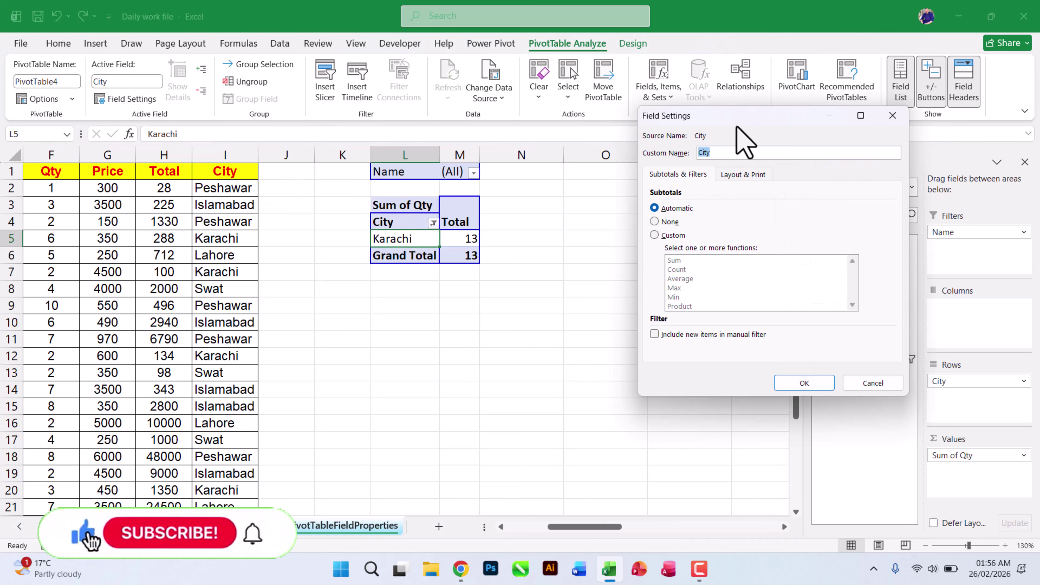
left_click_drag(737, 116, 599, 130)
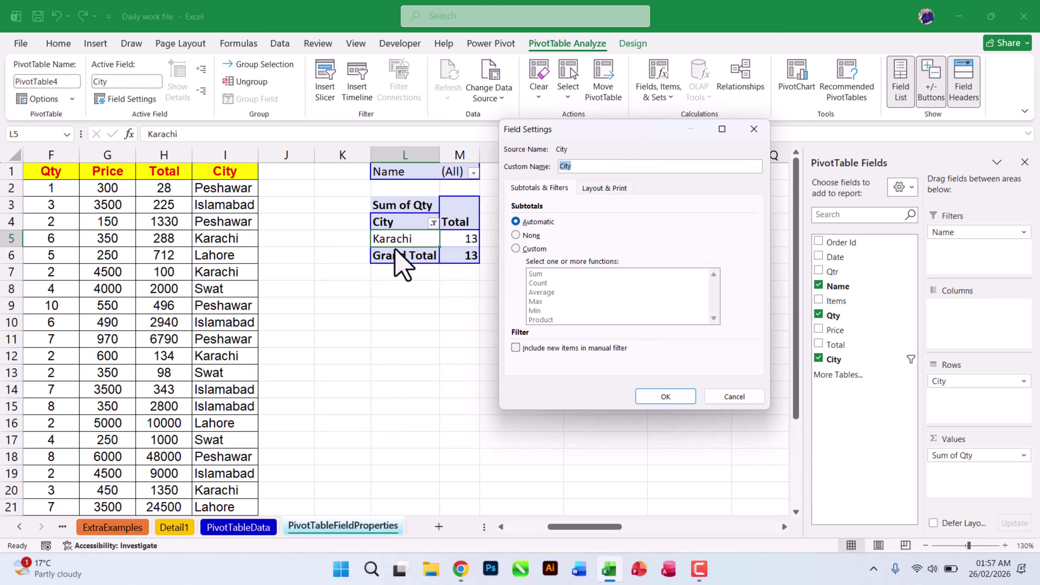
left_click(554, 349)
left_click(666, 396)
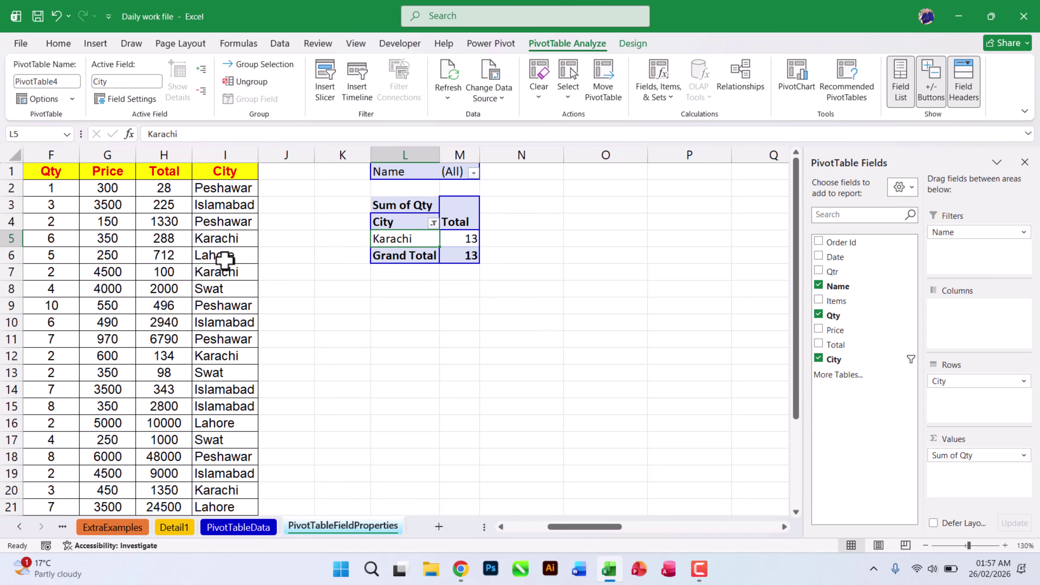
Change the city in cell I4 of the source data to Kohat.
left_click(215, 223)
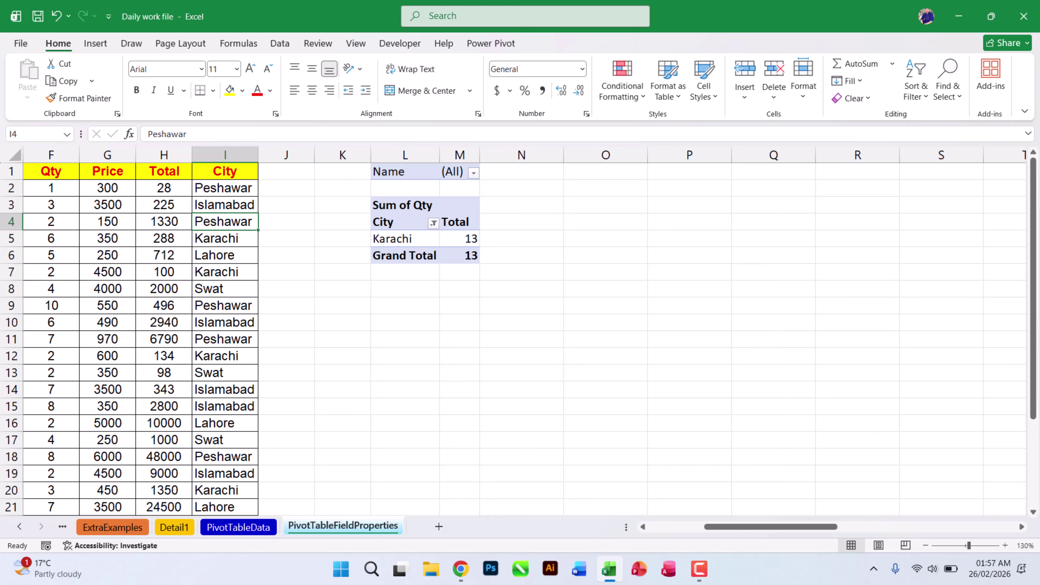
type("Kohat")
key("Return")
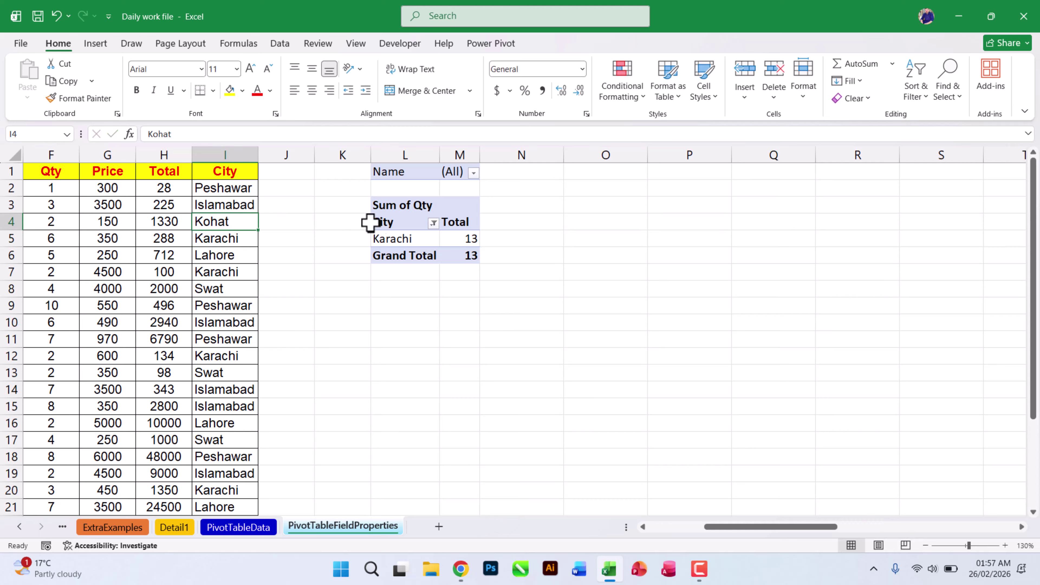
Refresh the PivotTable with the changed source data and check which cities are ticked in the City filter.
left_click(399, 239)
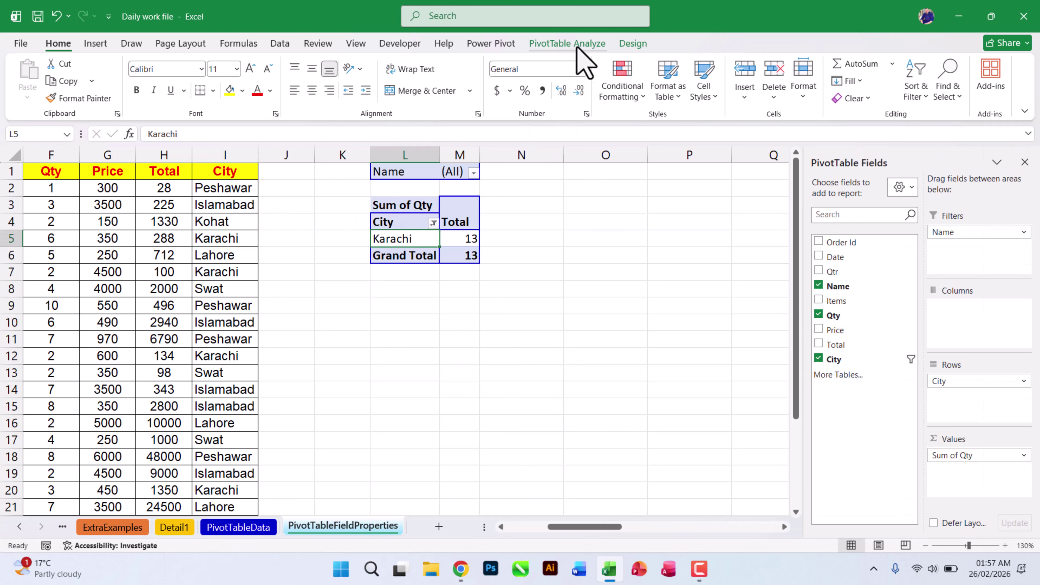
left_click(567, 43)
left_click(448, 76)
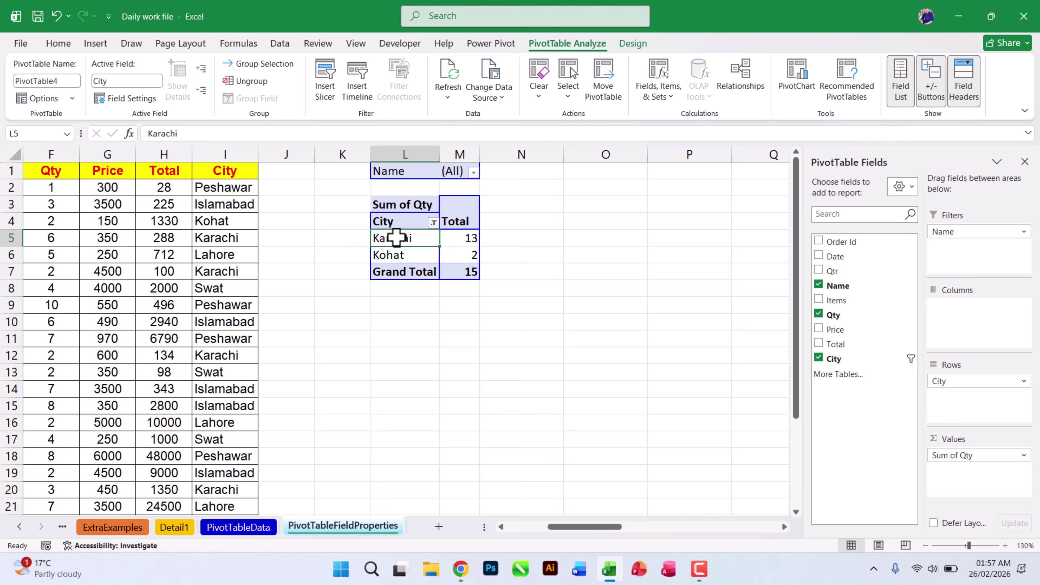
left_click(433, 223)
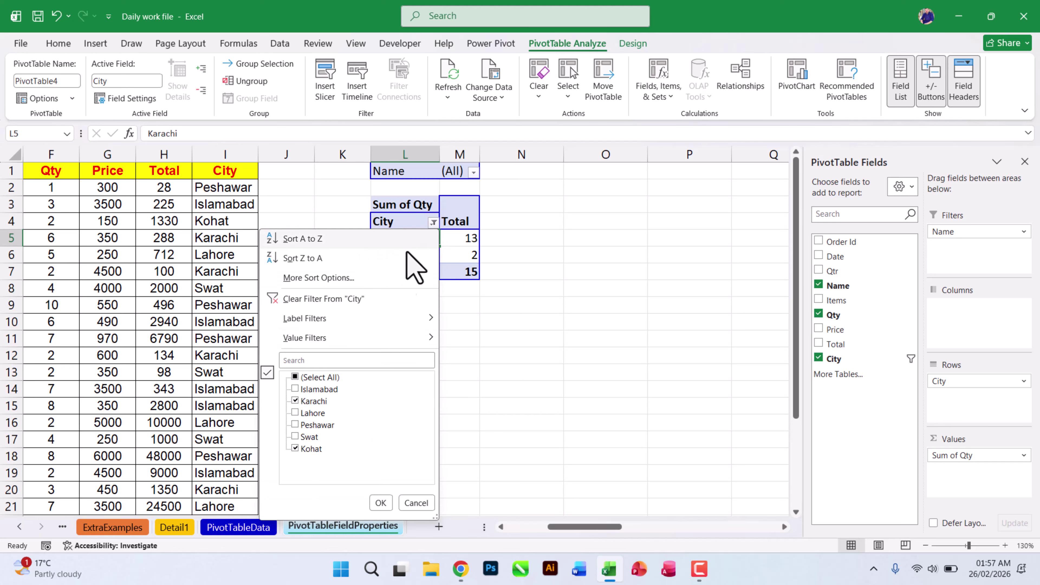
left_click(449, 247)
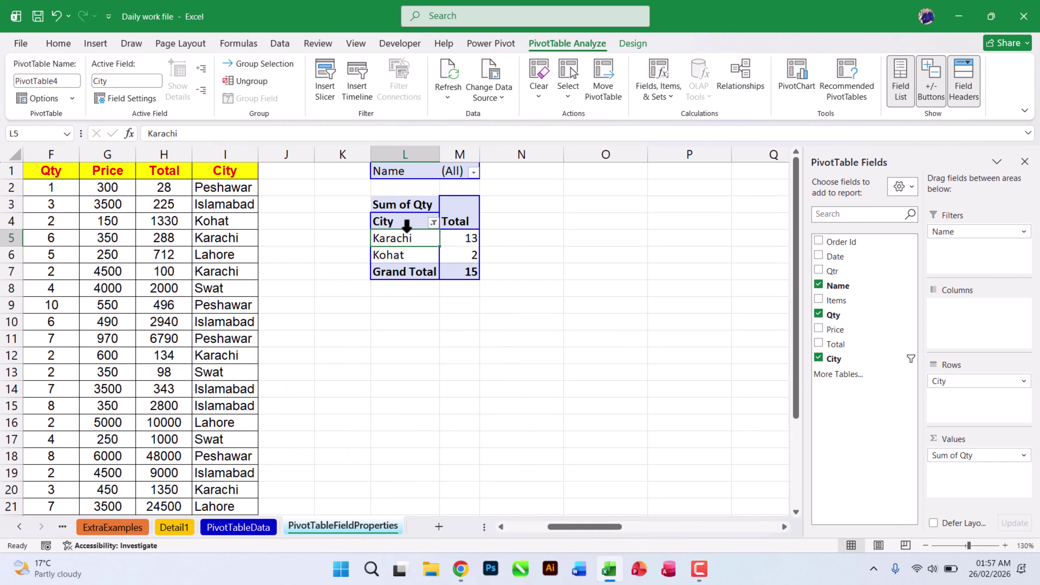
Turn off the City field's option to include new items in manual filter.
left_click(128, 100)
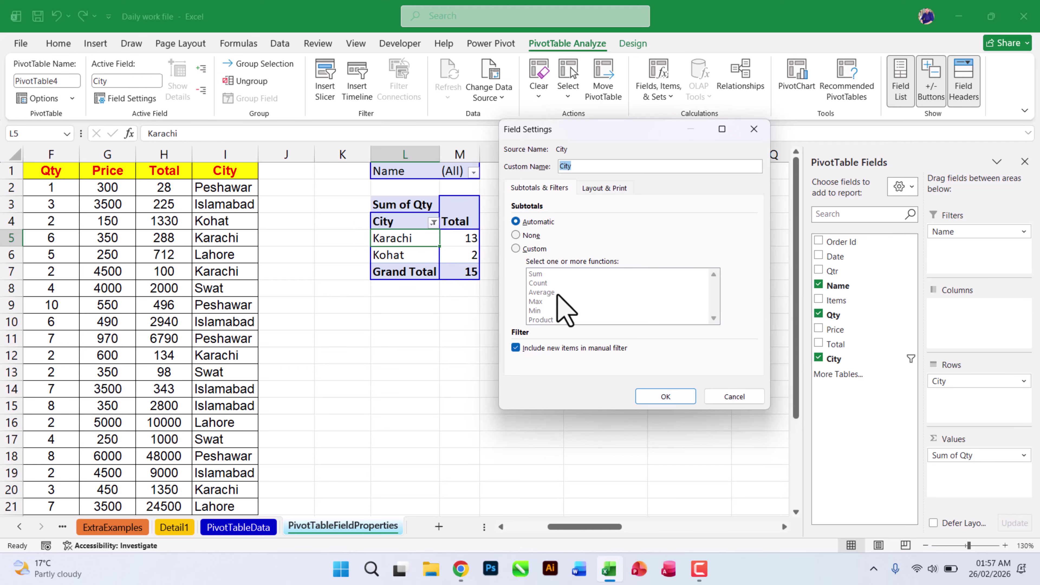
left_click(529, 349)
left_click(679, 400)
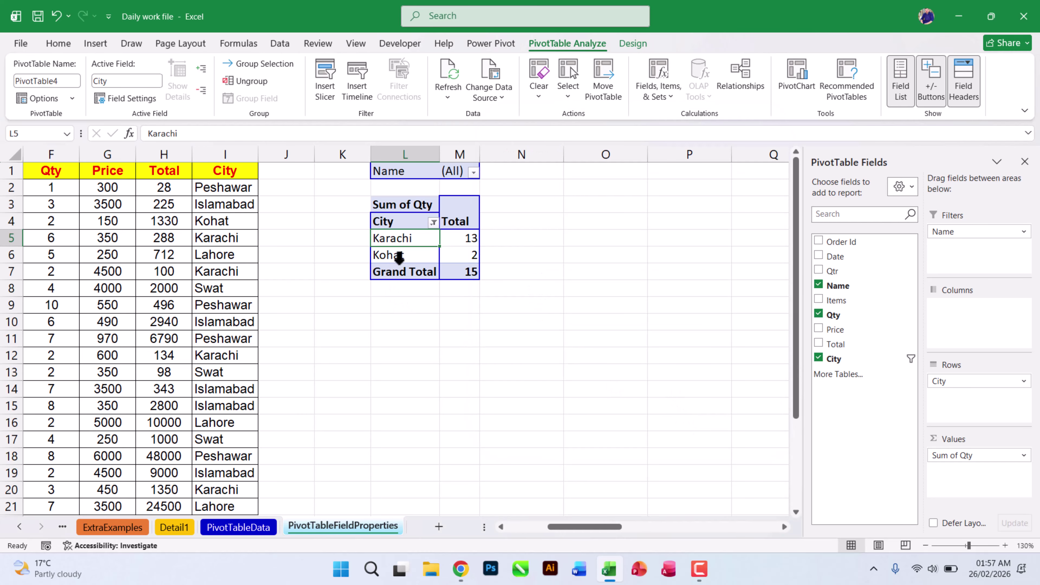
left_click(397, 256)
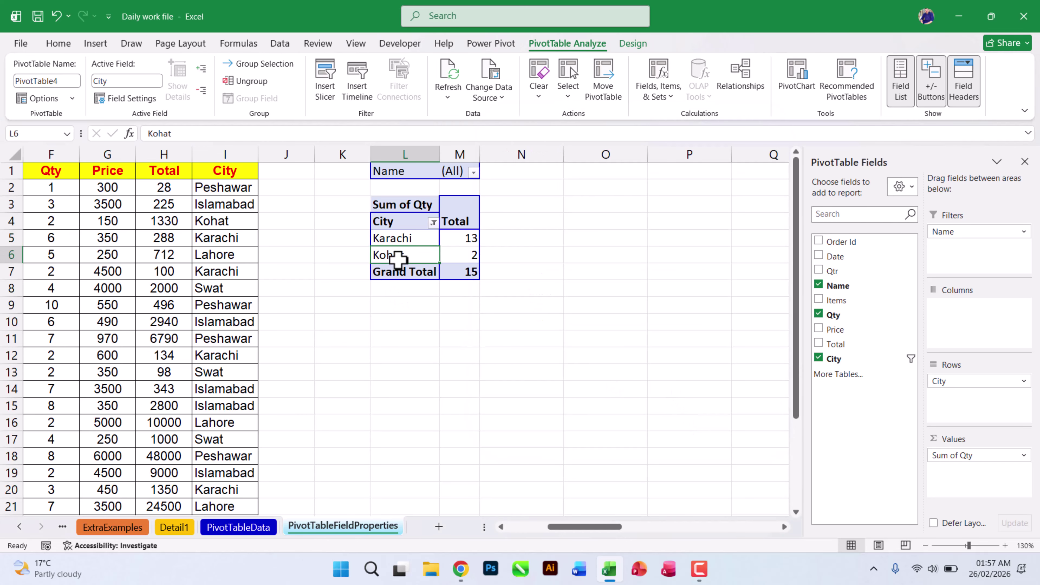
Replace the city in cell I4 of the source data with Kashmir.
left_click(219, 222)
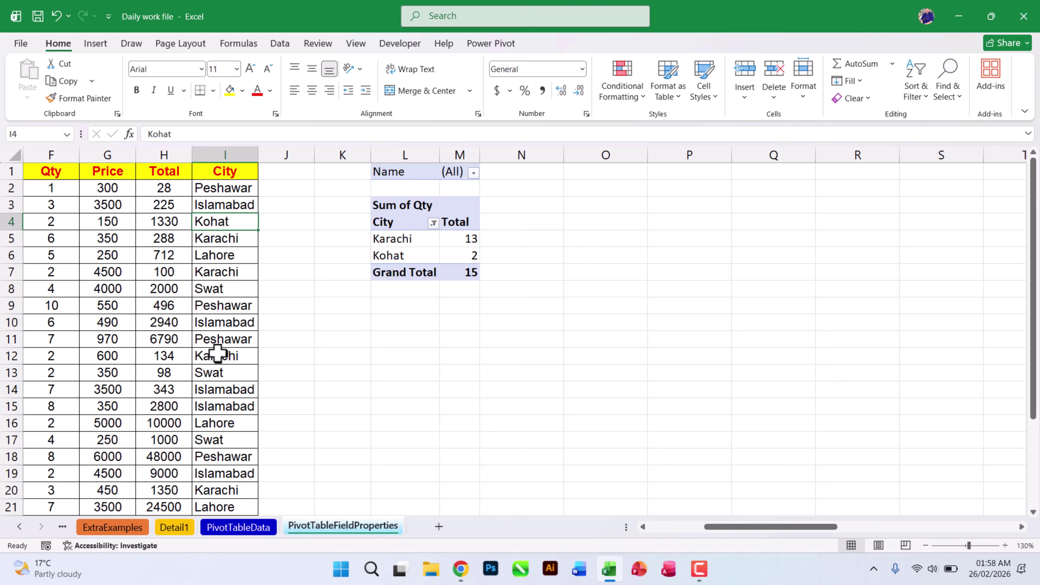
type("Kashmir")
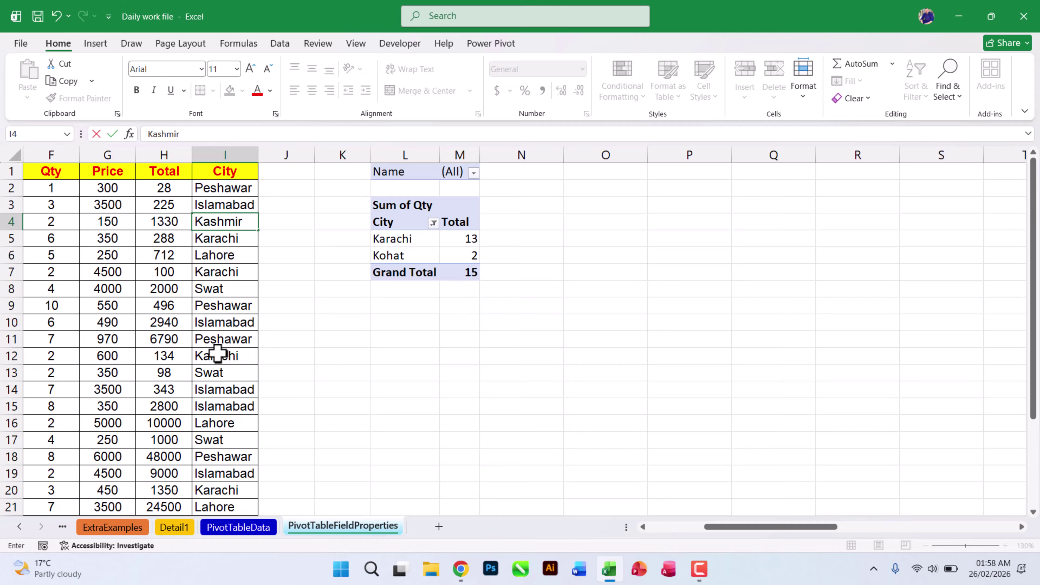
key("Tab")
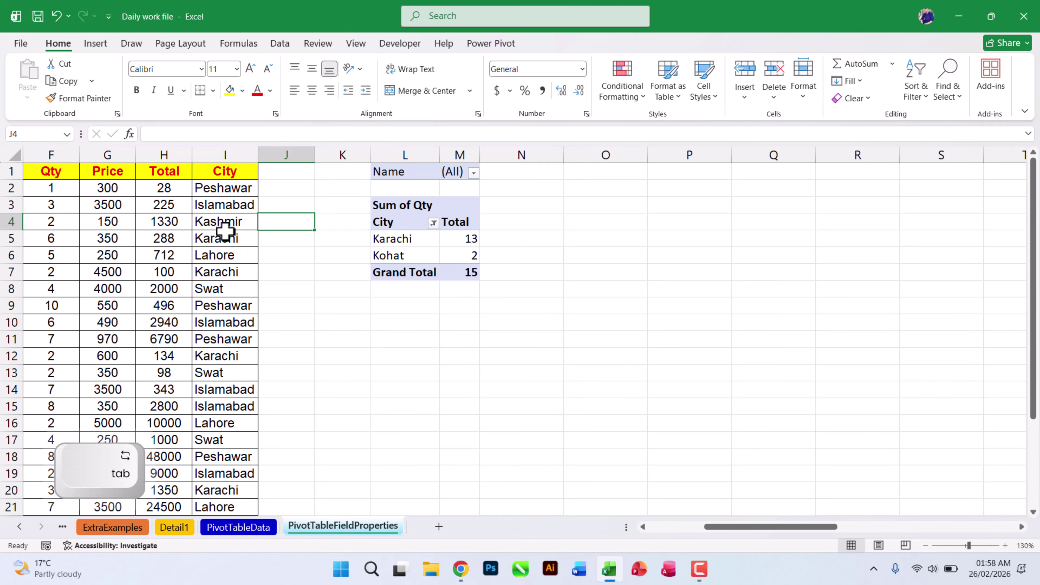
left_click(225, 231)
left_click(235, 222)
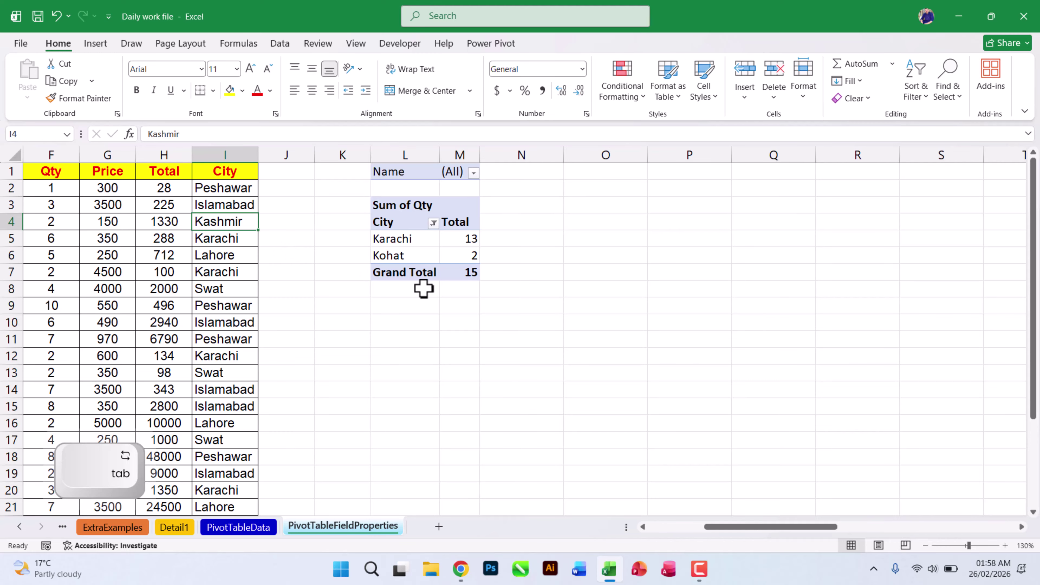
Refresh the PivotTable and check whether Kashmir is ticked in the City filter.
left_click(409, 239)
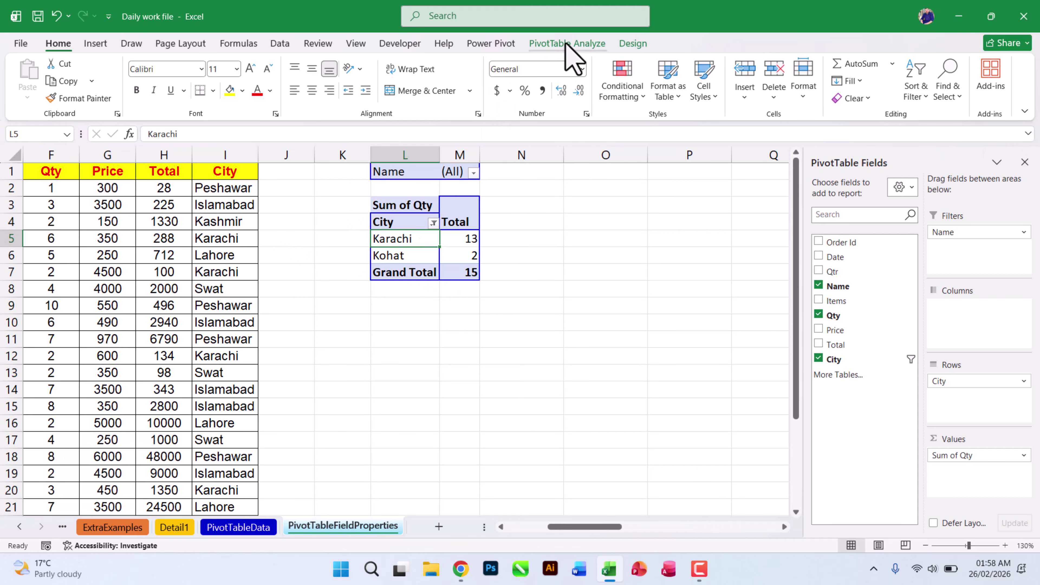
left_click(567, 43)
left_click(447, 78)
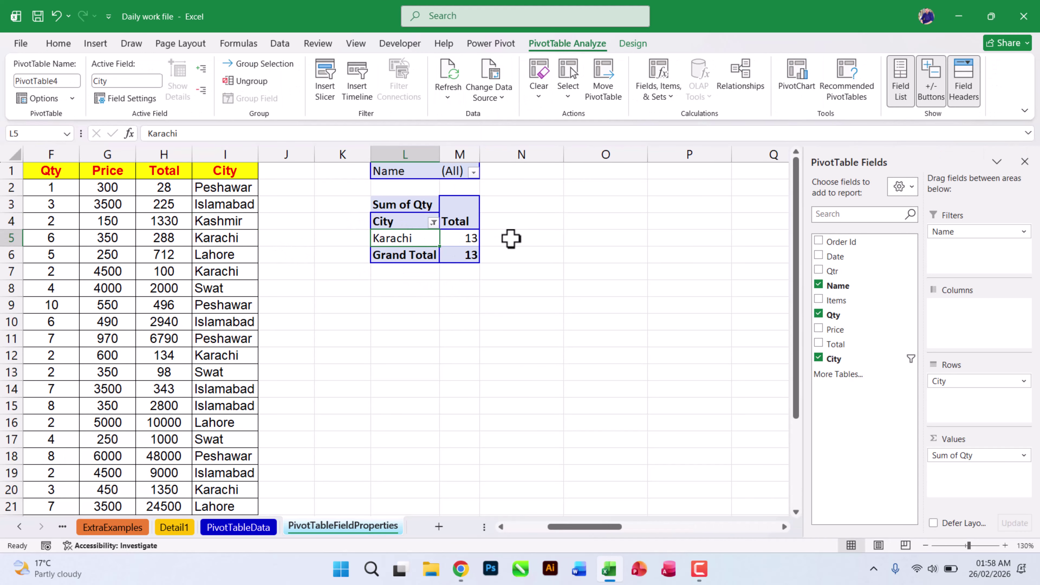
left_click(433, 223)
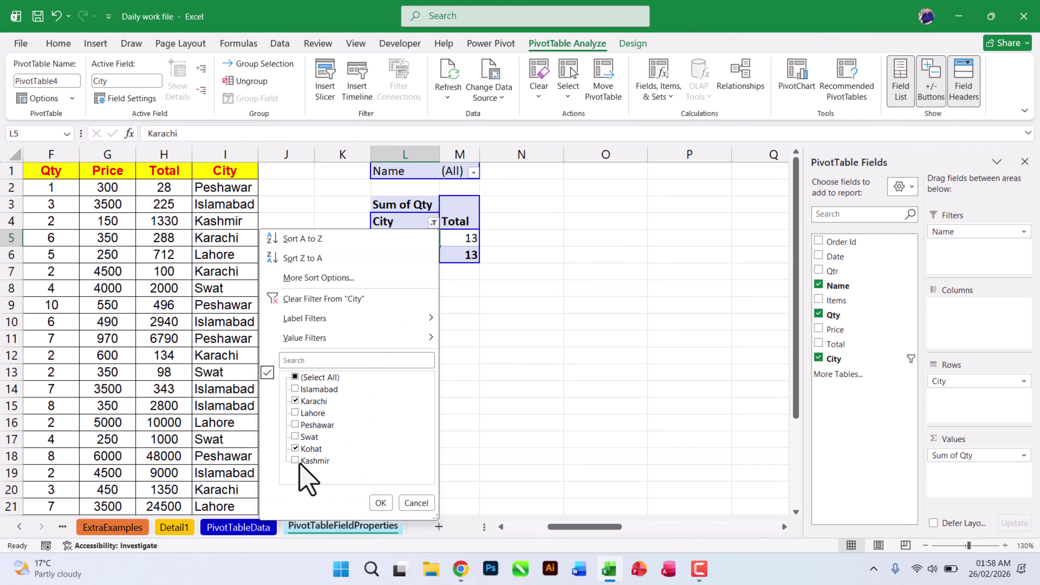
left_click(433, 222)
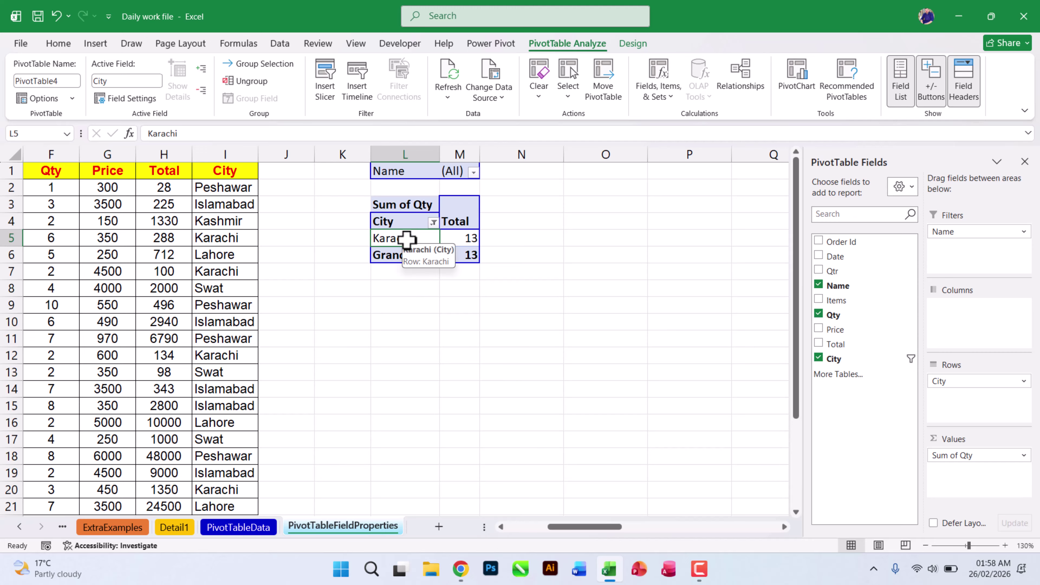
Examine the City field's layout and print settings, leaving them as they are.
left_click(141, 101)
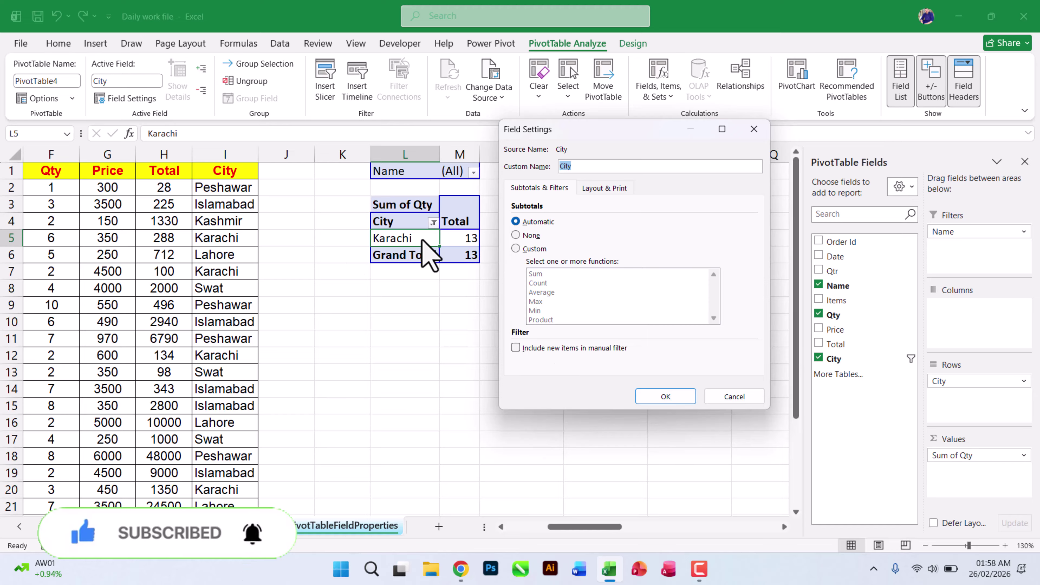
left_click(604, 190)
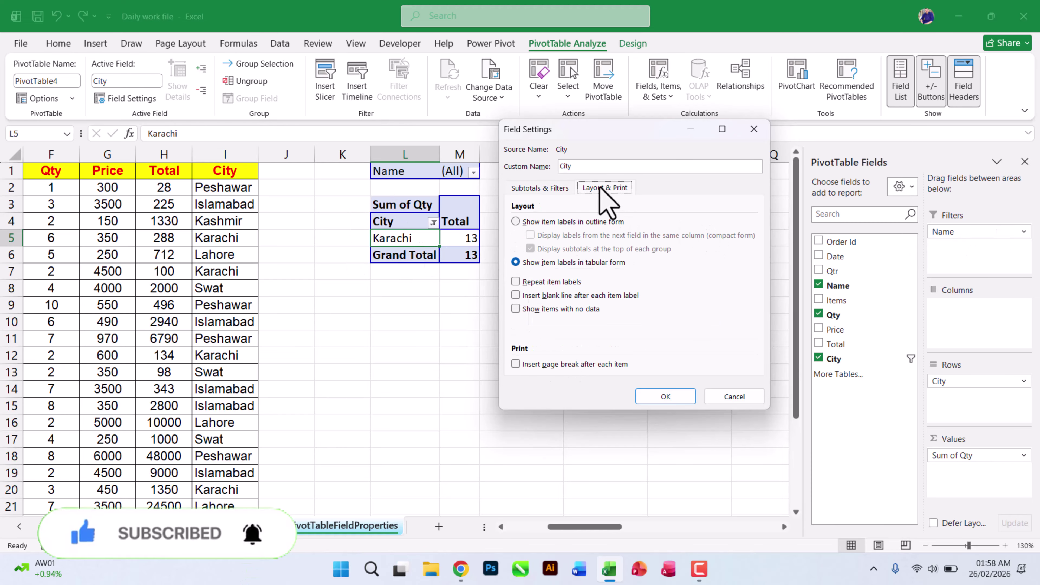
left_click(754, 129)
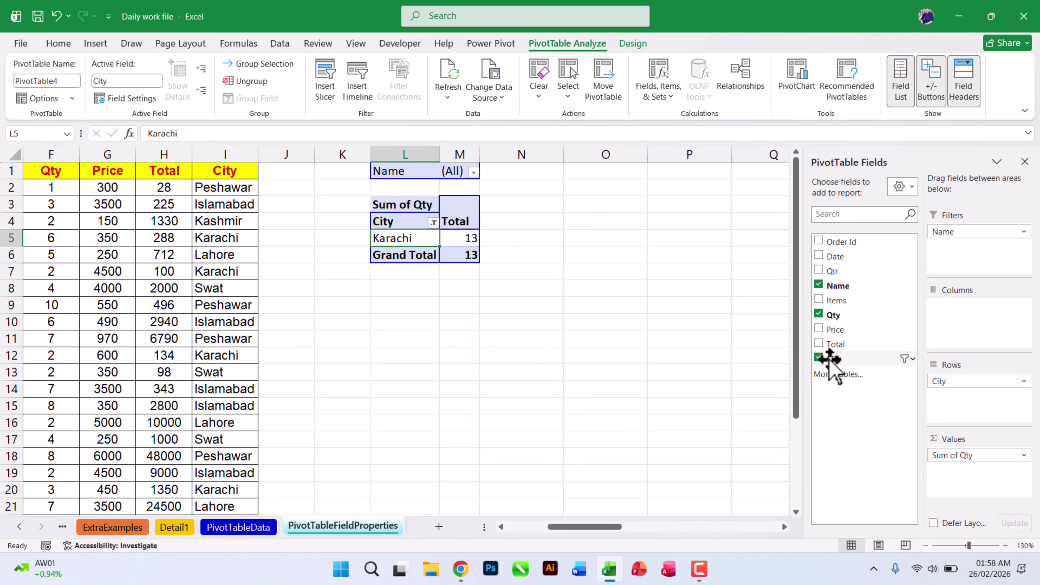
Remove the City, Qty and Name fields from the PivotTable to clear its layout.
left_click(819, 359)
left_click(819, 315)
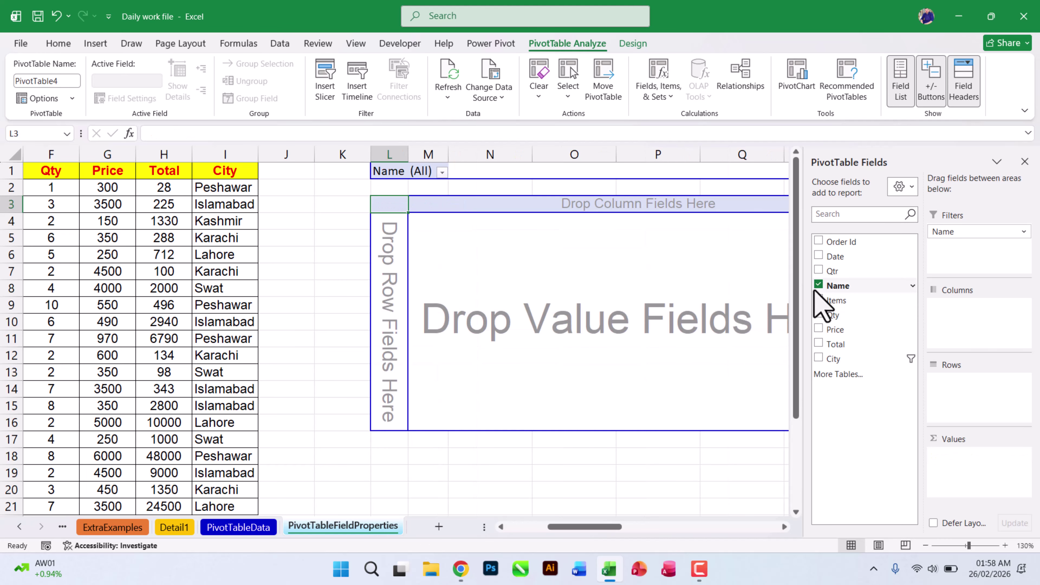
left_click(819, 285)
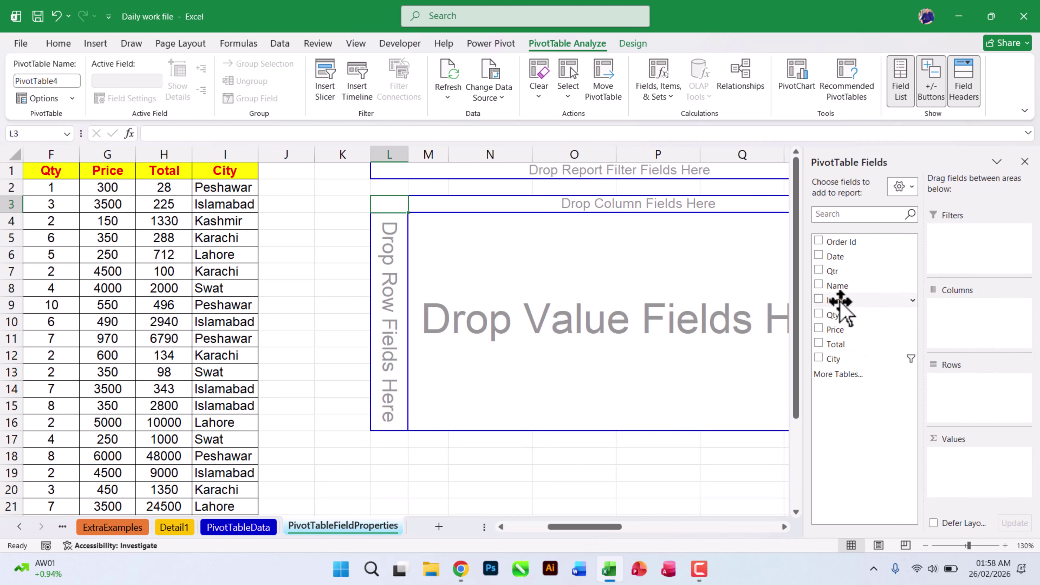
Build the PivotTable with Qtr and Items as nested row fields and the sum of Price as values.
left_click_drag(835, 272, 956, 409)
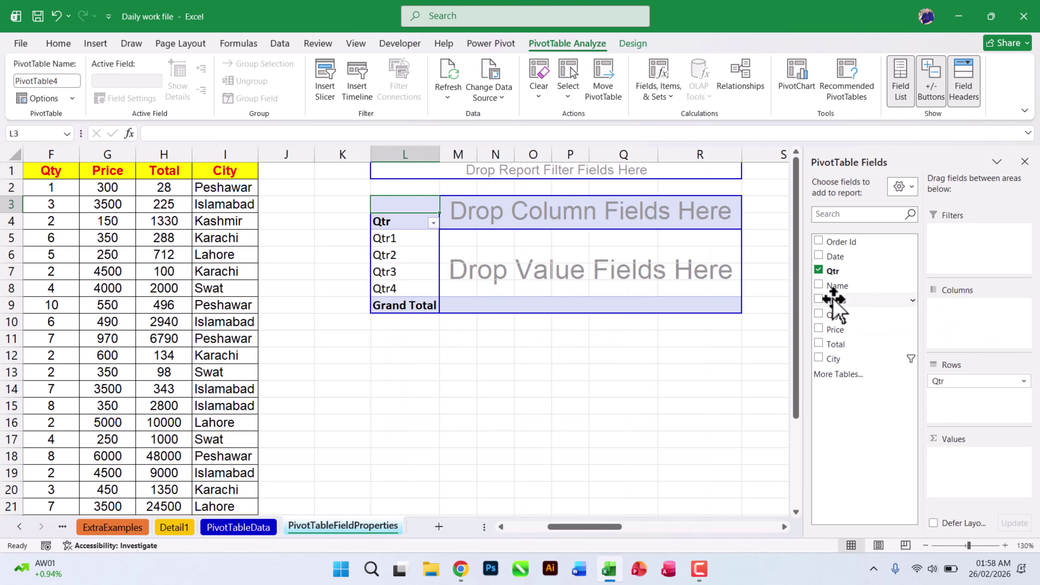
left_click_drag(844, 299, 989, 428)
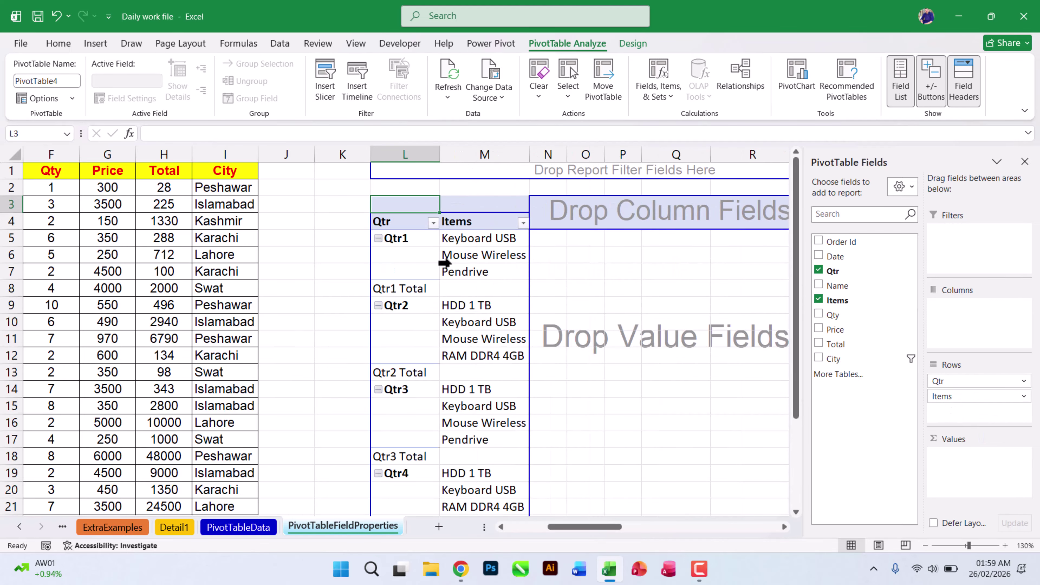
scroll(442, 297, "down", 1)
scroll(442, 297, "up", 1)
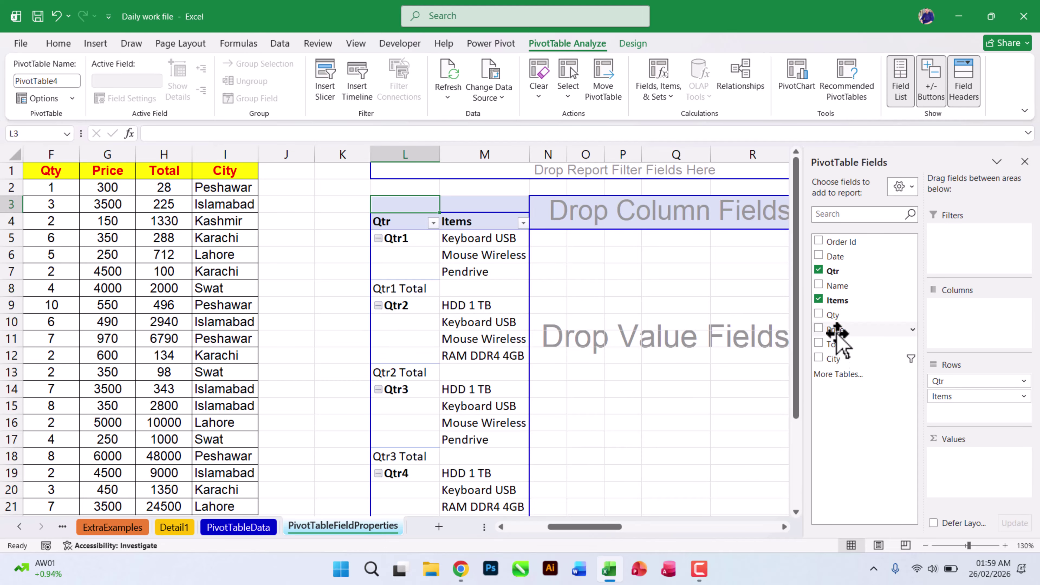
left_click_drag(838, 336, 983, 471)
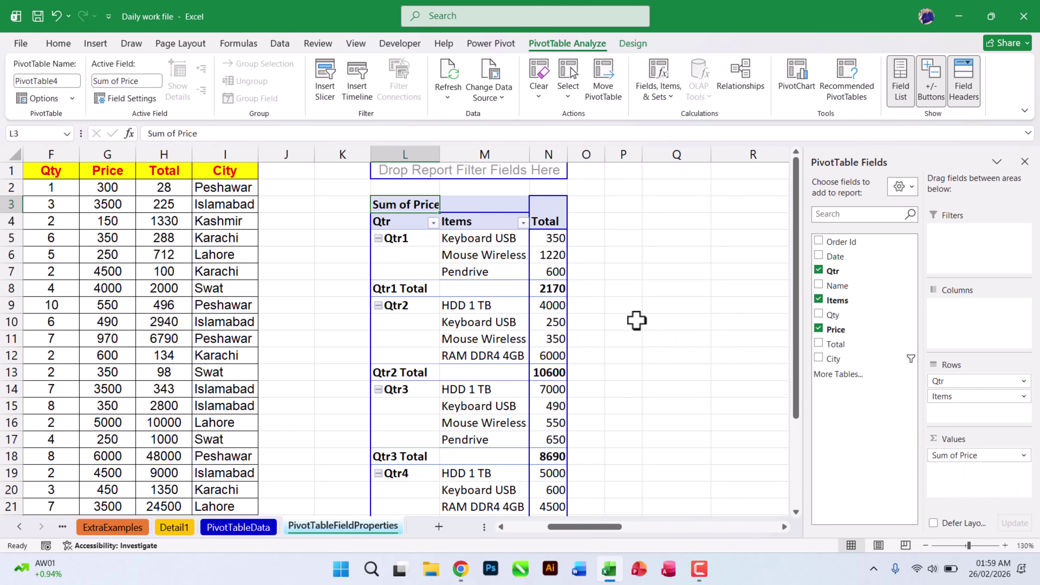
scroll(538, 342, "down", 3)
scroll(537, 345, "up", 3)
Show the Qtr field's item labels in outline form, with subtotals displayed at the top of each group.
left_click(411, 240)
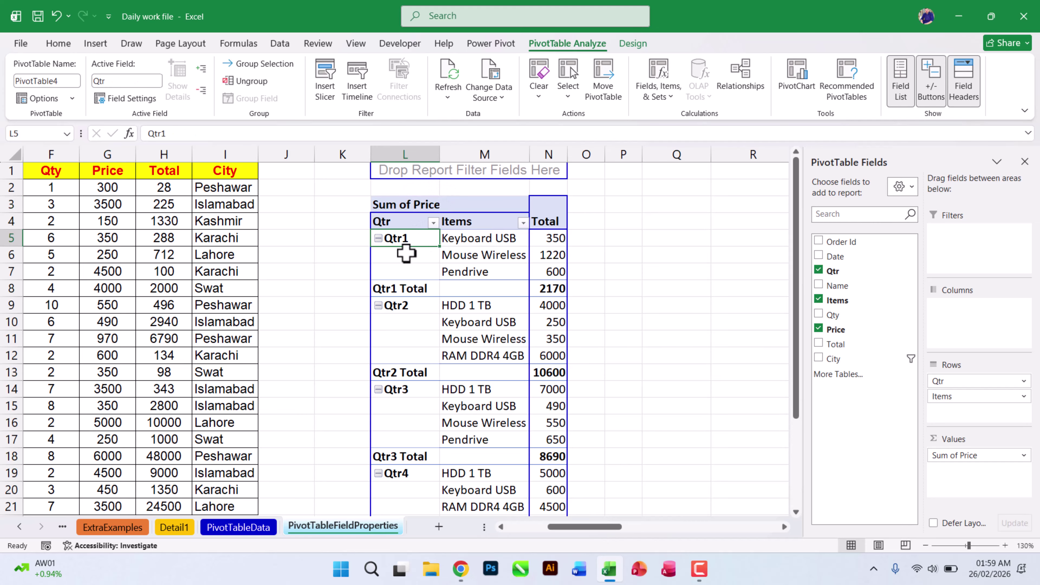
left_click(407, 256)
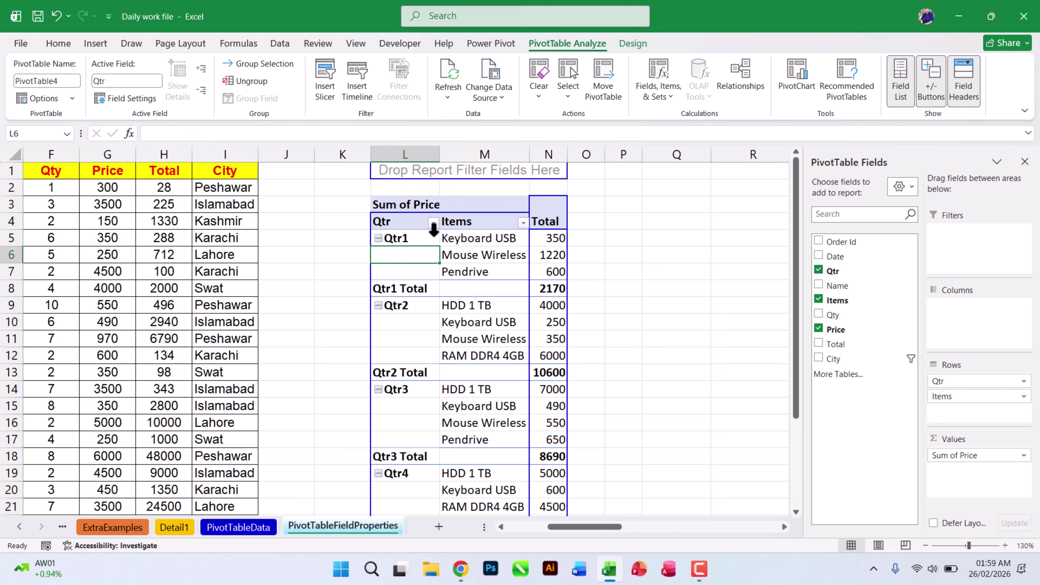
left_click(422, 238)
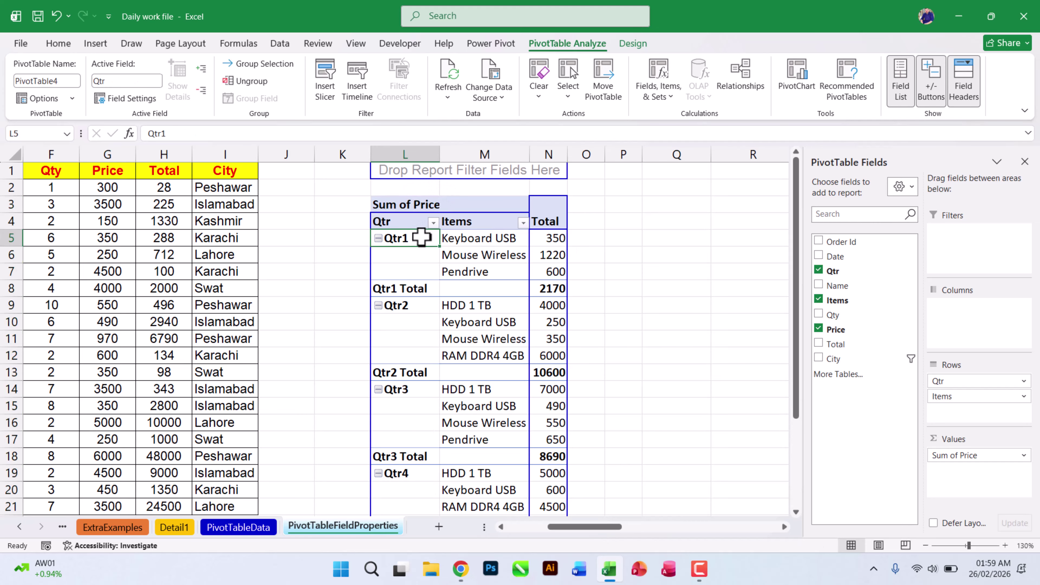
left_click(131, 98)
mouse_move(559, 132)
left_mouse_down()
mouse_move(544, 110)
mouse_move(549, 121)
left_mouse_up()
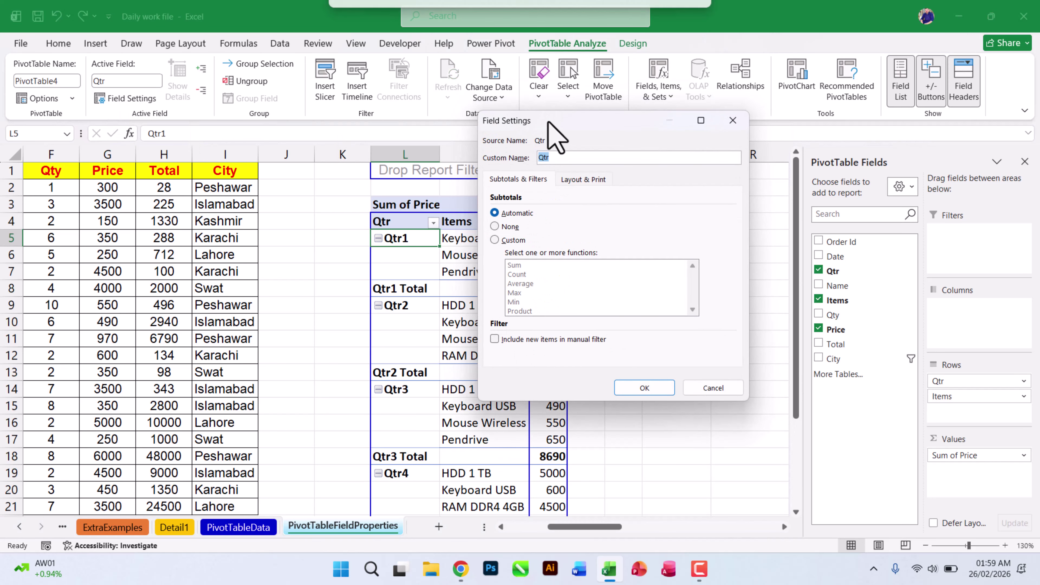
left_click(586, 179)
left_click_drag(581, 121, 634, 112)
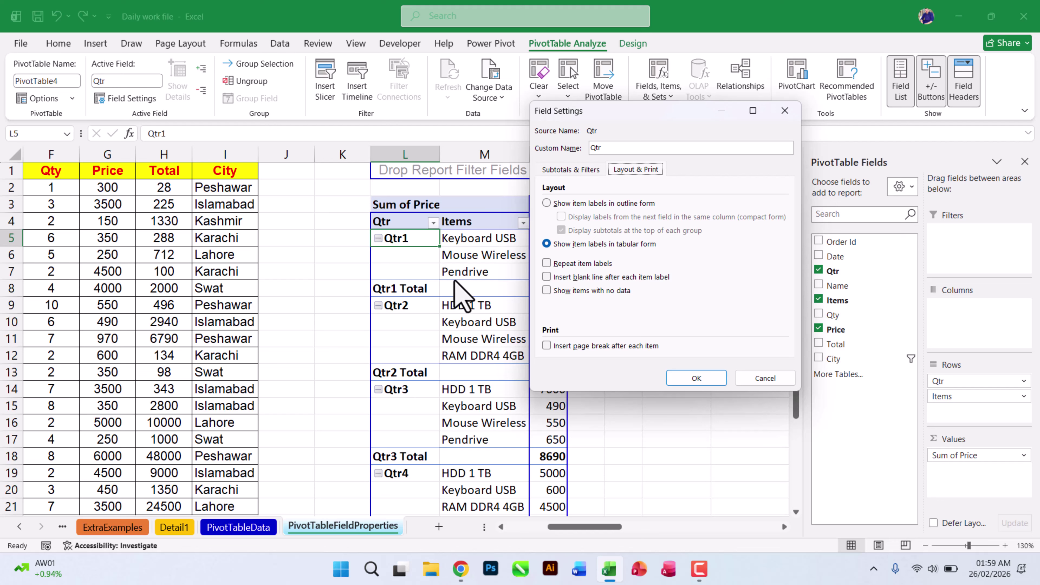
left_click(564, 203)
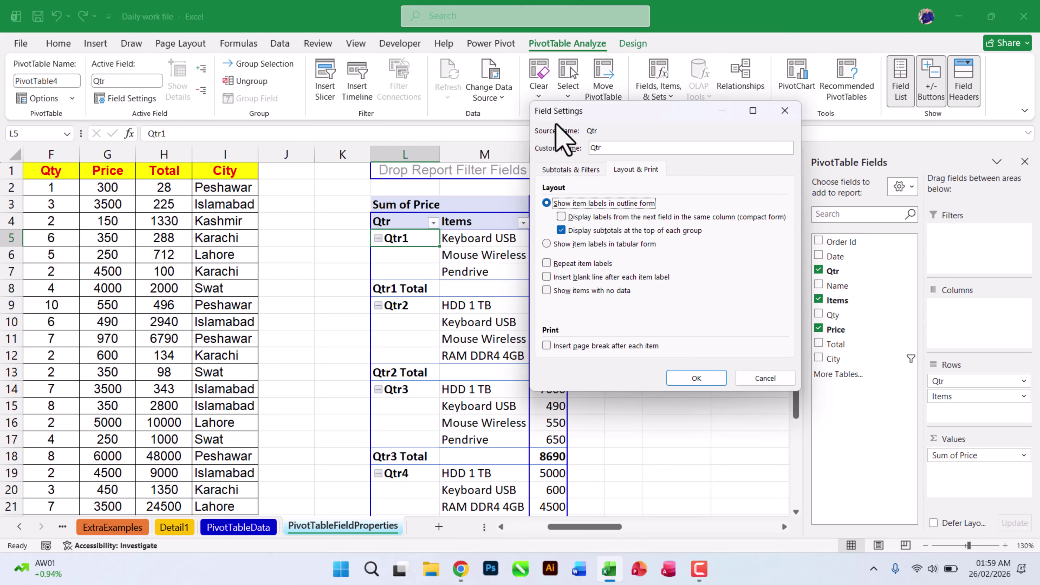
left_click_drag(557, 115, 605, 116)
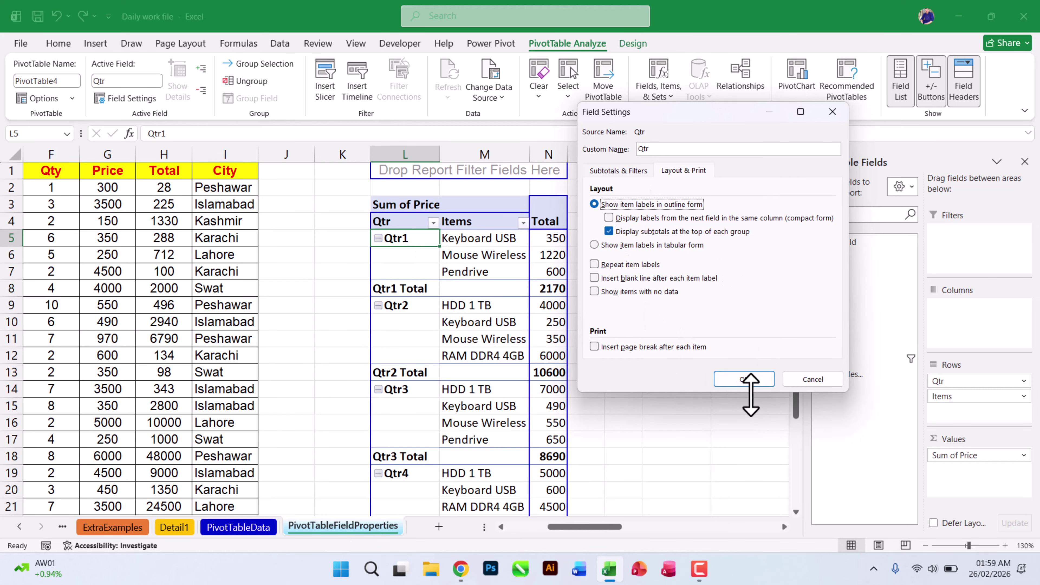
left_click(744, 379)
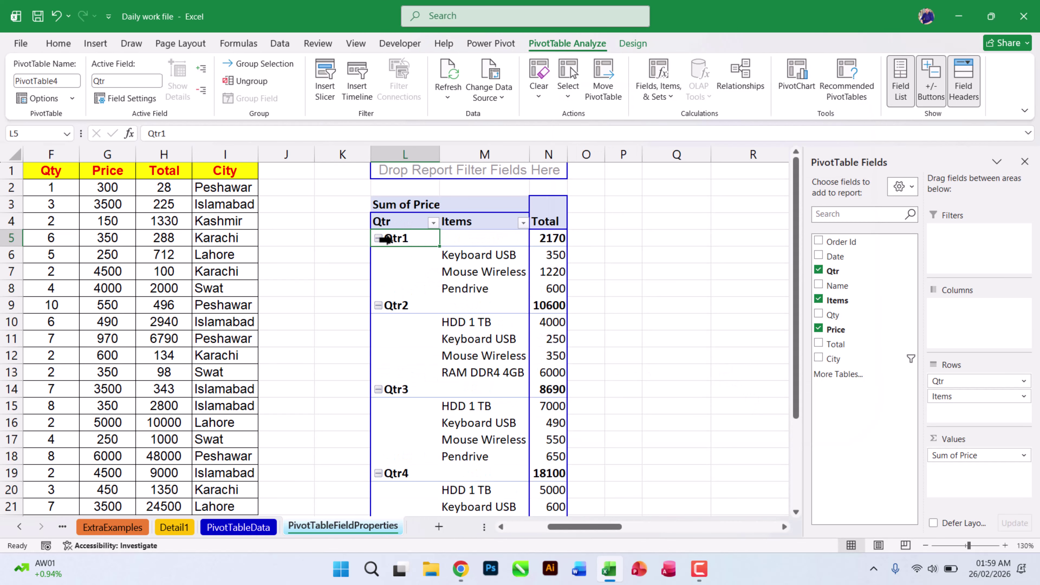
left_click(539, 240)
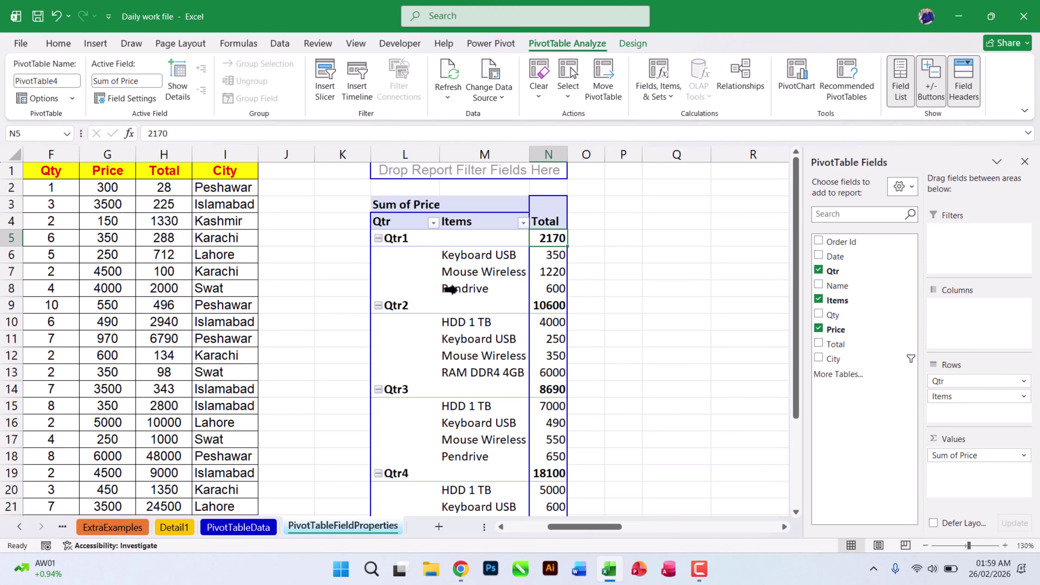
left_click(130, 98)
left_click(701, 204)
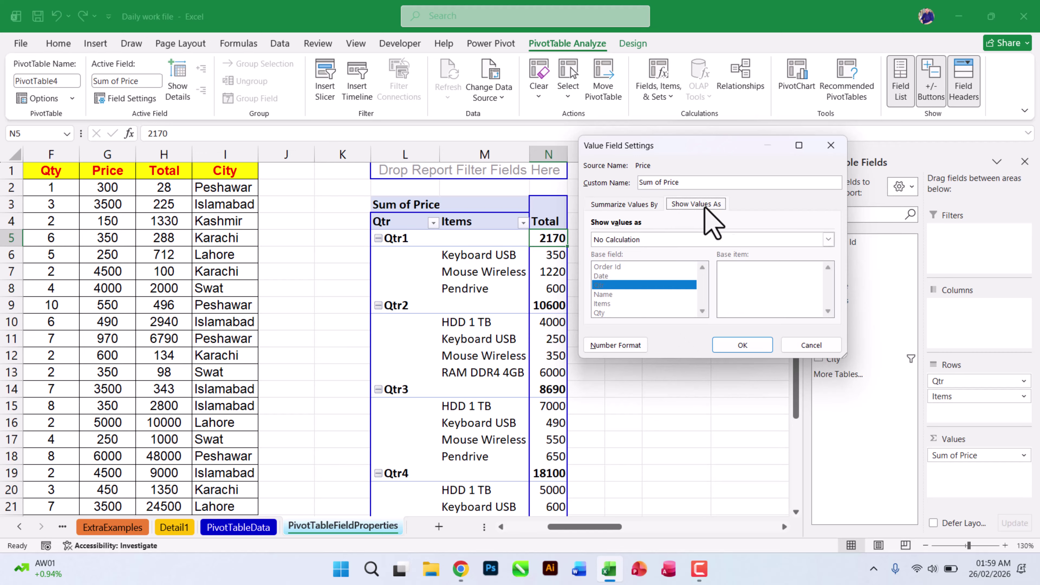
left_click(809, 345)
Set the Qtr field to compact form, displaying labels from the next field in the same column.
left_click(418, 237)
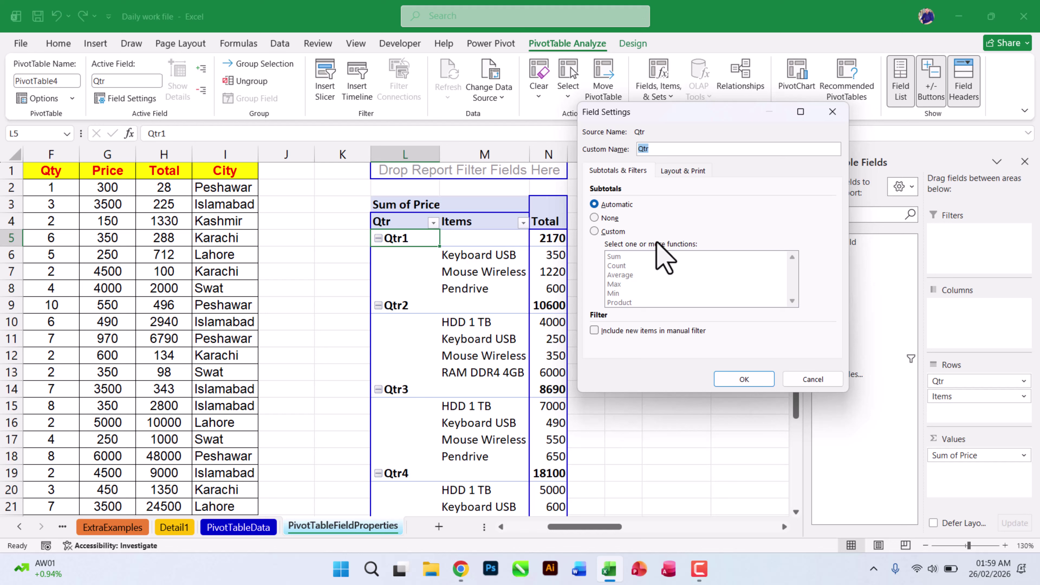
left_click(692, 170)
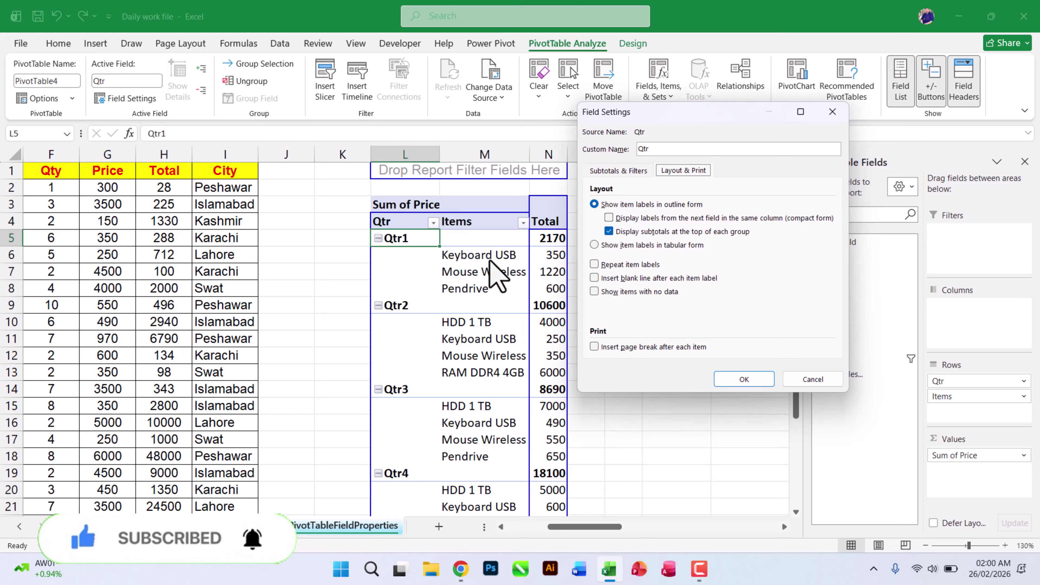
left_click(643, 218)
left_click(743, 379)
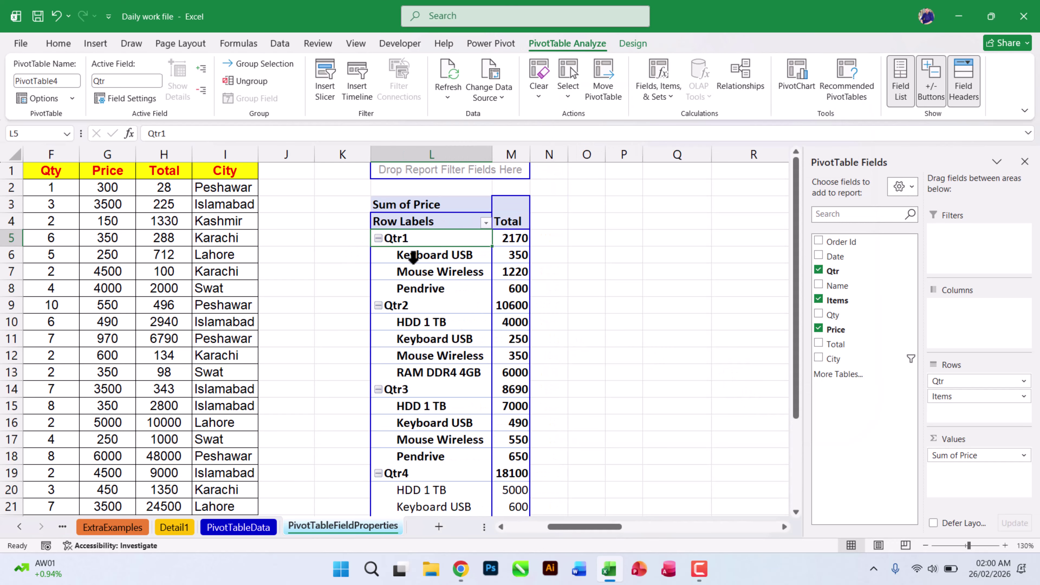
Switch the Qtr field's item labels to tabular form.
left_click(125, 99)
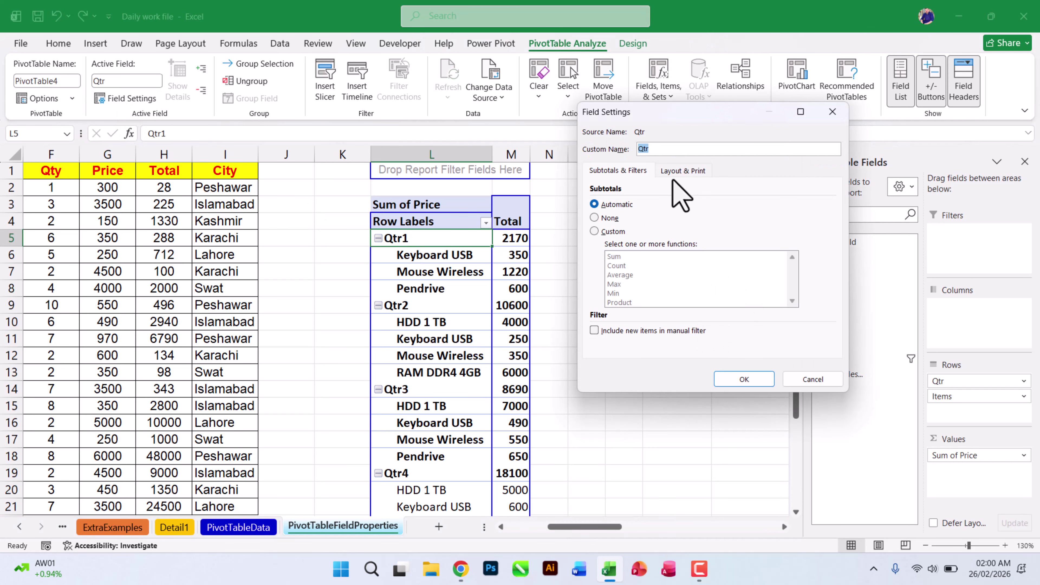
left_click(683, 170)
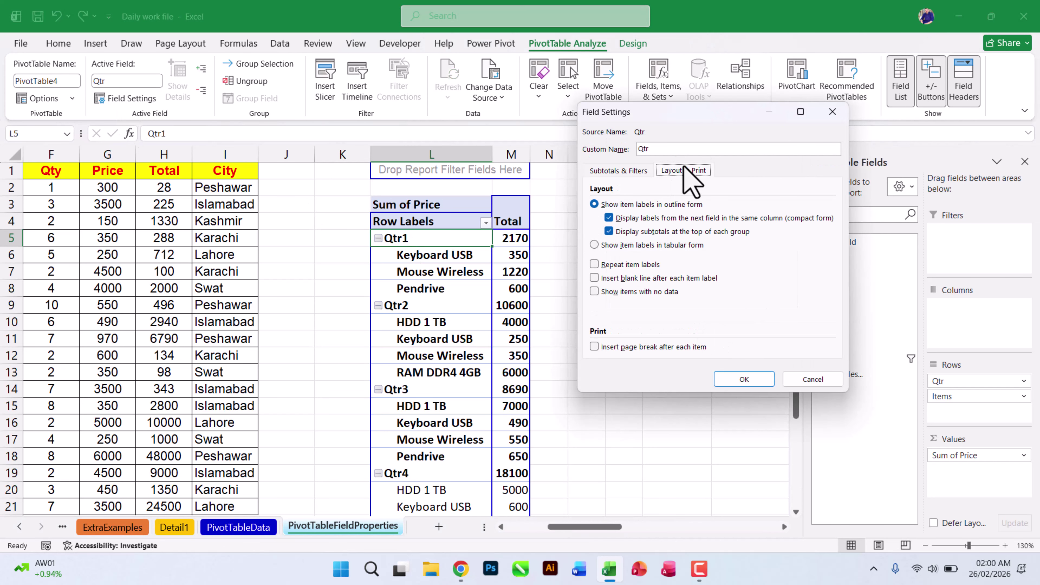
left_click(603, 245)
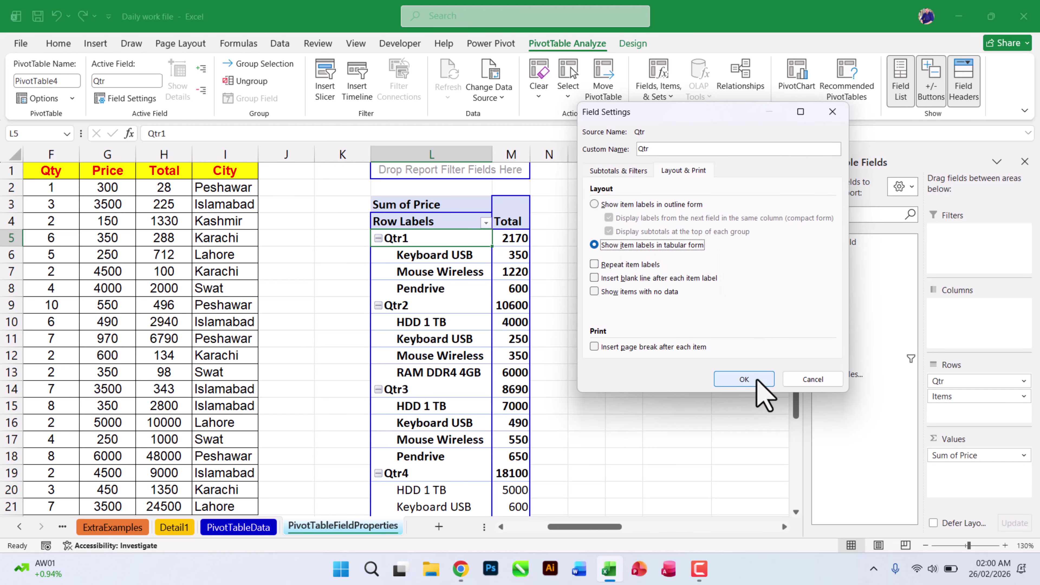
left_click(744, 379)
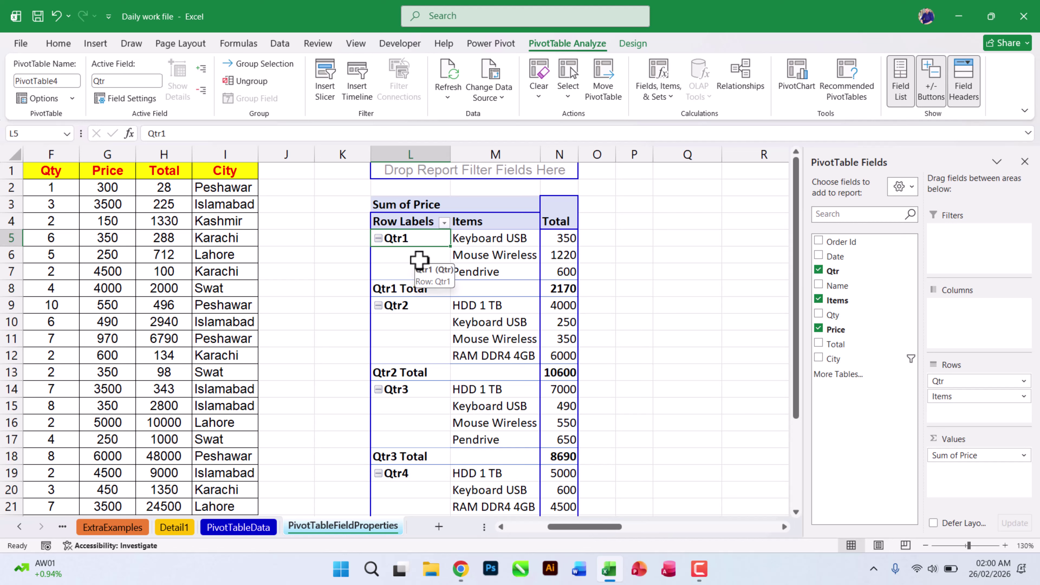
Turn on repeating item labels for the Qtr field and check the quarter labels down to the grand total.
left_click(130, 98)
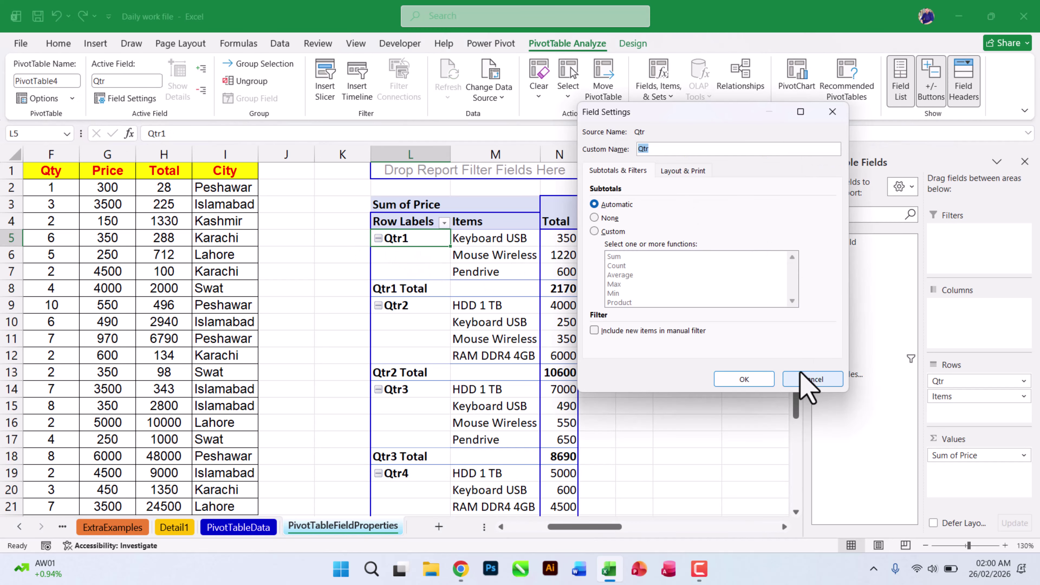
left_click(681, 171)
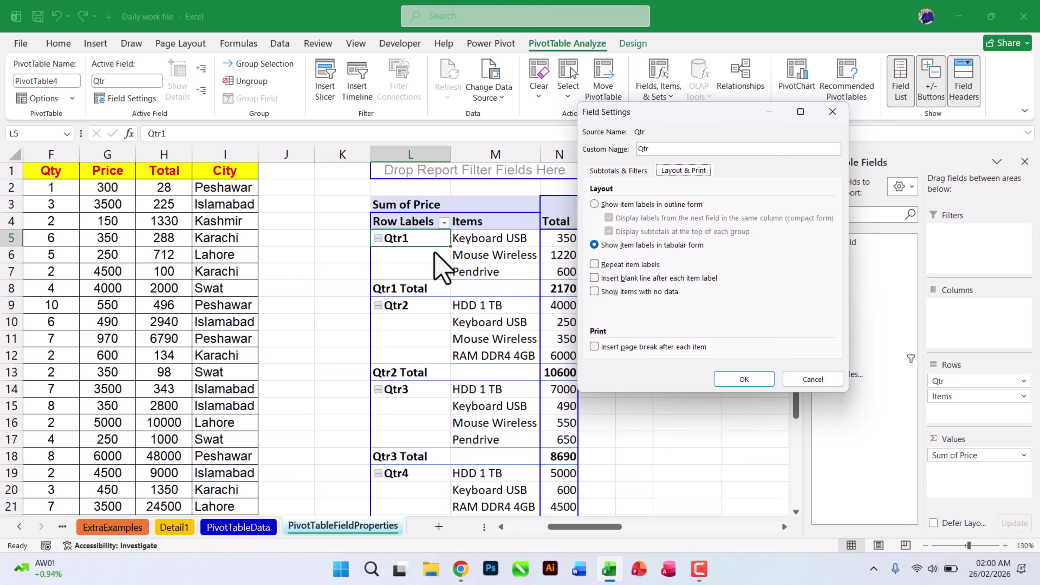
left_click(614, 265)
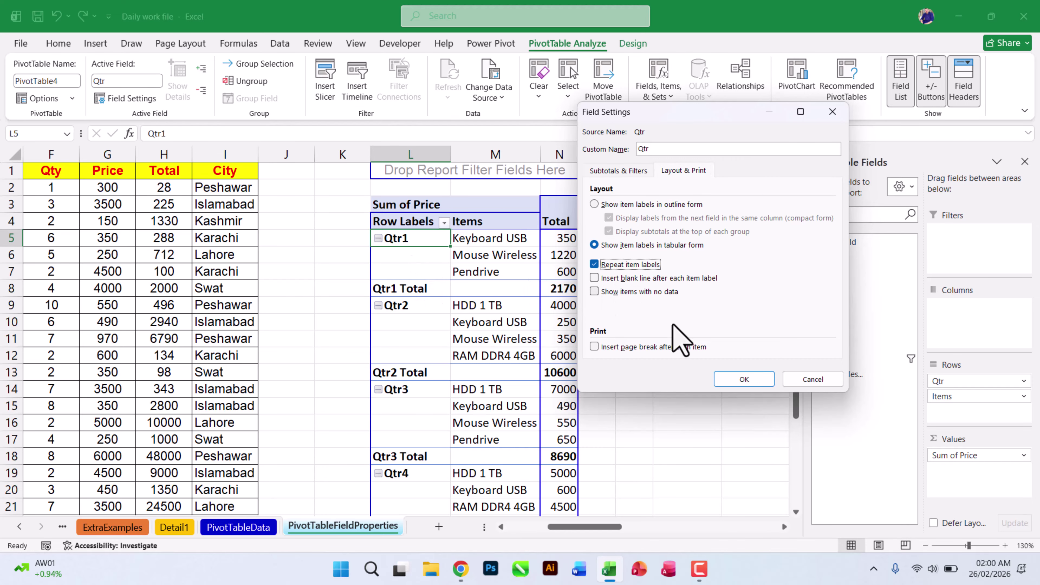
left_click(743, 380)
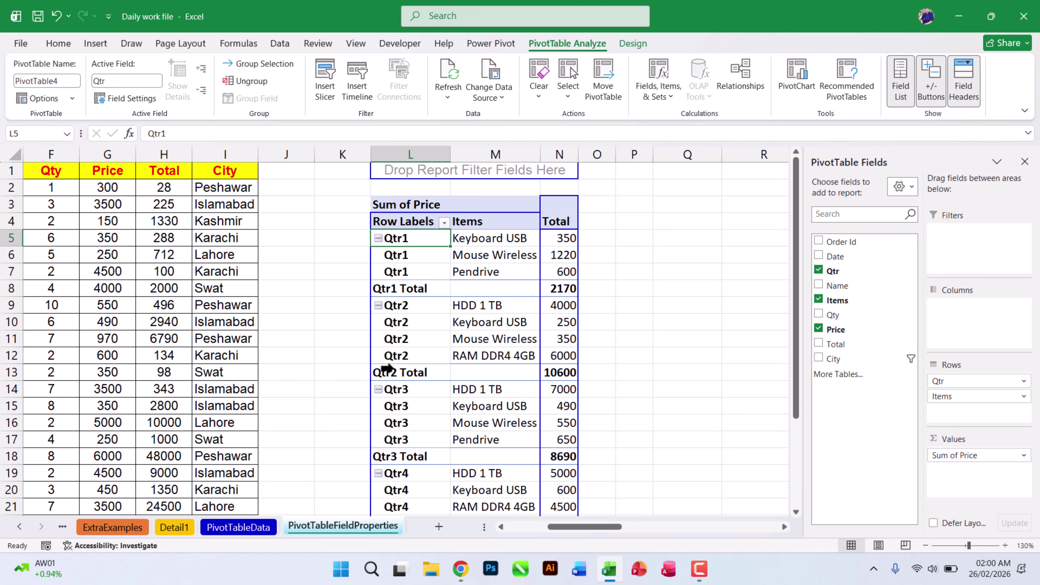
scroll(387, 368, "down", 1)
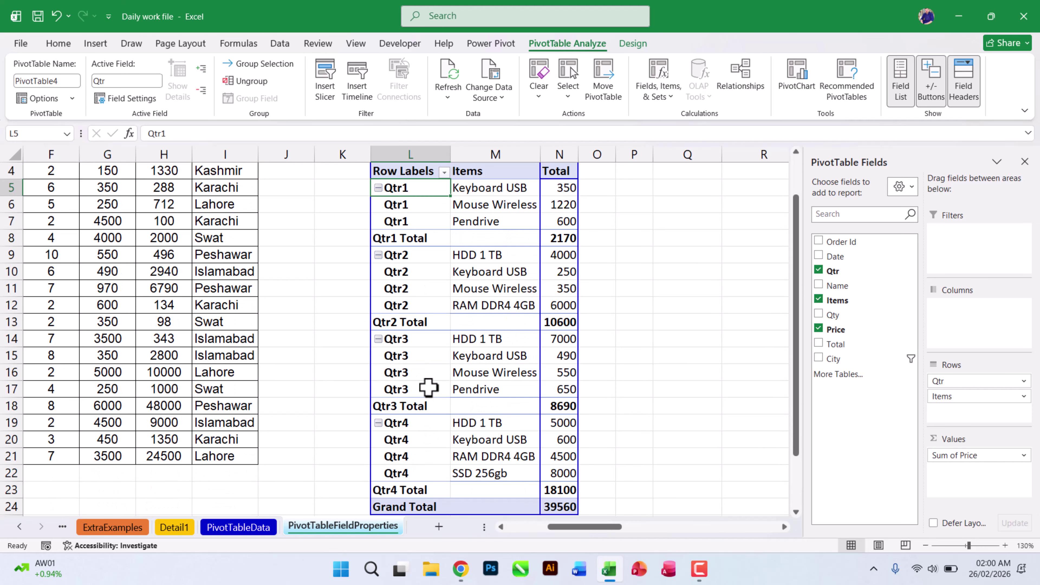
scroll(428, 387, "up", 1)
Insert a blank line after each item label of the Qtr field.
left_click(127, 99)
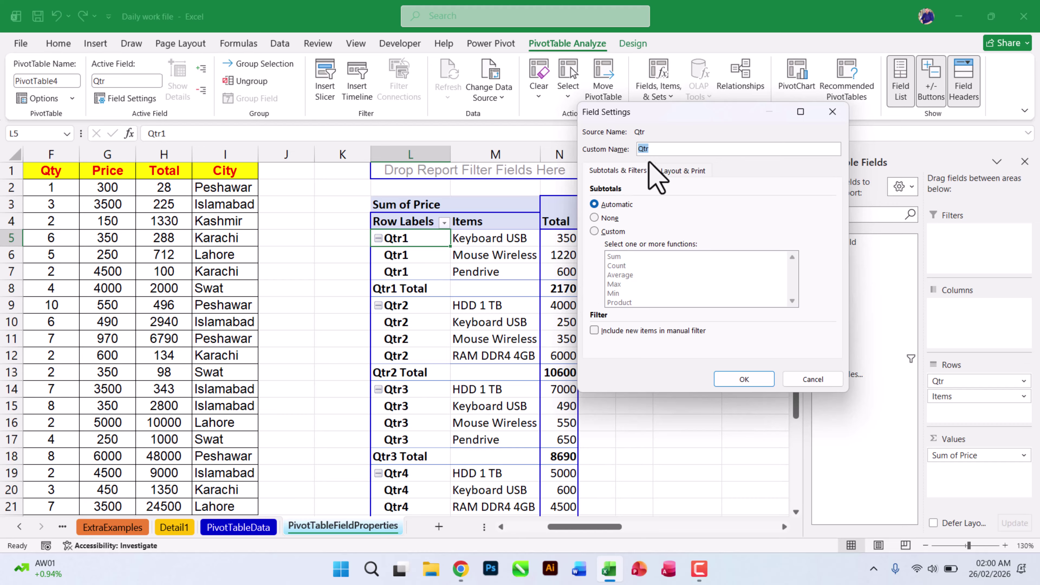
left_click(682, 170)
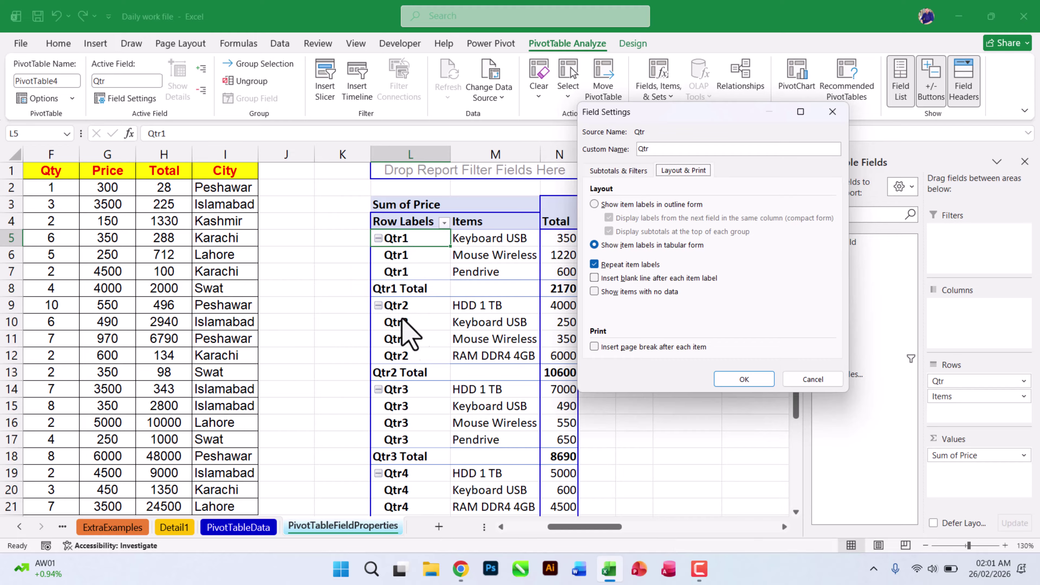
left_click(605, 281)
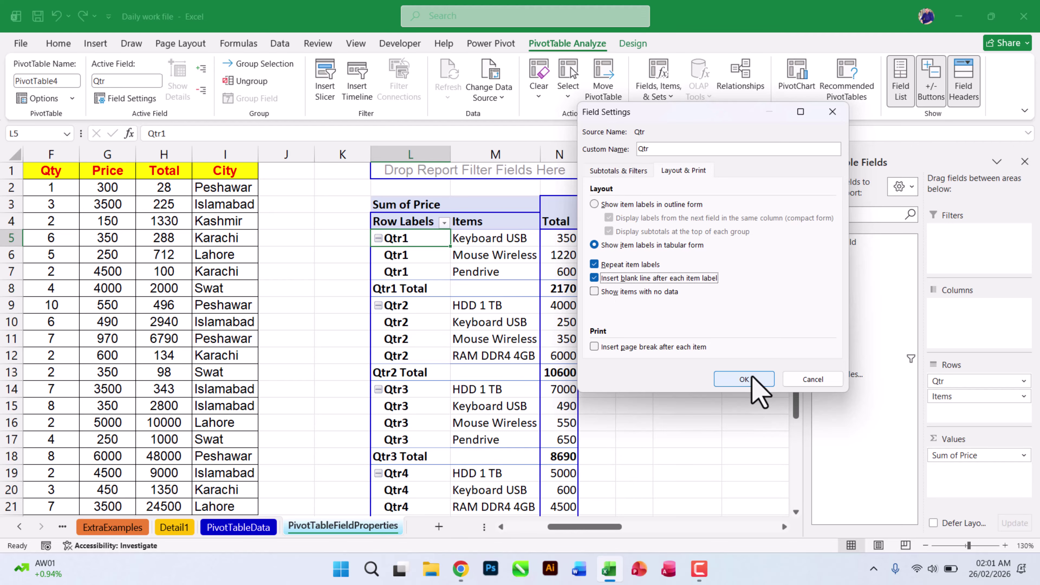
left_click(745, 379)
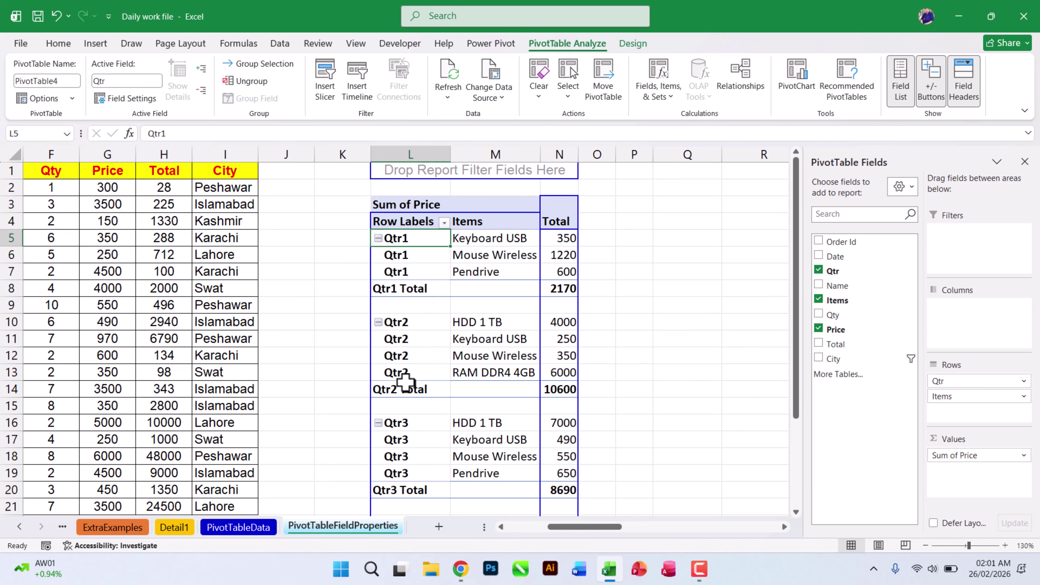
scroll(403, 410, "down", 1)
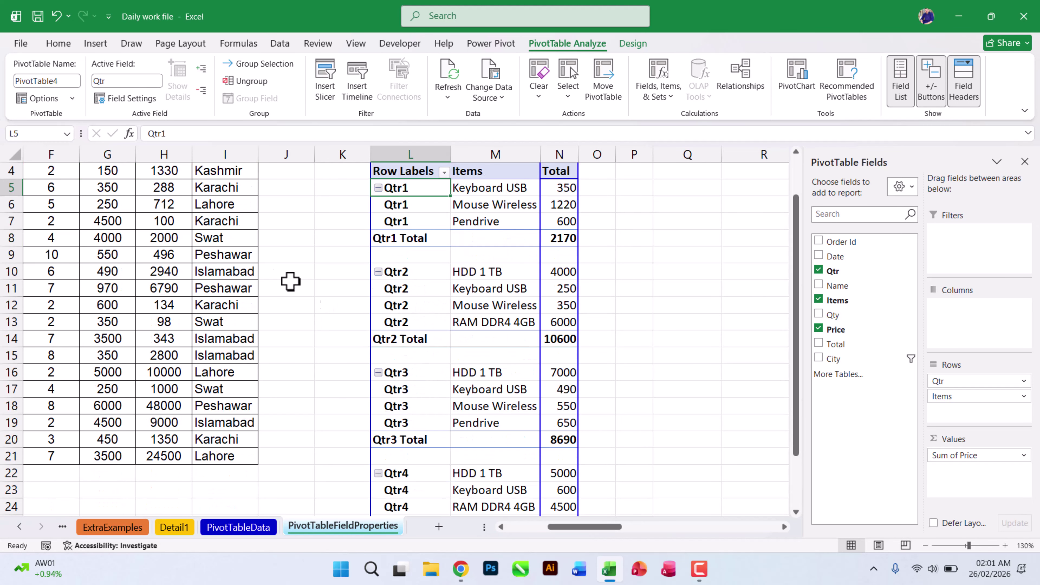
Examine the Qtr field's remaining layout and print options, such as showing items with no data, without changing them.
left_click(126, 98)
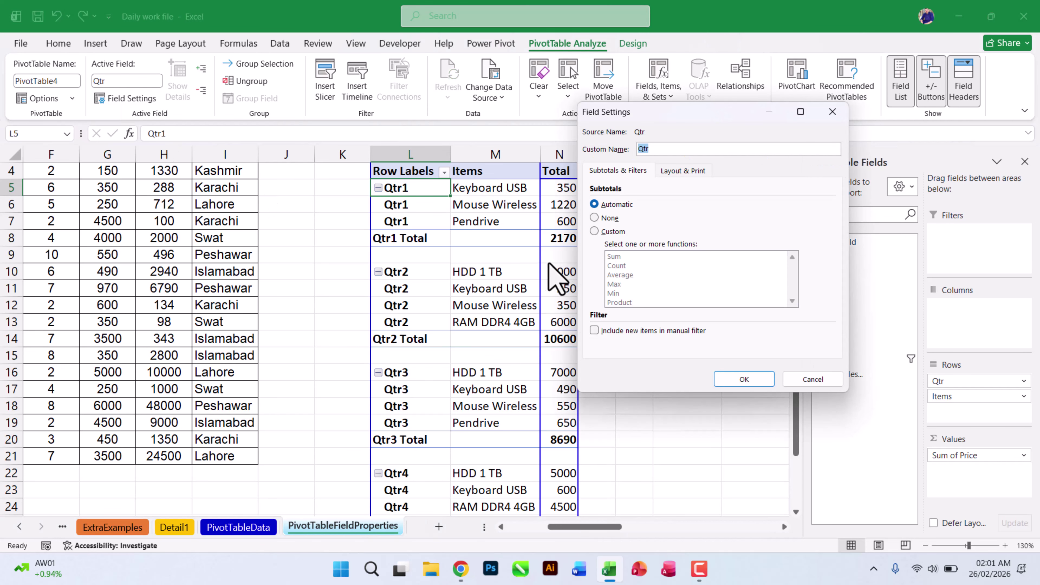
left_click(674, 171)
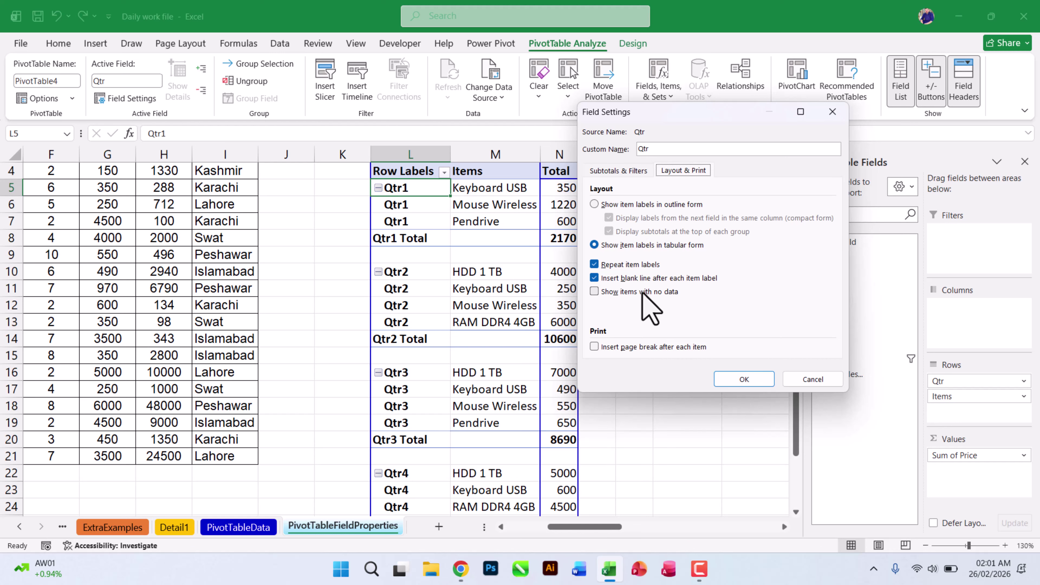
left_click(813, 381)
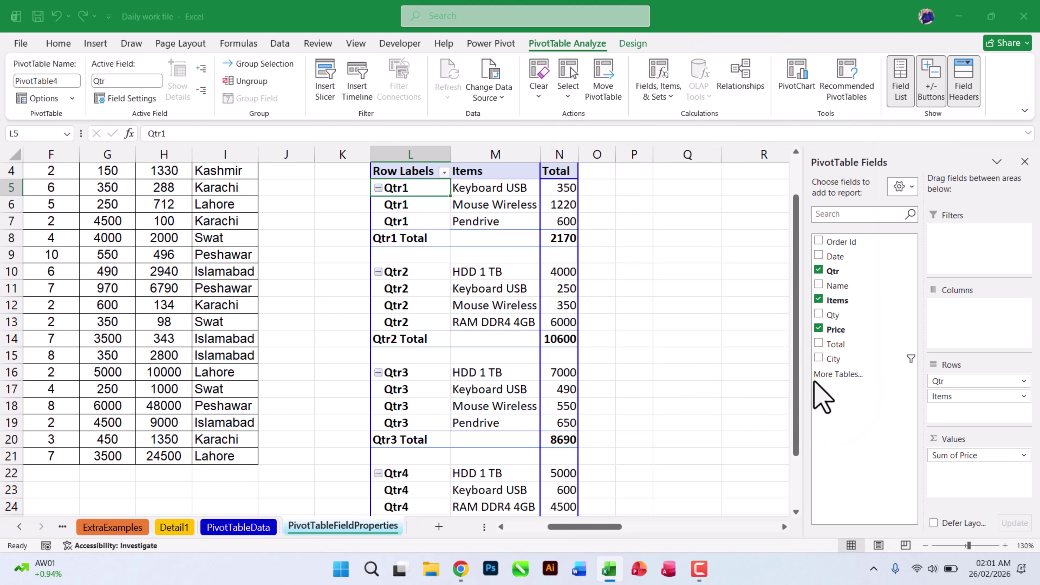
scroll(573, 334, "up", 1)
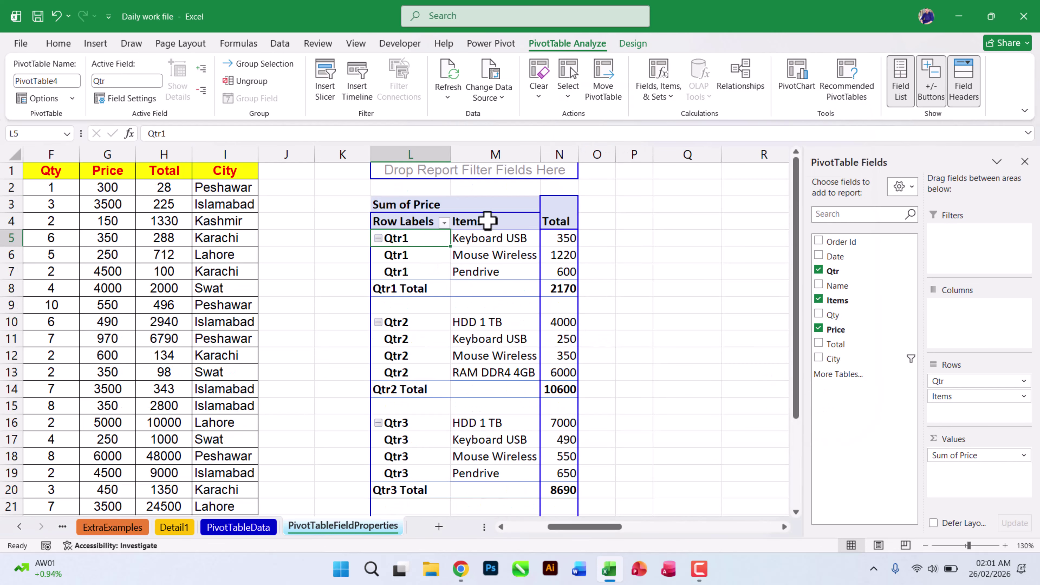
Add the Name field as a report filter and filter the PivotTable to the fifth name in the list.
left_click_drag(852, 287, 979, 236)
left_click(534, 173)
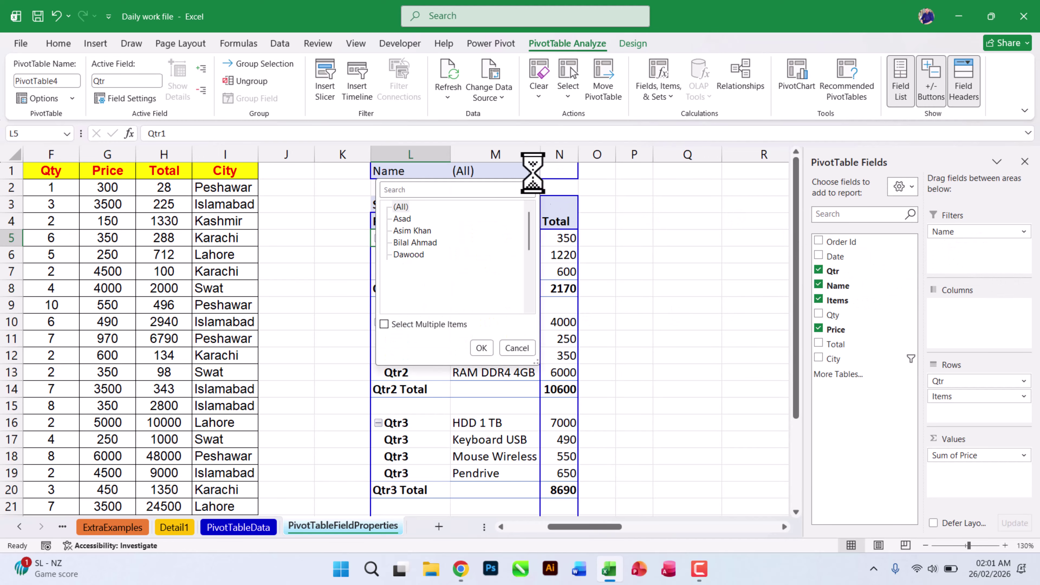
left_click(413, 267)
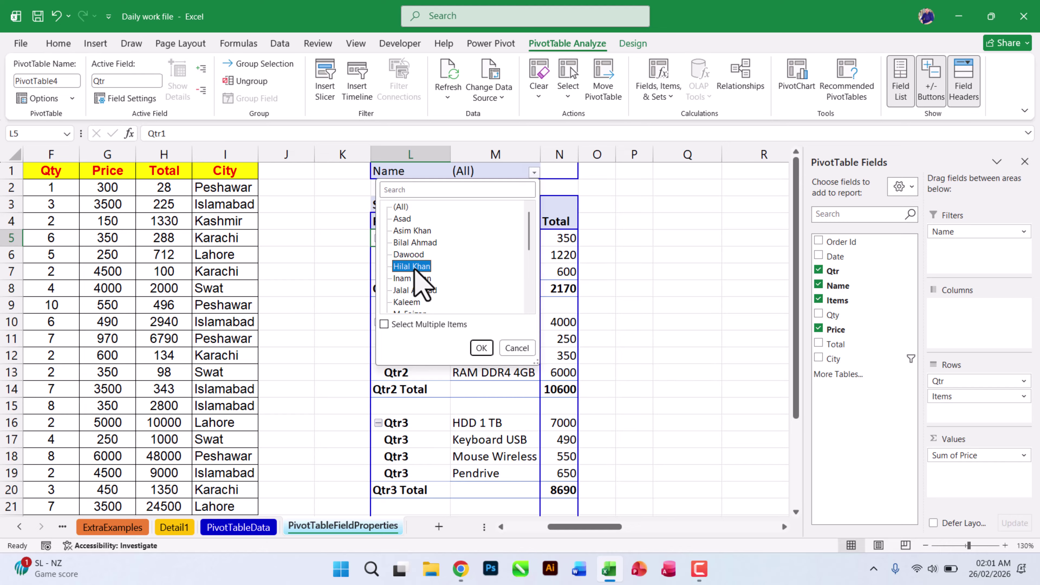
left_click(481, 348)
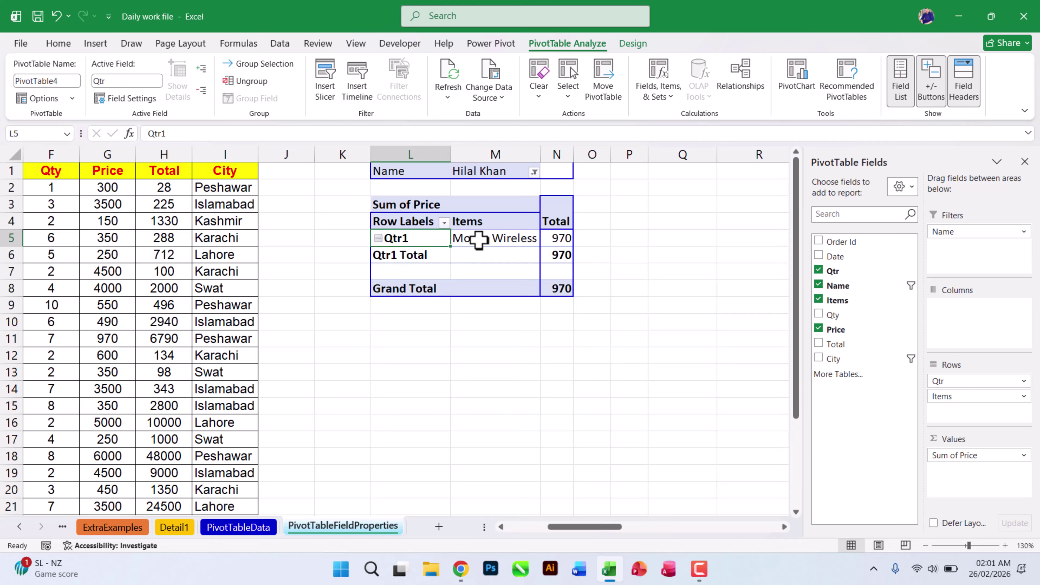
Reset the Name report filter to (All).
mouse_move(544, 238)
left_click(534, 172)
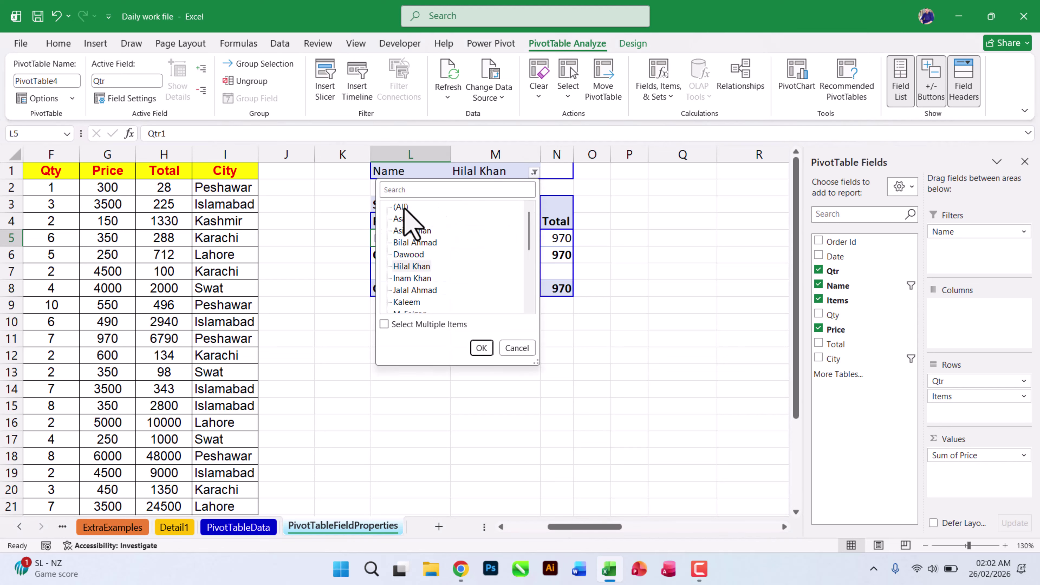
left_click(482, 348)
Turn on showing items with no data in the Qtr field's layout settings.
left_click(493, 256)
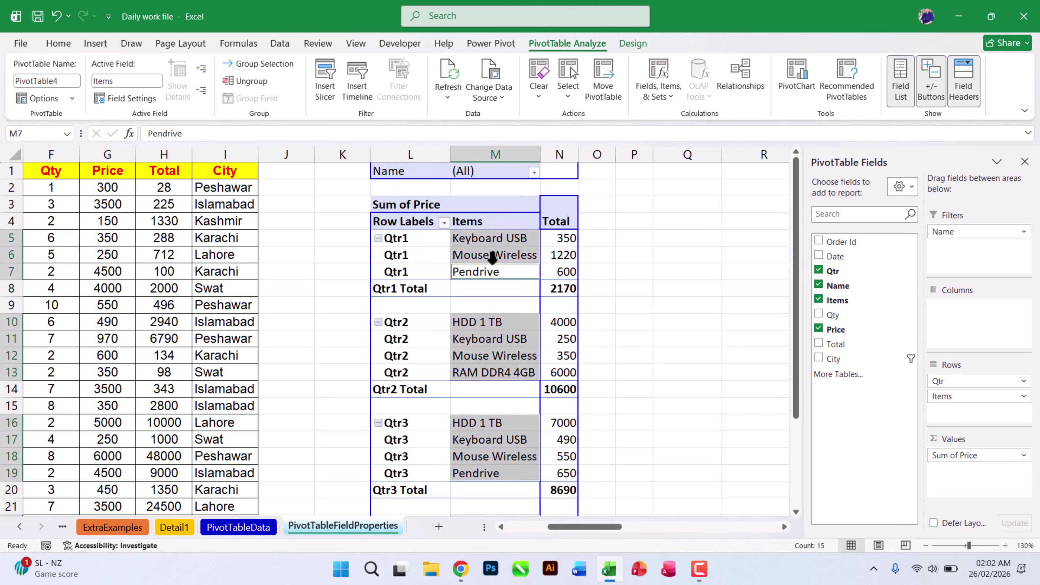
left_click(403, 240)
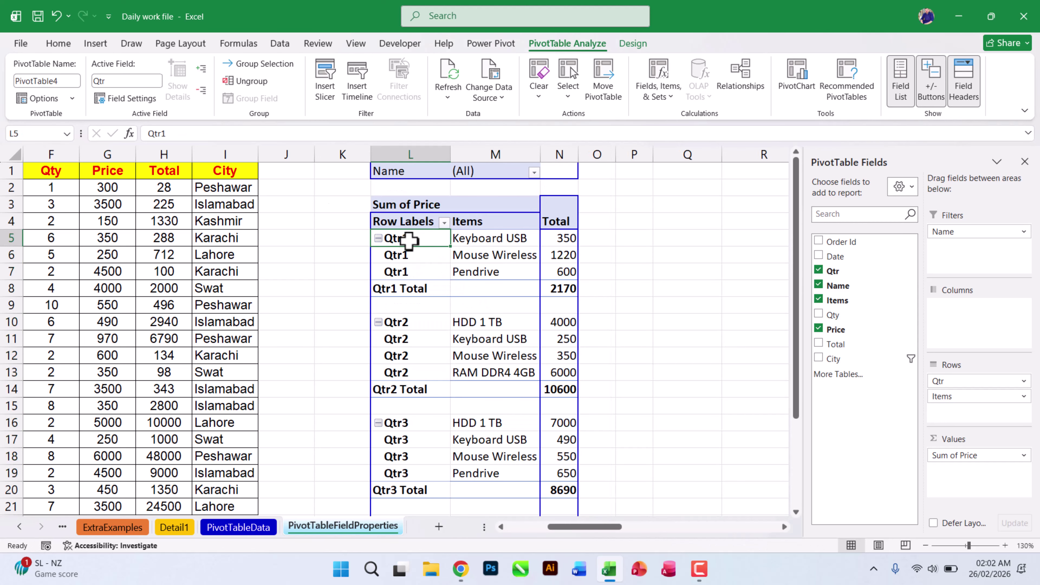
left_click(145, 99)
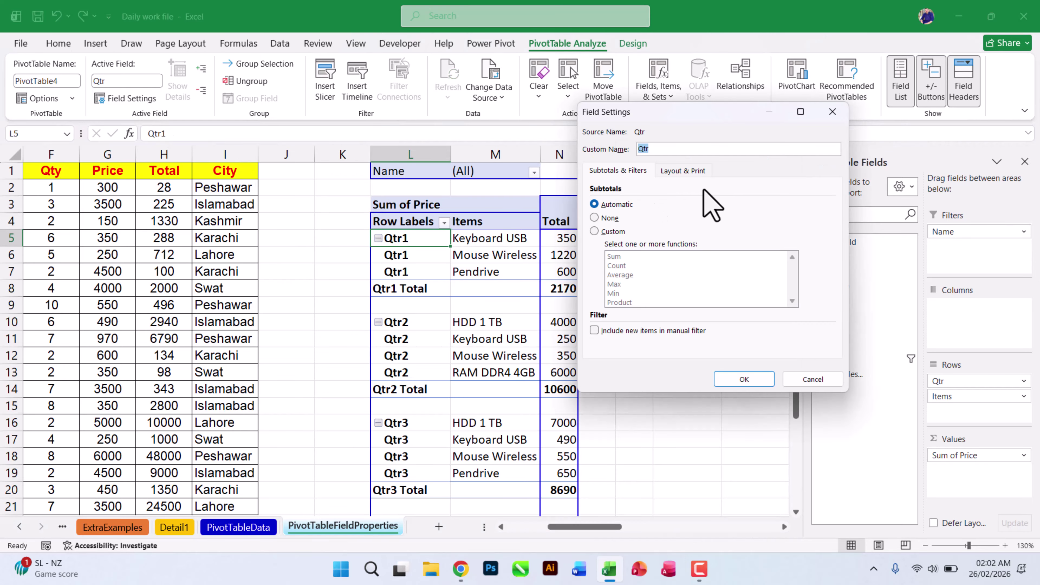
left_click(683, 170)
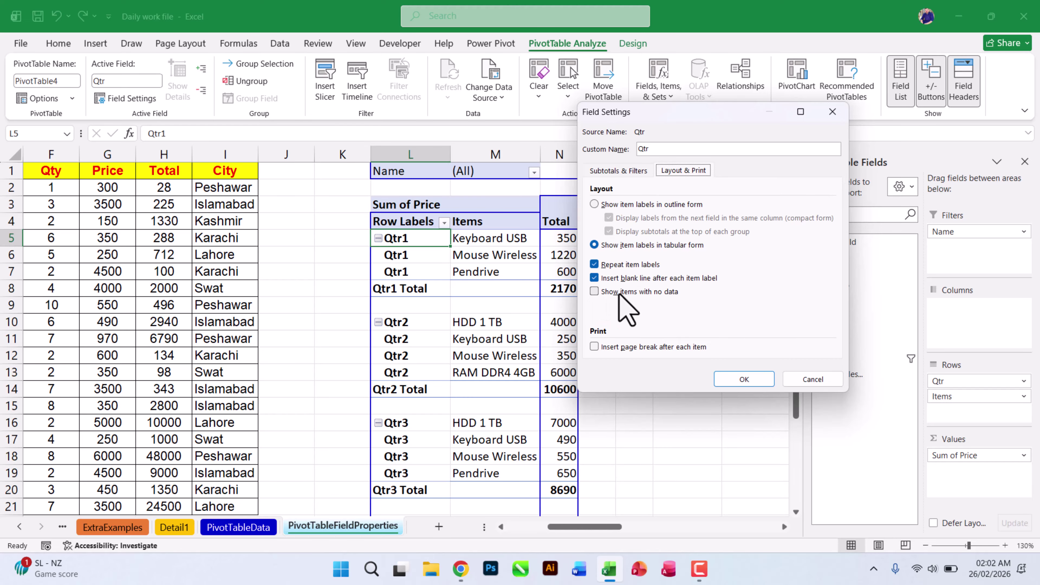
left_click(646, 292)
left_click(750, 379)
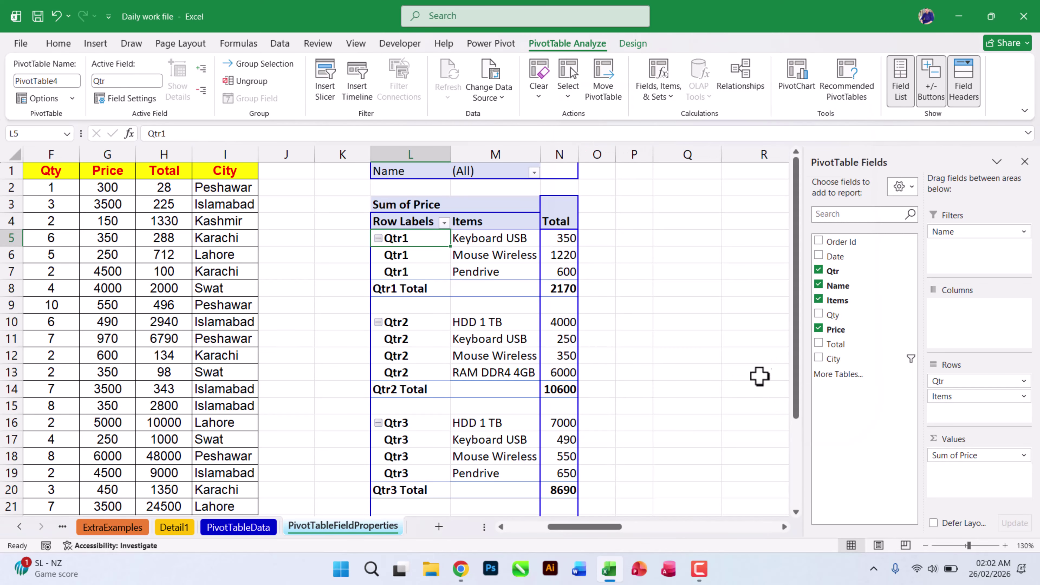
Filter the PivotTable to the sixth name in the Name list and check the items under every quarter.
left_click(534, 172)
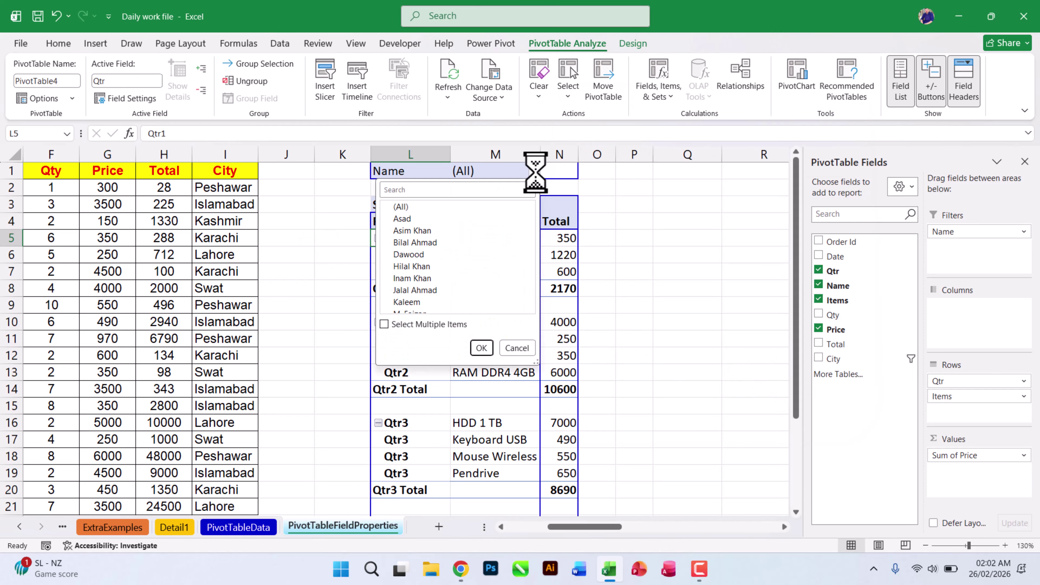
left_click(413, 278)
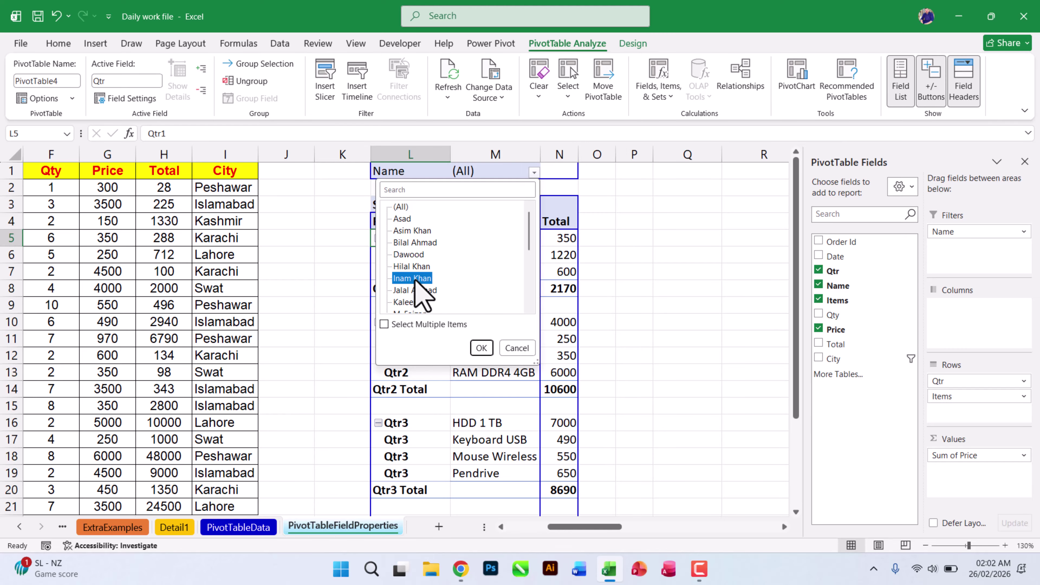
left_click(481, 348)
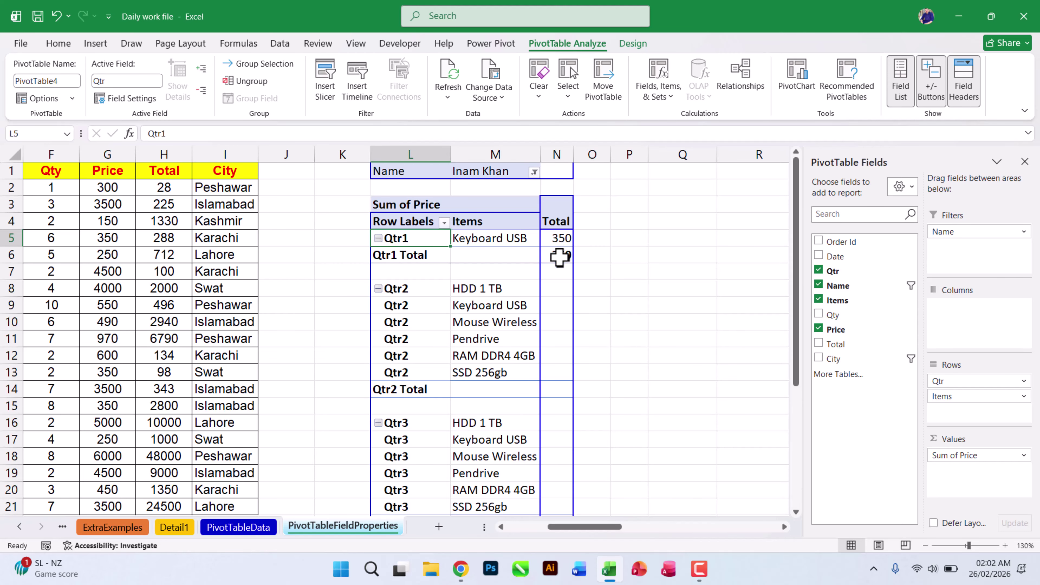
scroll(560, 258, "down", 3)
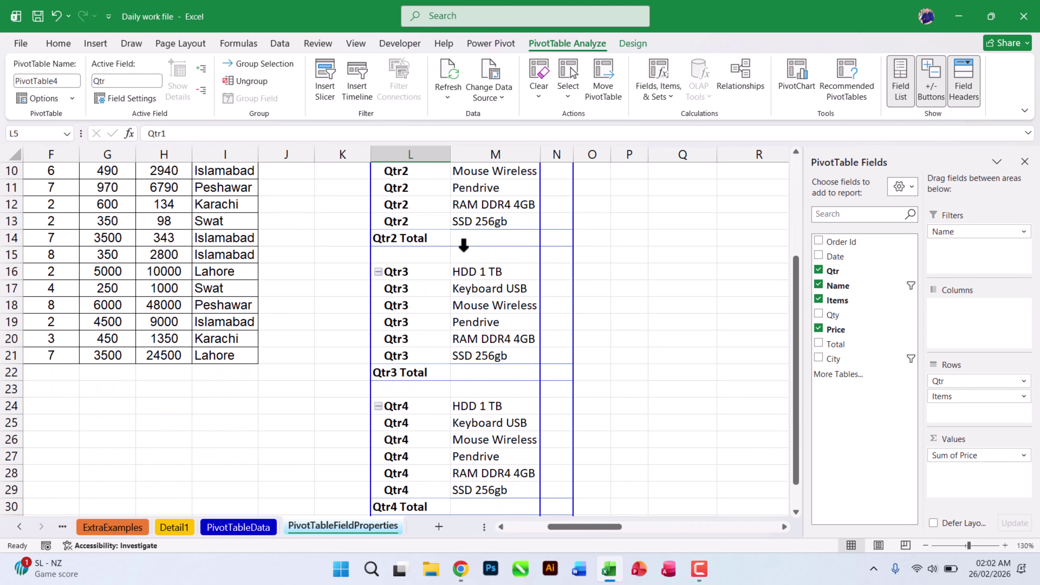
scroll(483, 295, "down", 2)
scroll(574, 438, "up", 5)
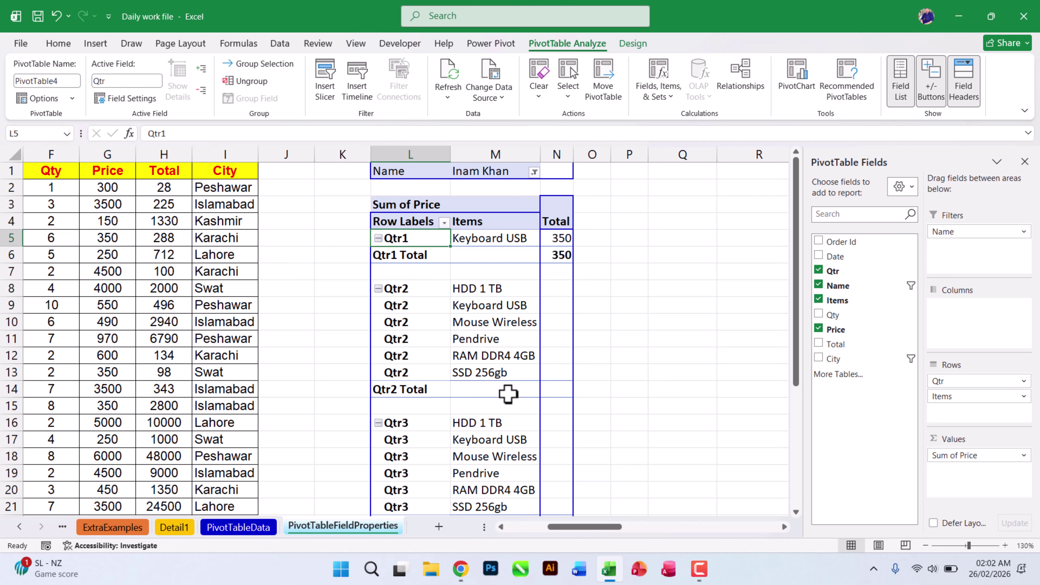
Filter the PivotTable to the eighth name in the Name list and check all quarters down to the grand total.
left_click(535, 172)
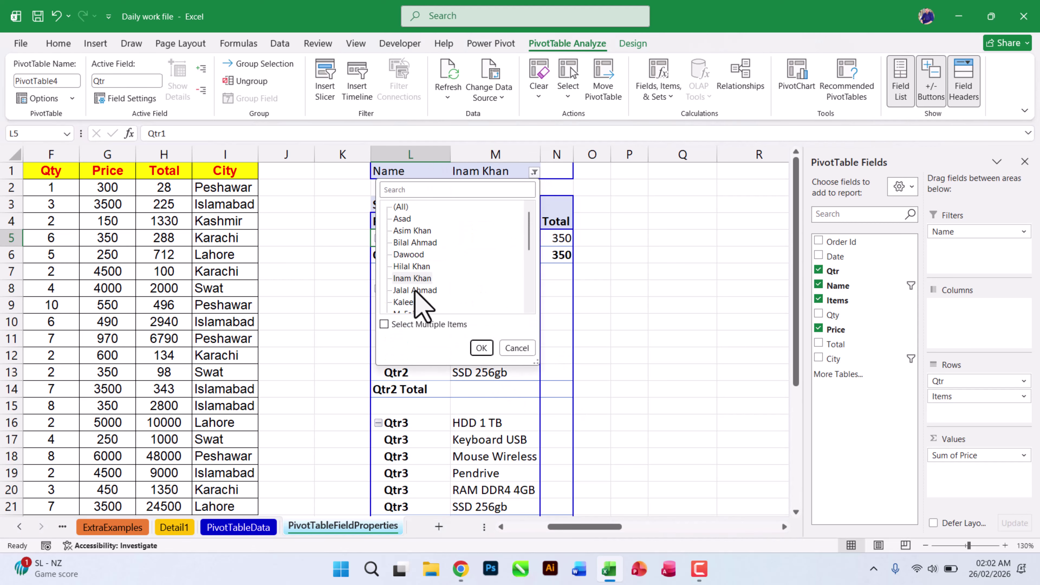
left_click(407, 302)
left_click(482, 348)
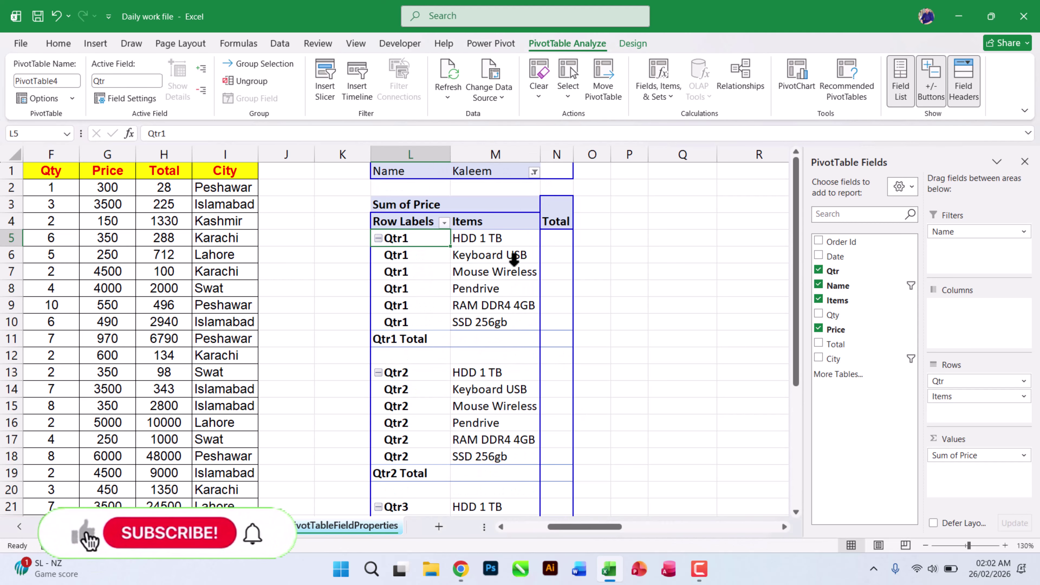
scroll(443, 290, "down", 5)
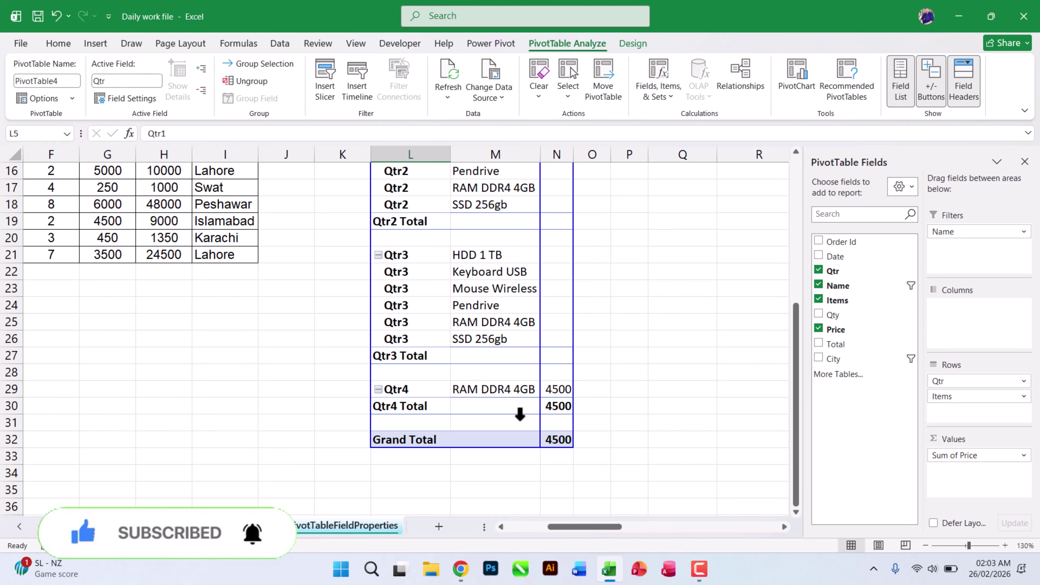
scroll(557, 366, "up", 4)
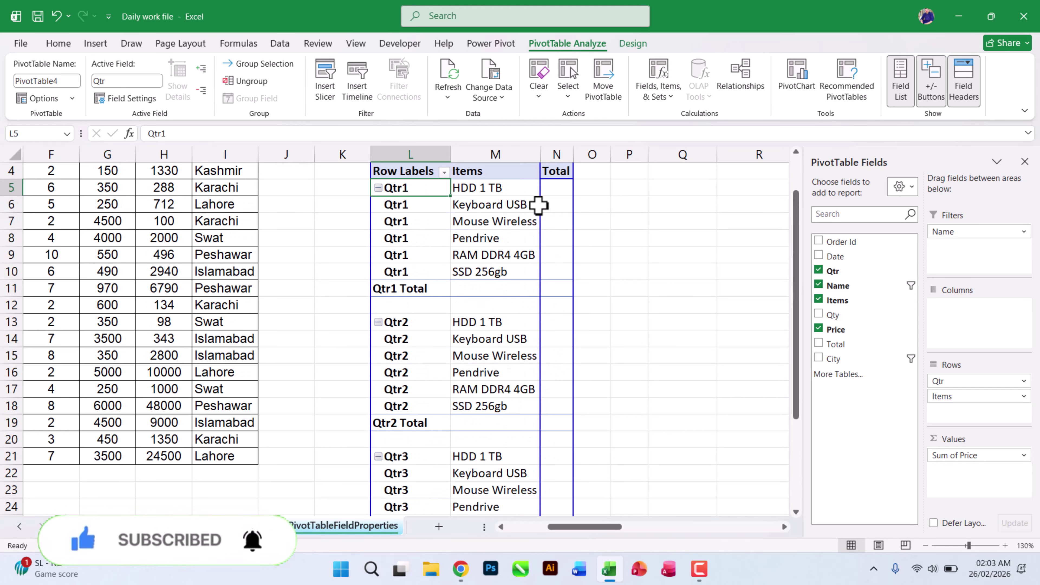
scroll(522, 274, "up", 1)
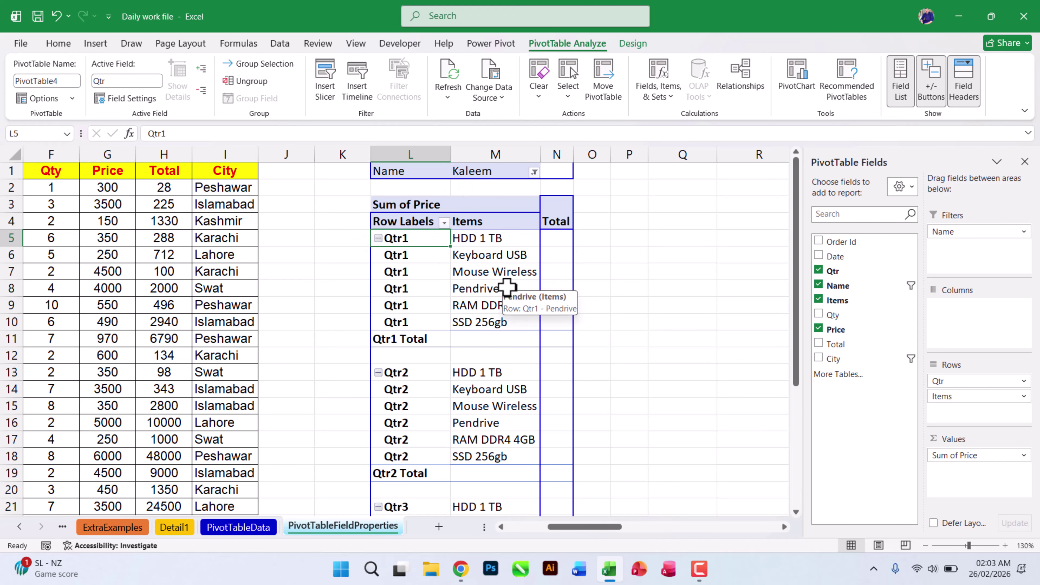
Bring the source data into view and review the Qtr field's page break print option, leaving the settings as they are.
left_click_drag(592, 528, 553, 529)
left_click(119, 99)
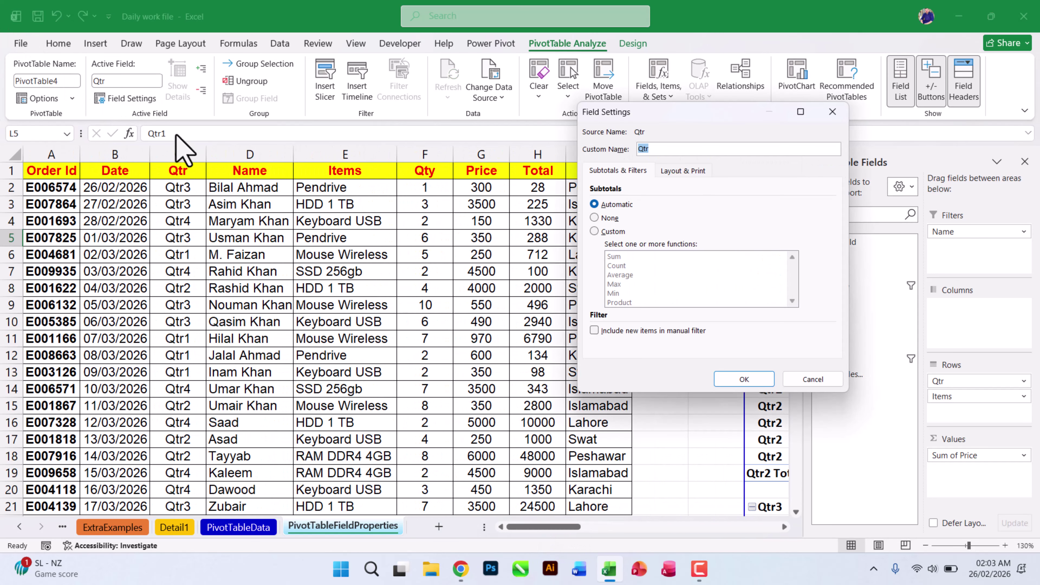
left_click(686, 172)
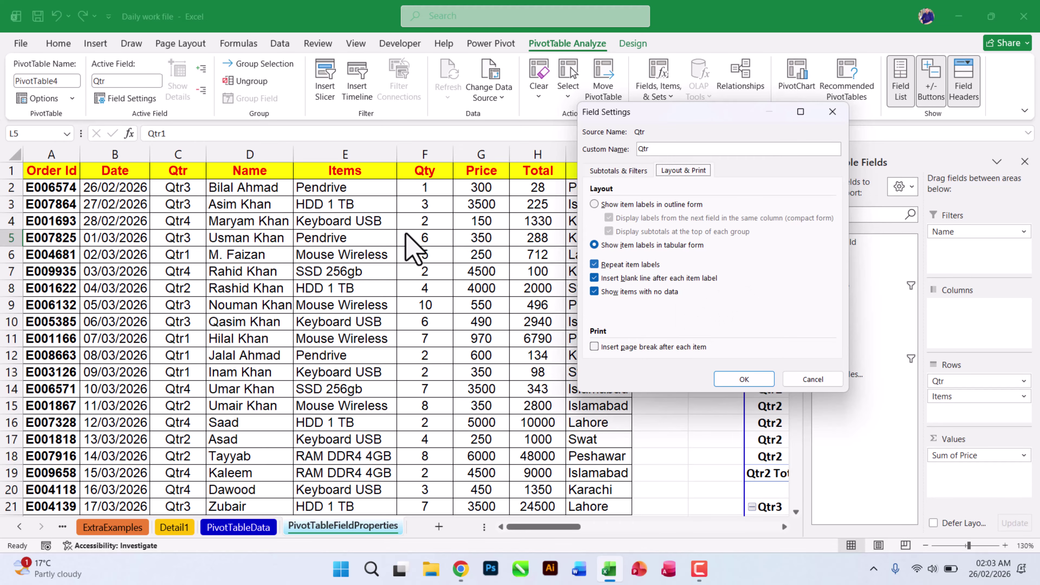
left_click(812, 379)
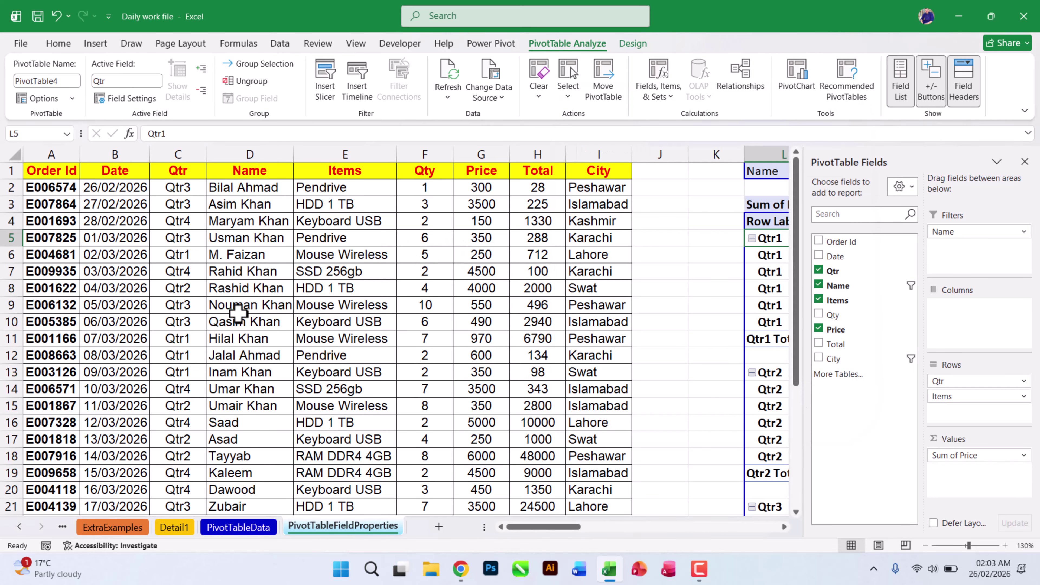
Insert a new PivotTable from the source data range on a new worksheet.
left_click(136, 241)
left_click(95, 44)
left_click(47, 95)
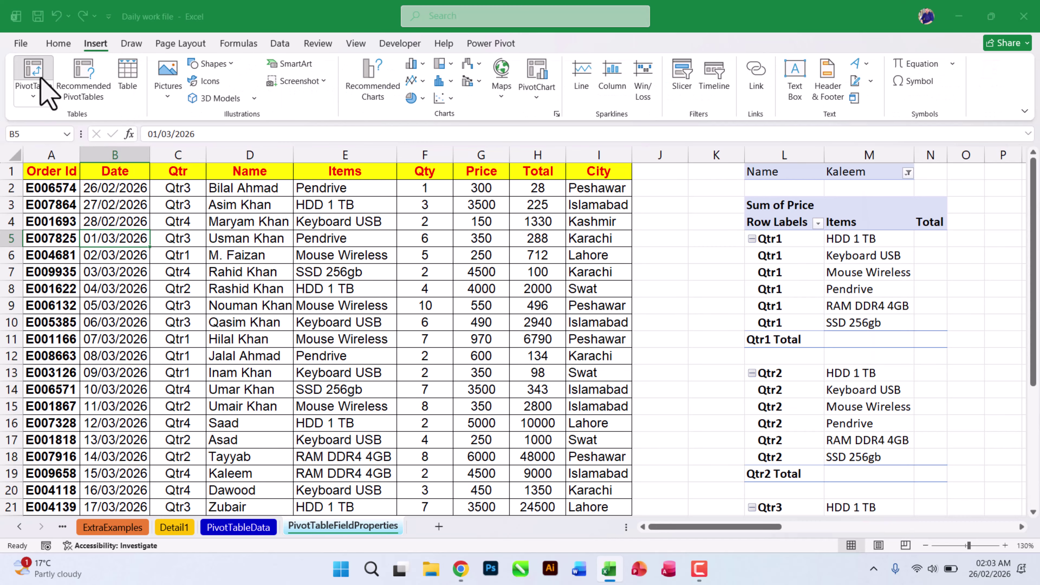
left_click(764, 349)
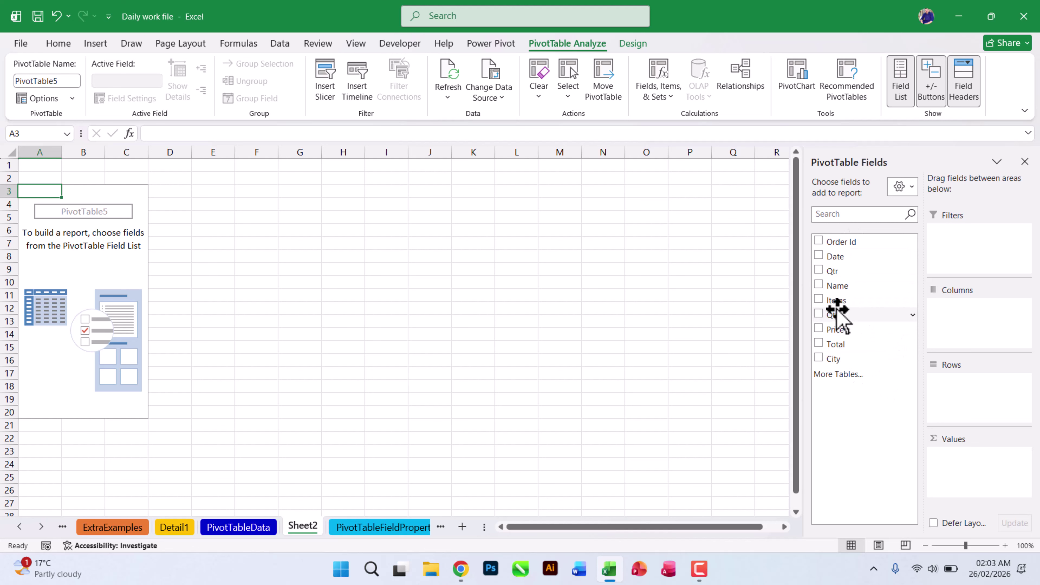
Build the new PivotTable with Qtr and Items as rows and Total as values.
left_click_drag(838, 272, 960, 374)
left_click_drag(838, 300, 952, 400)
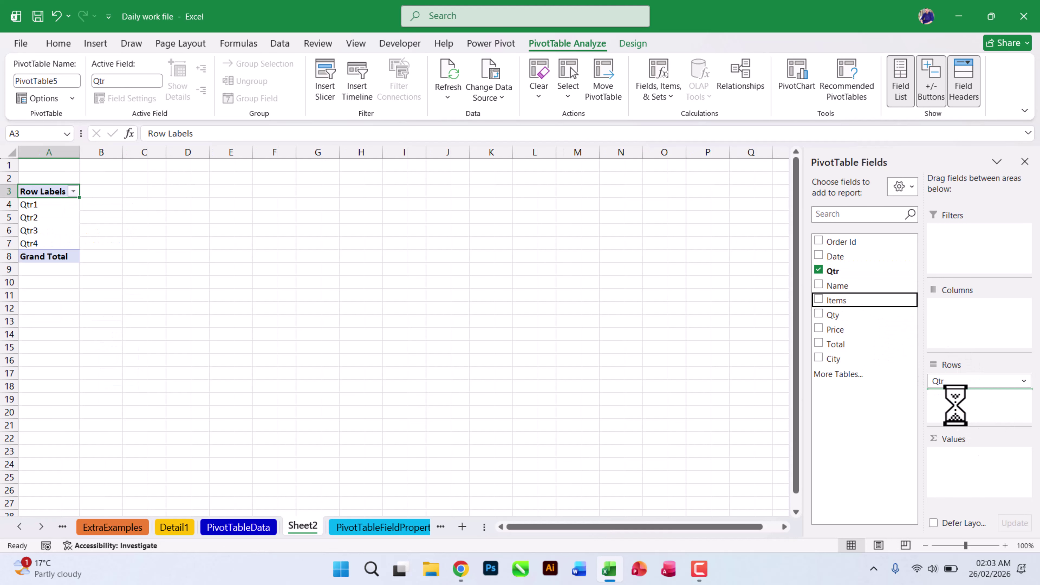
left_click_drag(838, 343, 966, 457)
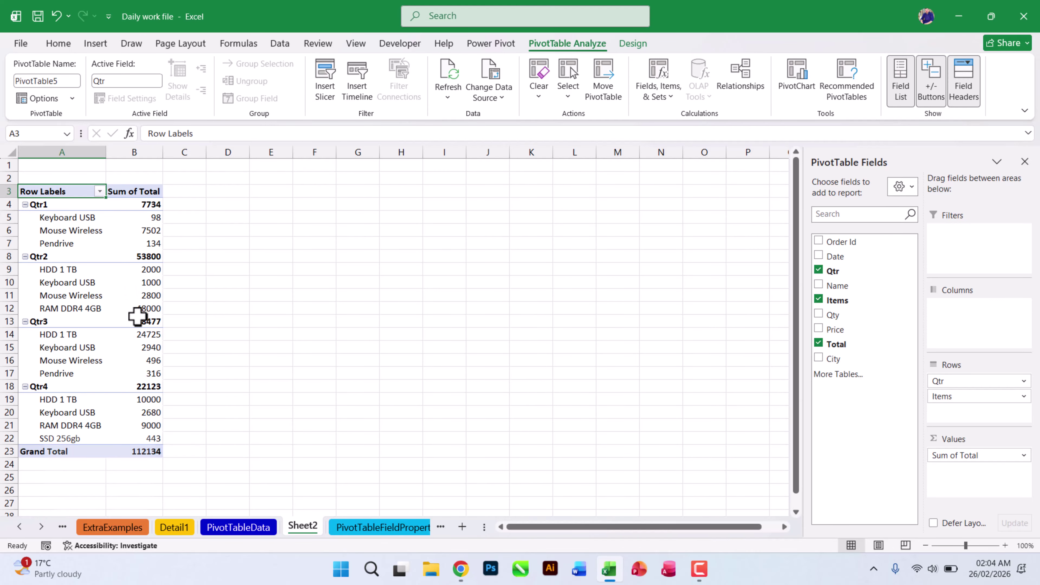
Examine the new PivotTable's print preview at a larger zoom and return to the worksheet.
key("ctrl+p")
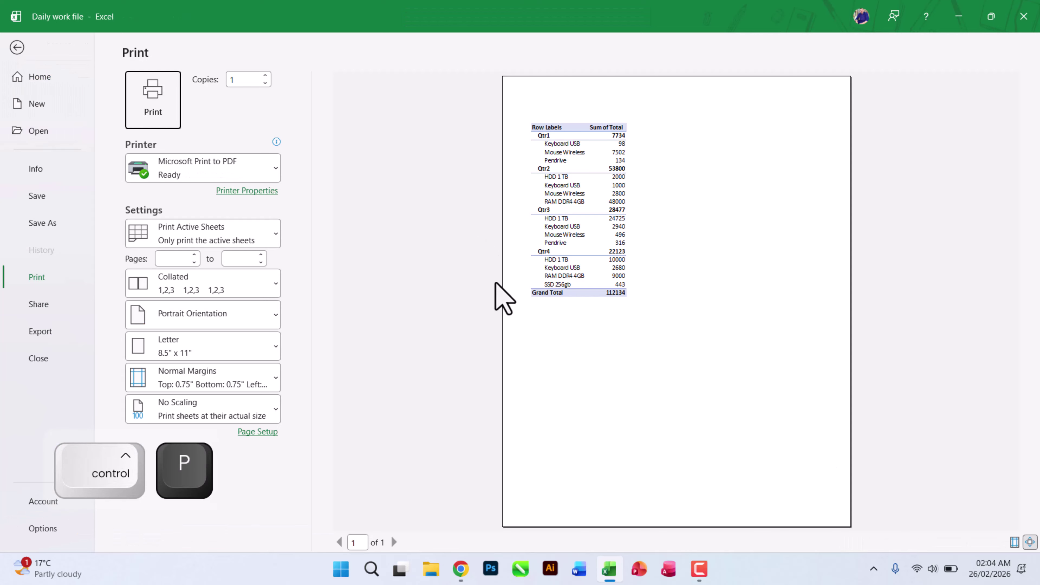
left_click(1030, 542)
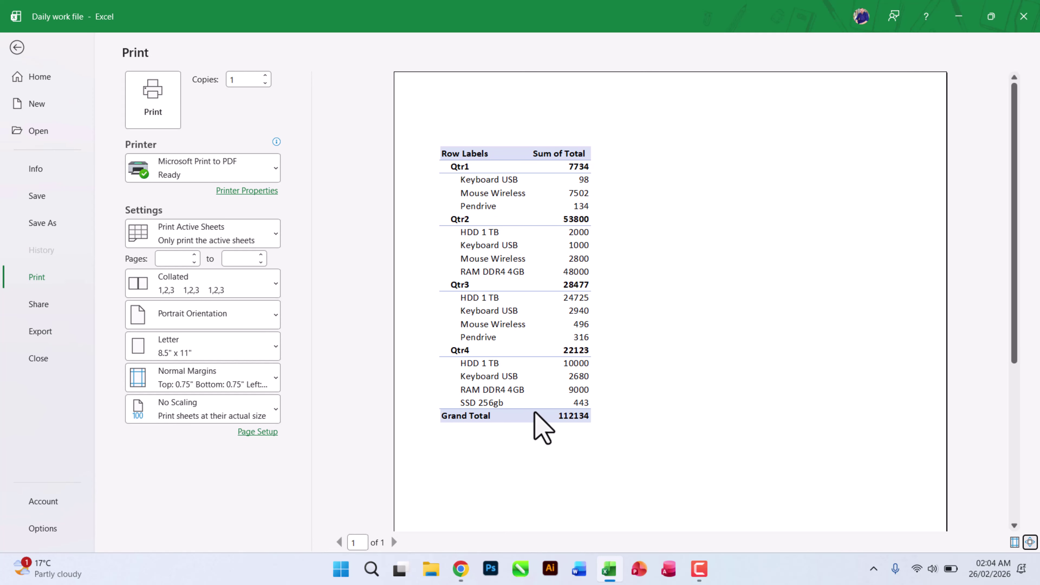
key("Escape")
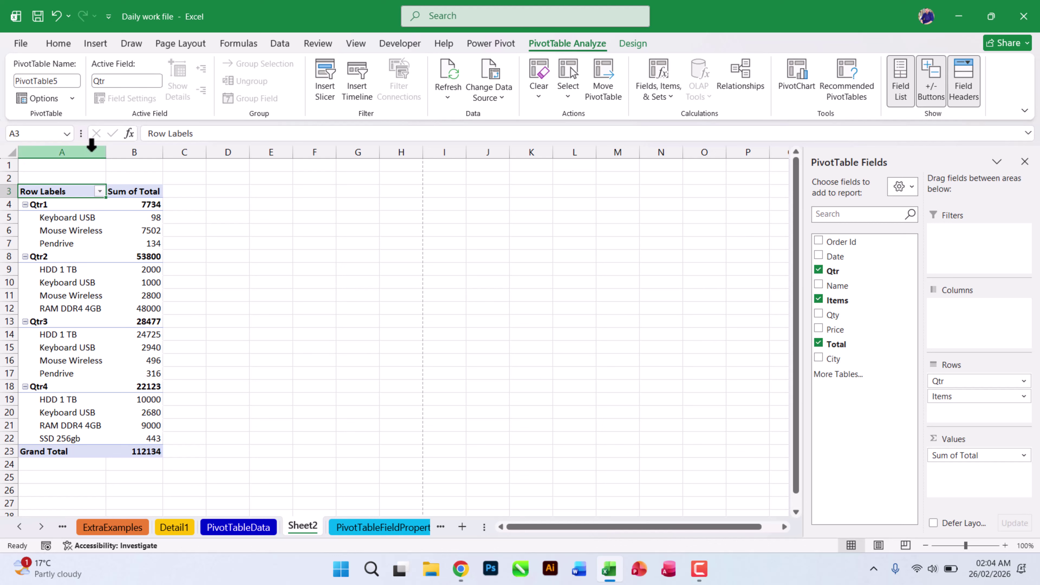
Insert a page break after each item of the Qtr field and open the print preview.
left_click(81, 211)
left_click(80, 204)
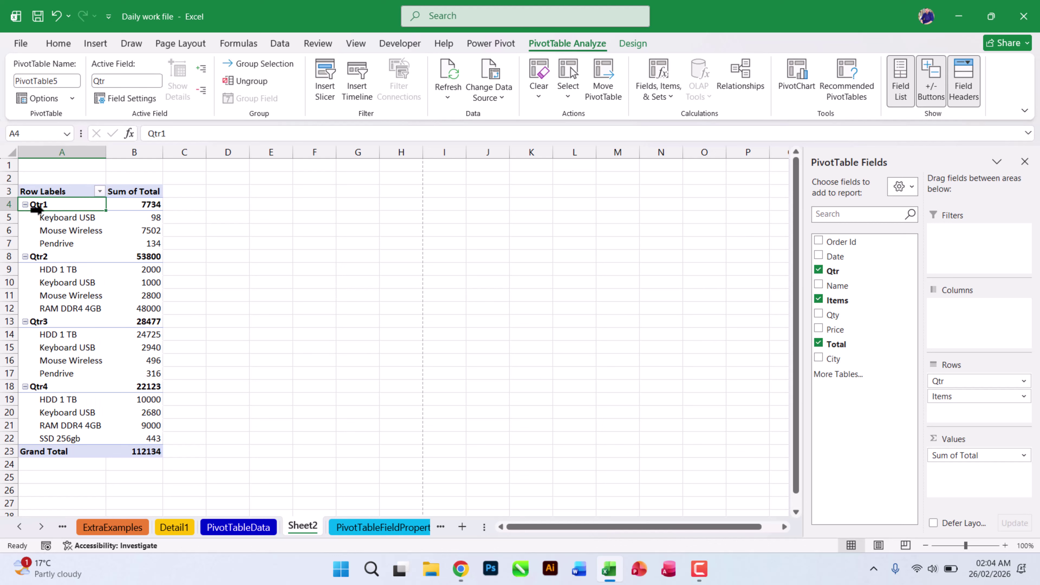
left_click(123, 99)
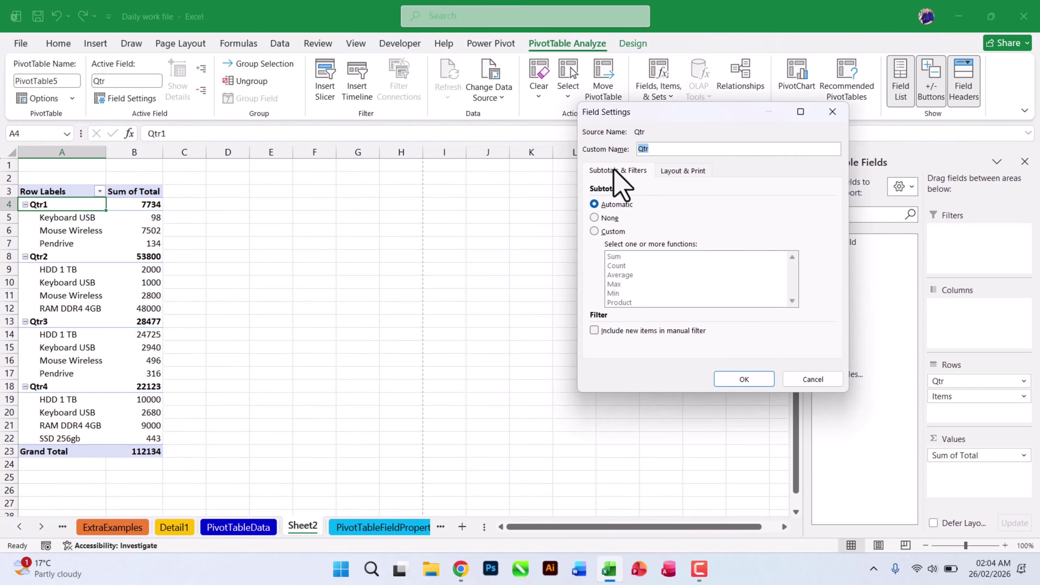
left_click(692, 169)
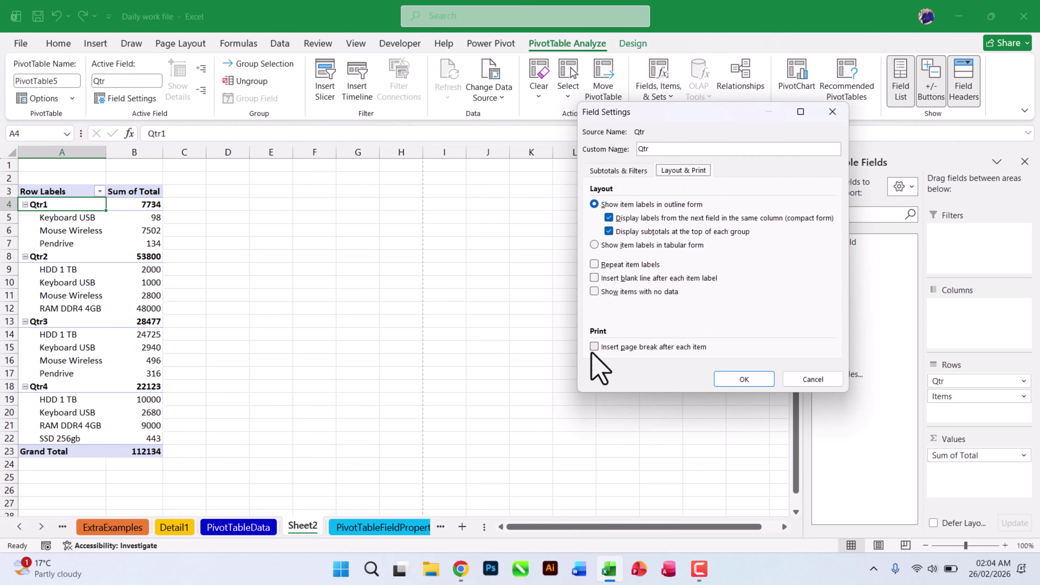
left_click(620, 348)
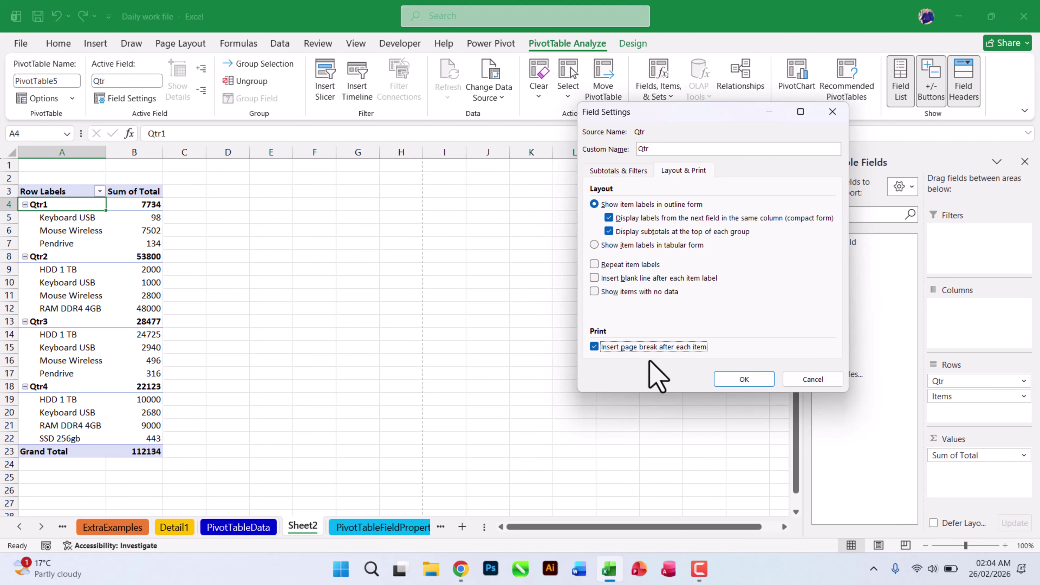
left_click(733, 385)
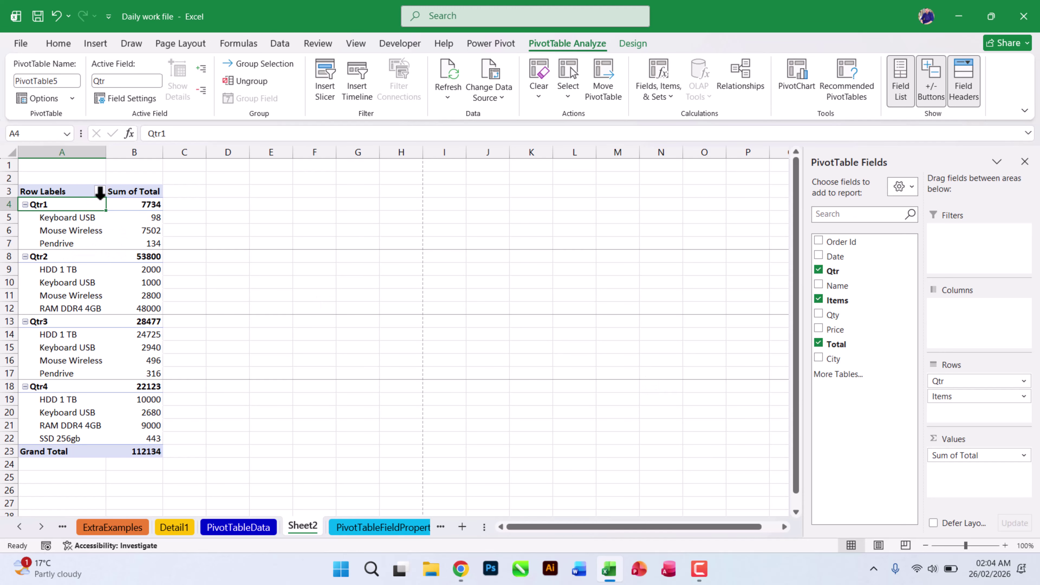
key("ctrl+p")
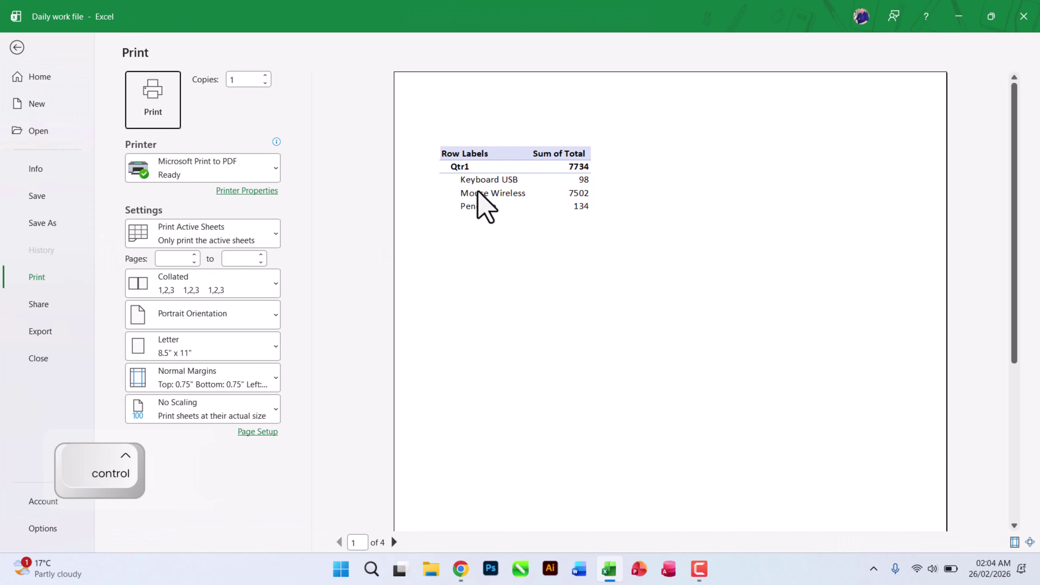
Page through the print preview to the Qtr4 page and return to the worksheet.
left_click(394, 542)
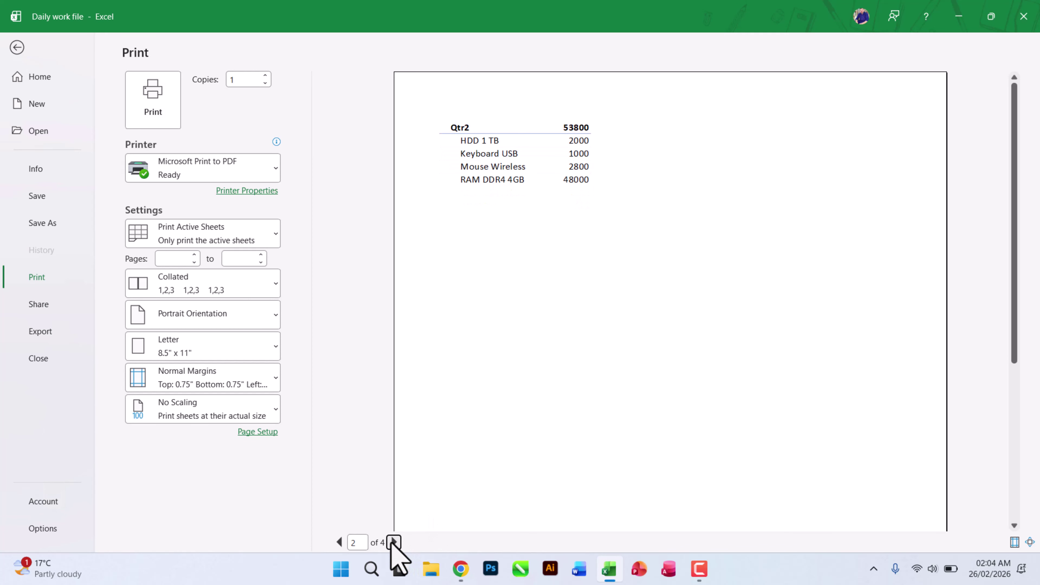
left_click(394, 542)
left_click(394, 542)
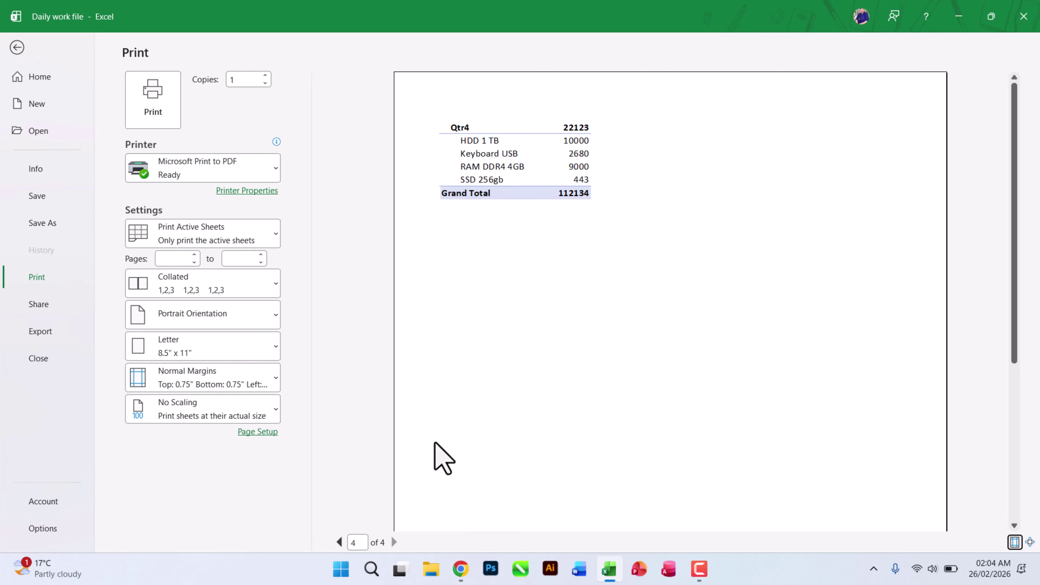
key("Escape")
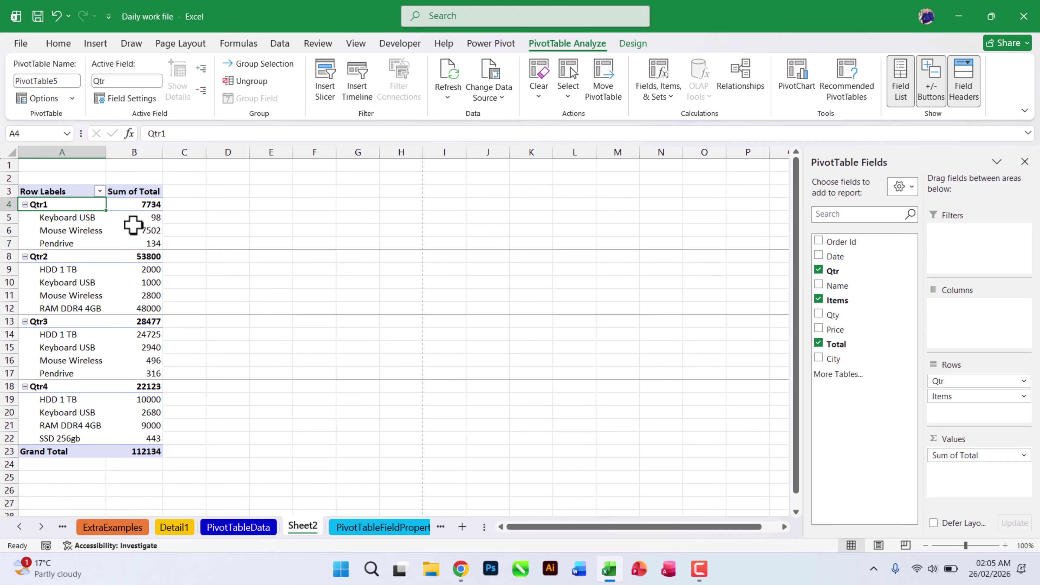
Compare the active field of the Qtr1 label with that of its total, and view the Qtr field settings without changing them.
left_click(130, 205)
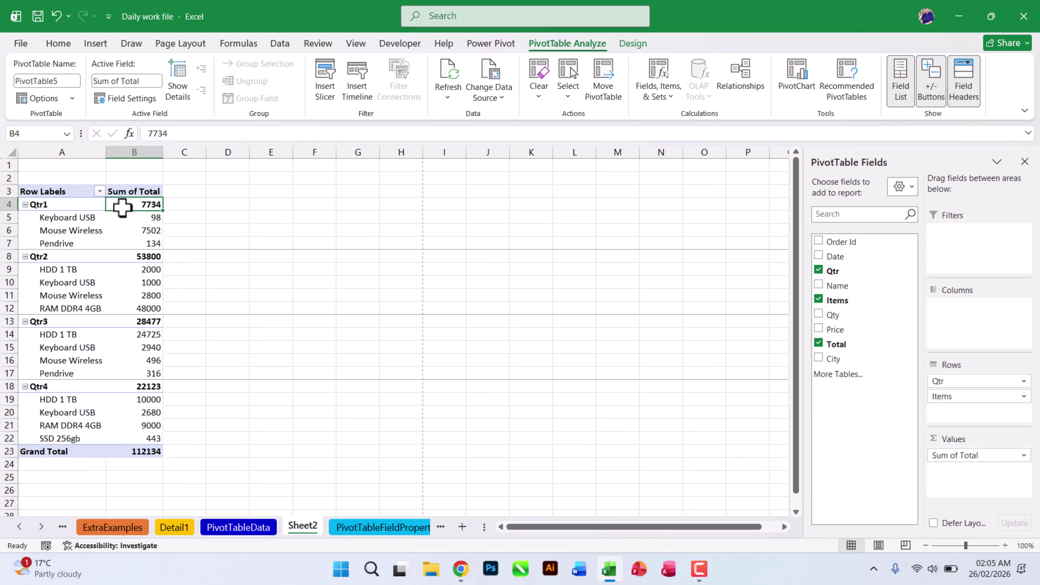
left_click(56, 207)
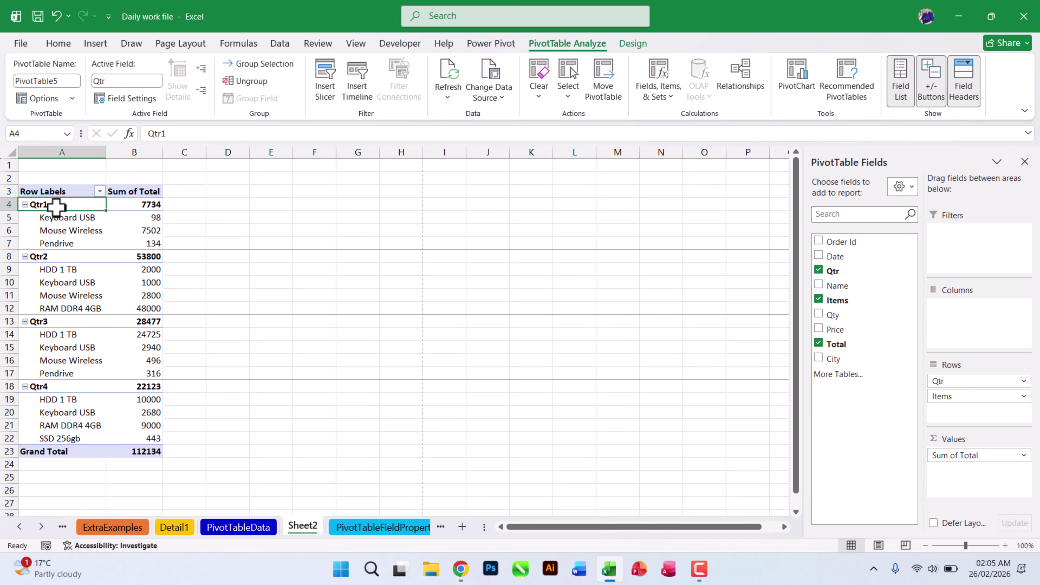
left_click(134, 207)
left_click(52, 207)
left_click(131, 99)
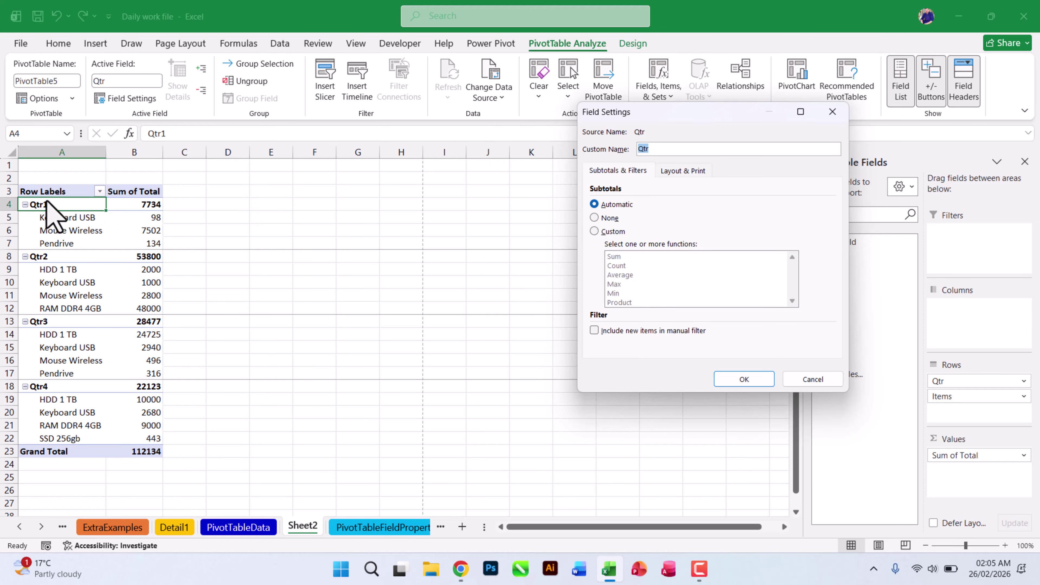
left_click(813, 380)
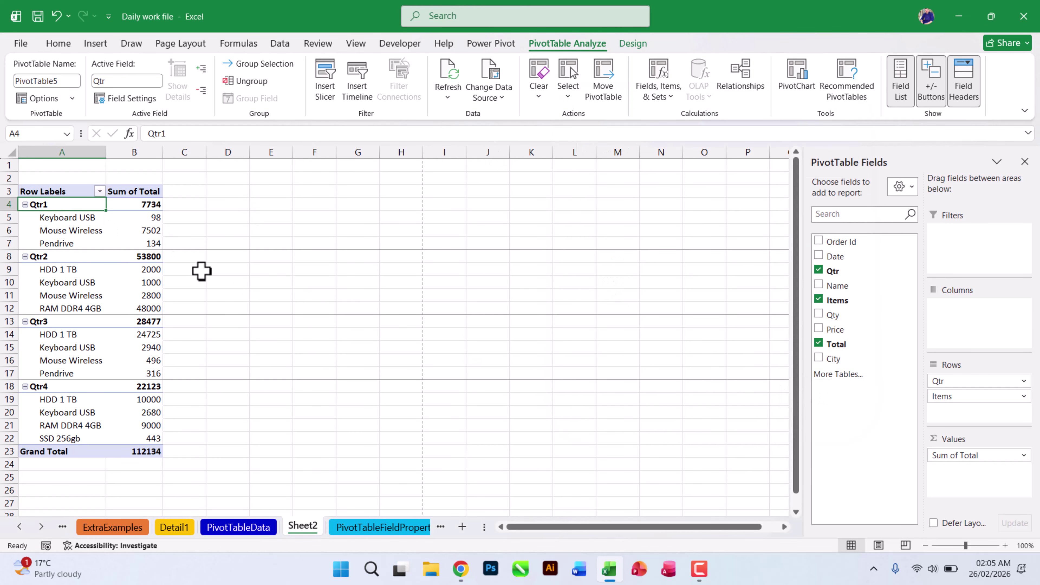
View the value field settings of Sum of Total and dismiss them without changes.
left_click(141, 205)
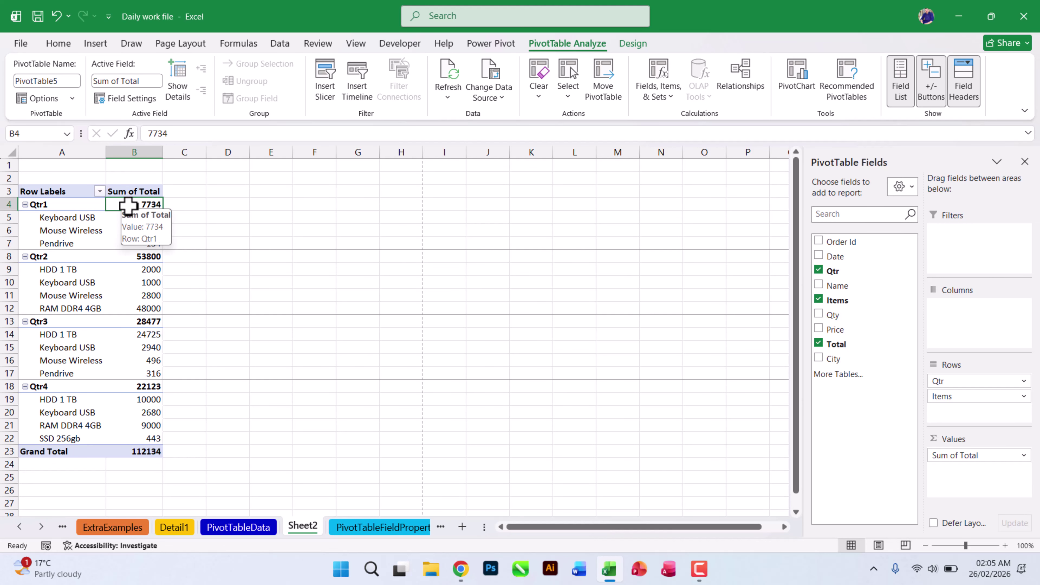
left_click(123, 99)
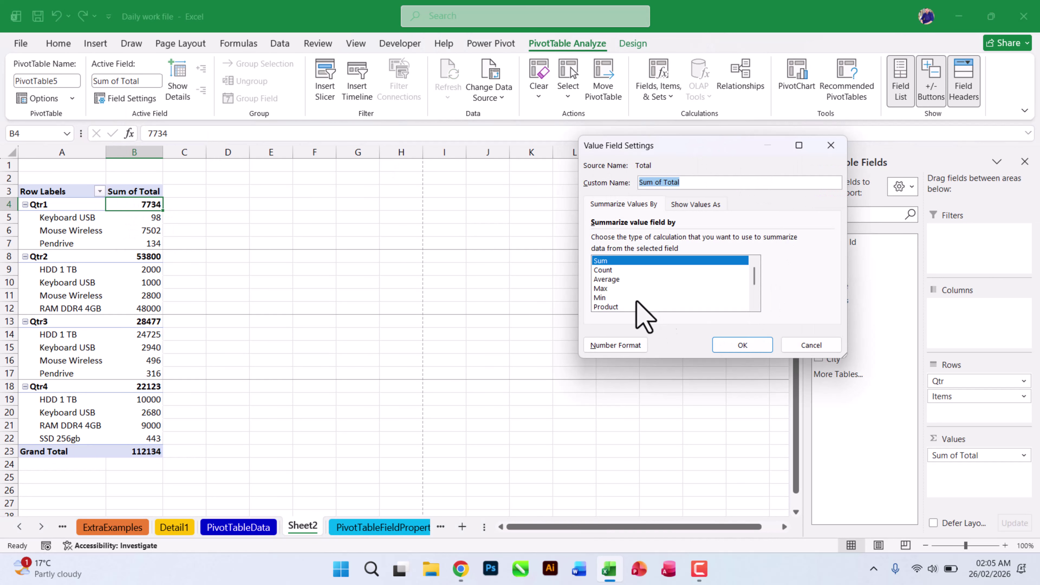
left_click(799, 345)
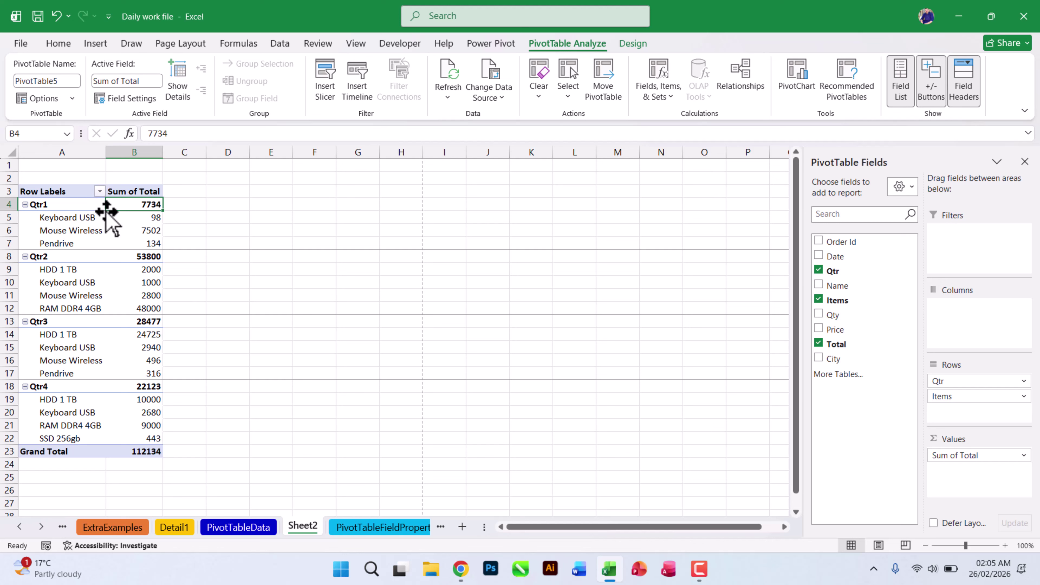
Check which field is active for the Qtr1 label, the Keyboard USB and HDD 1 TB labels, and an item's value.
left_click(50, 205)
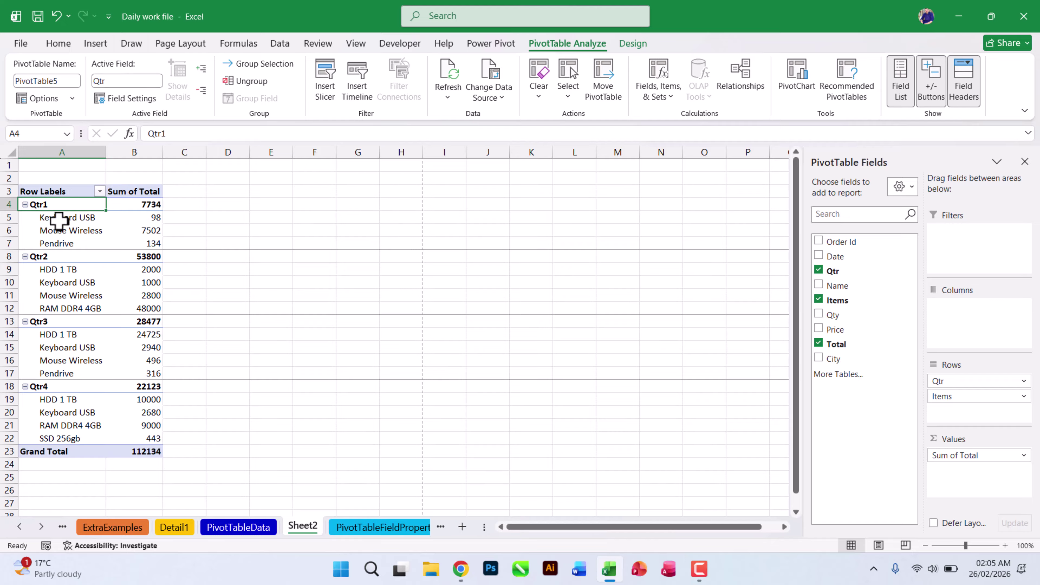
left_click(68, 217)
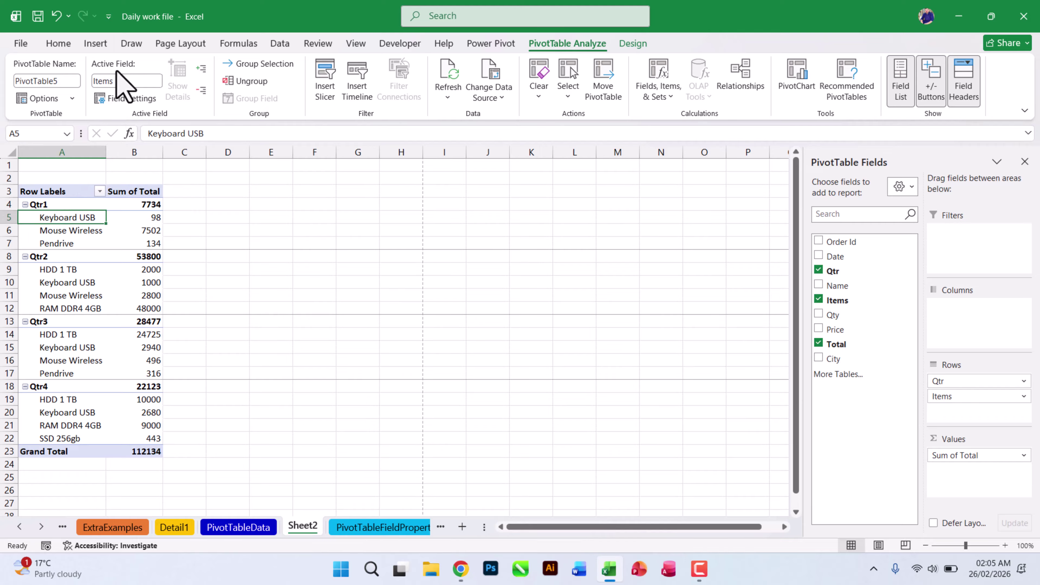
left_click(132, 230)
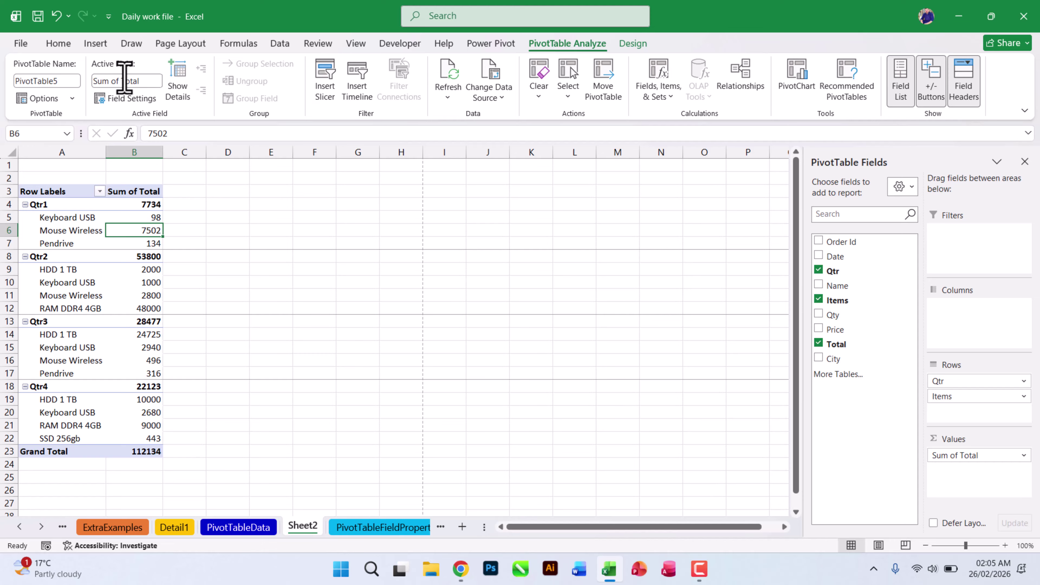
left_click(71, 271)
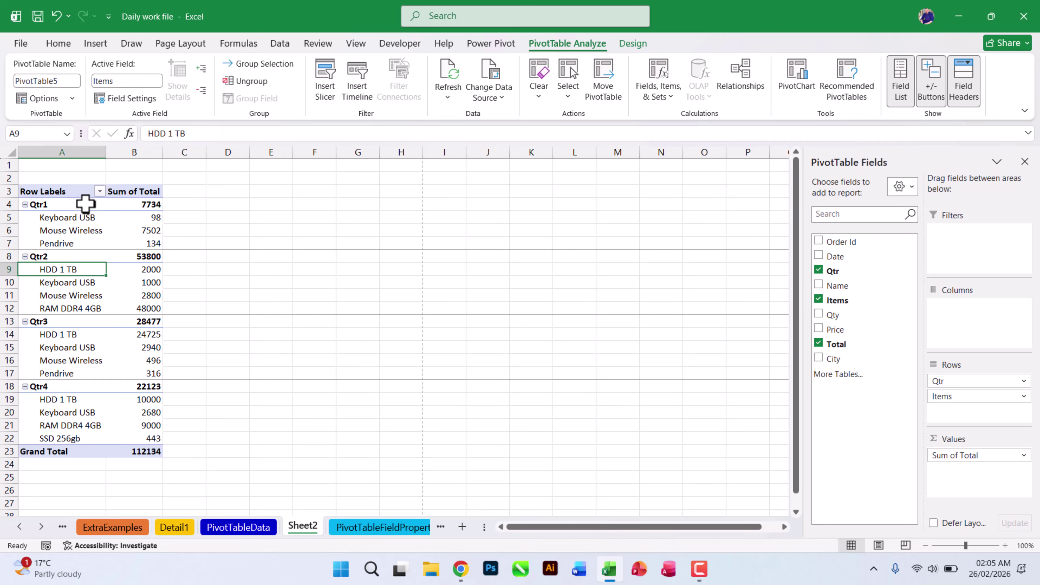
Show the detail records behind Qtr1's Sum of Total on a new sheet and examine their Price and Total columns.
left_click(124, 205)
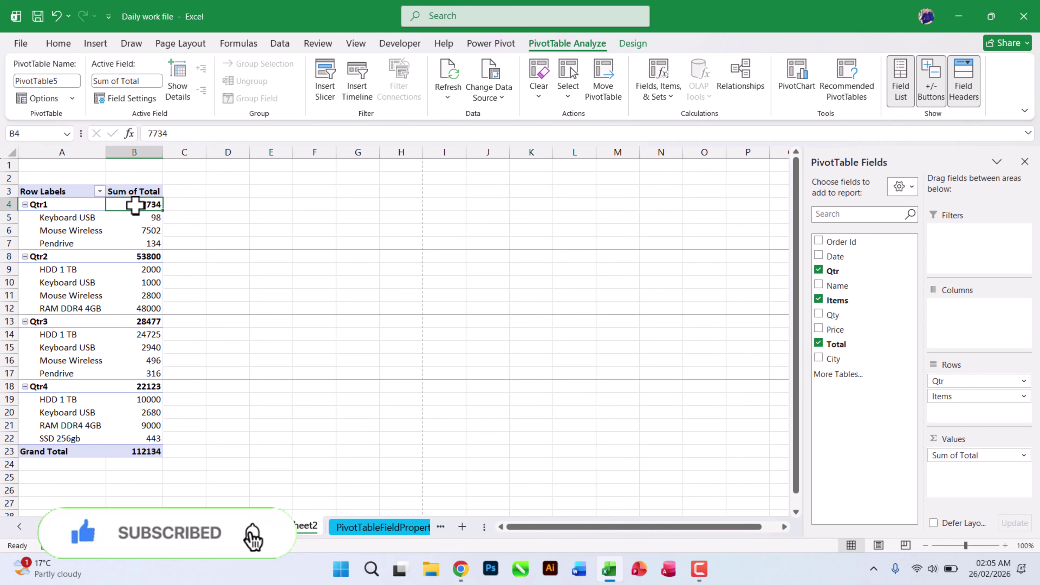
left_click(179, 87)
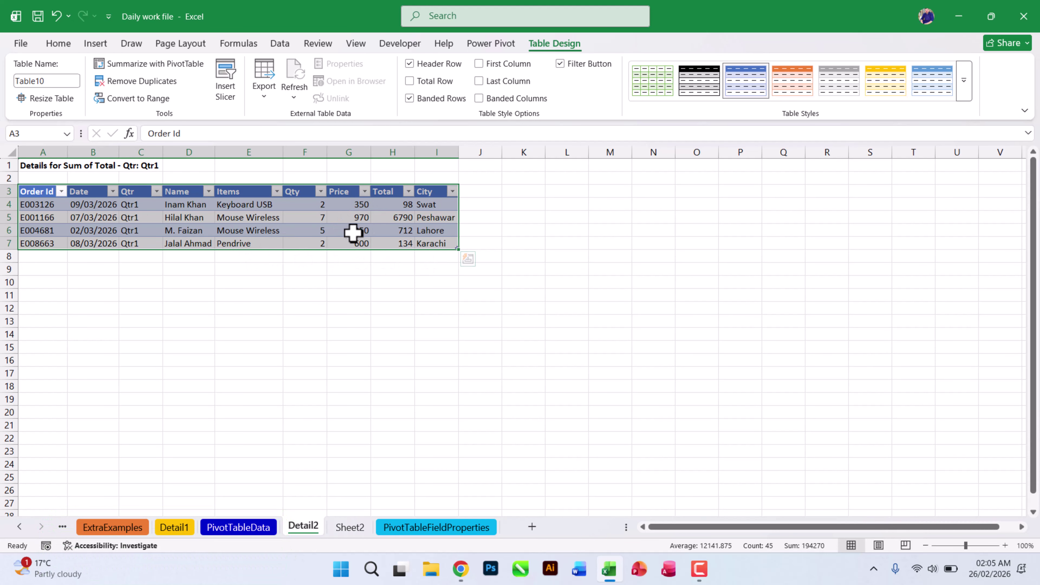
left_click_drag(345, 206, 346, 242)
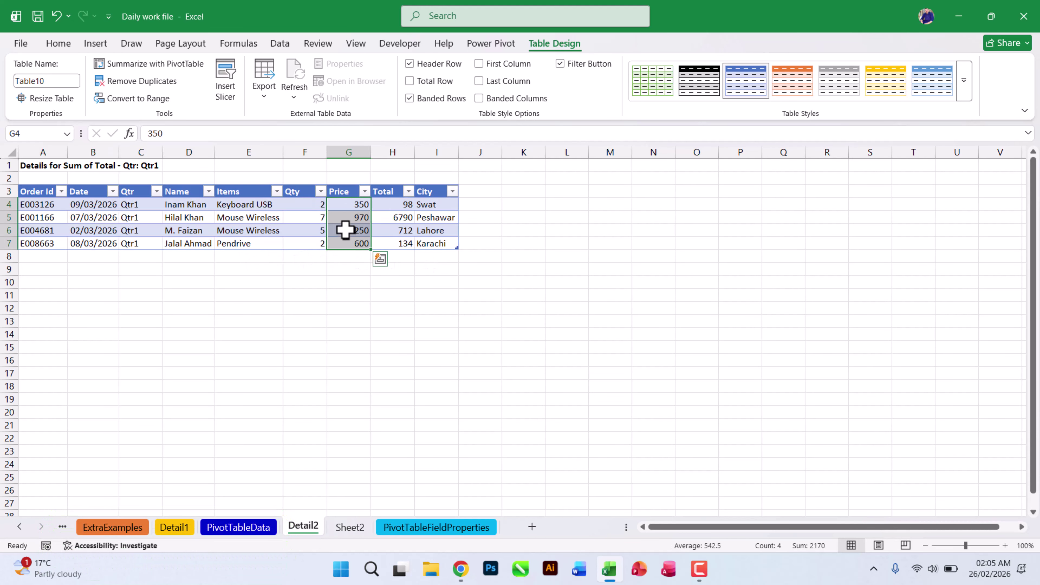
left_click_drag(384, 208, 400, 252)
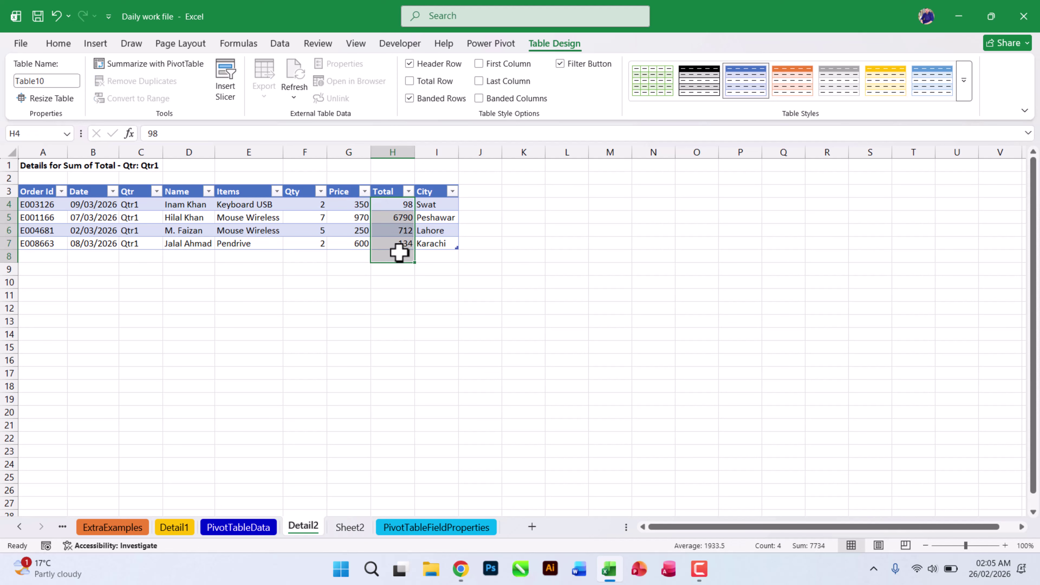
left_click(358, 242)
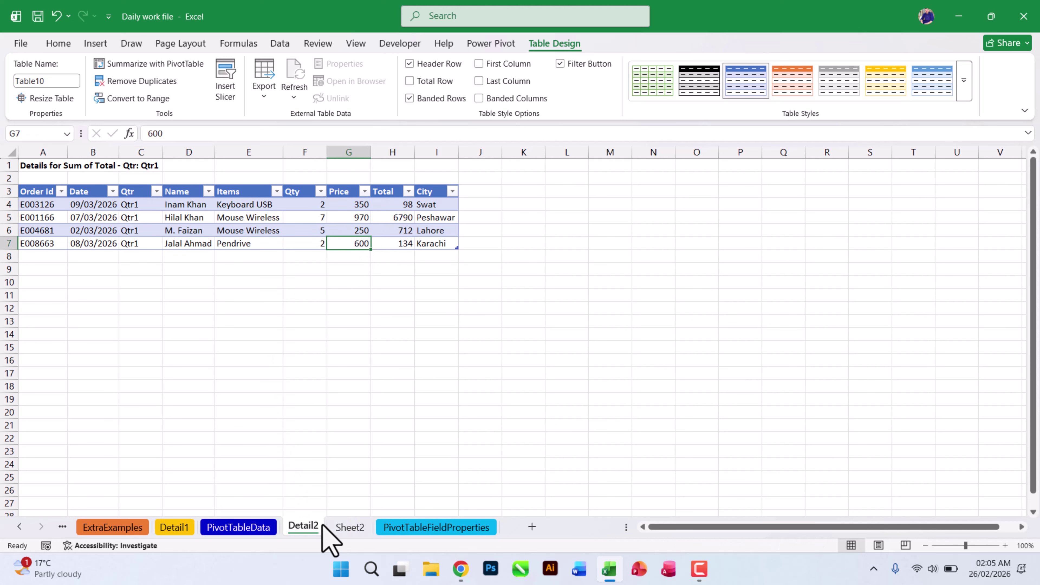
Return to Sheet2 and check whether Show Details is available for the Keyboard USB label and for Qtr1's total.
left_click(344, 528)
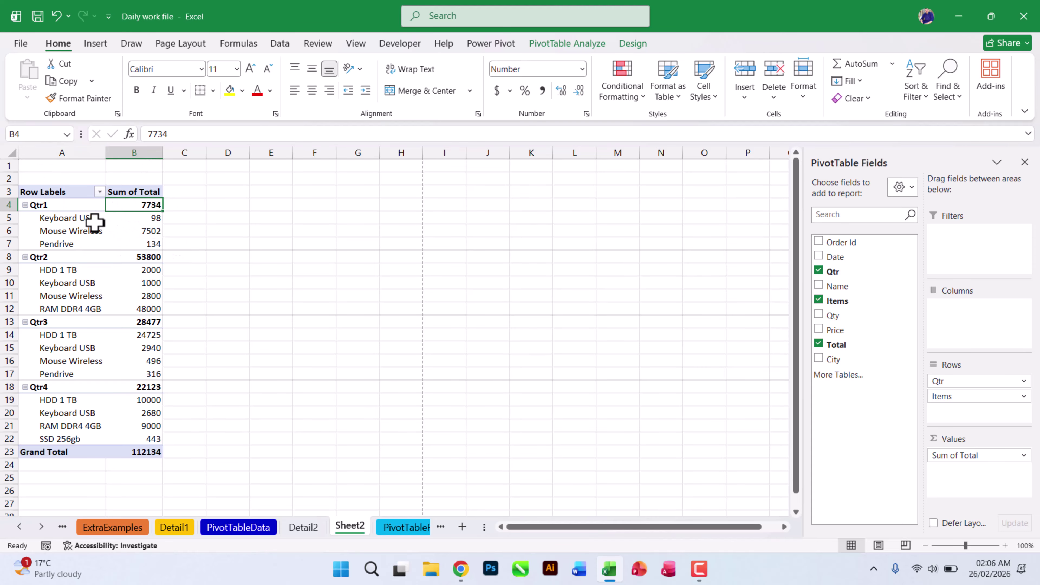
left_click(76, 223)
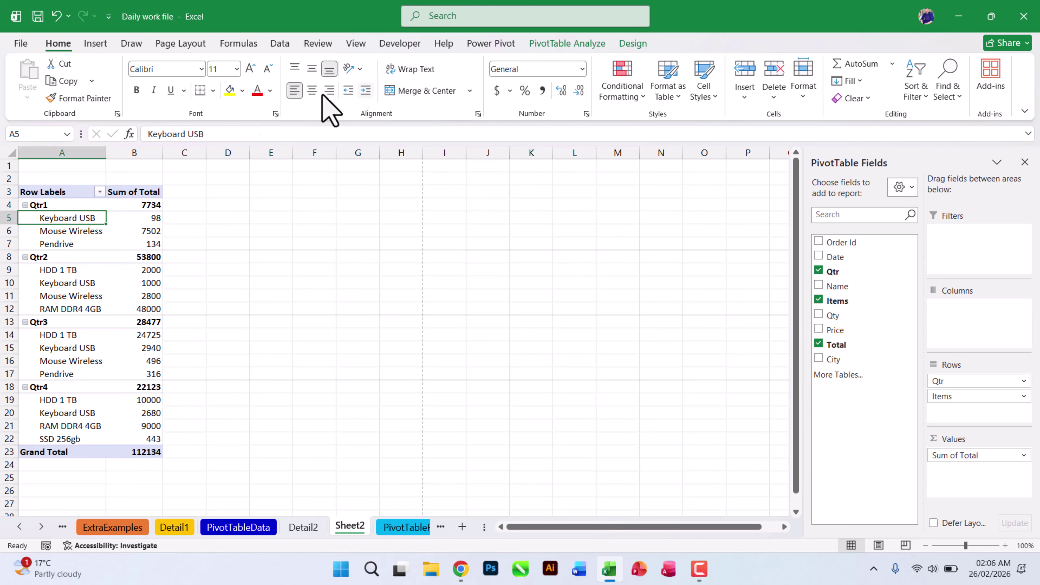
left_click(566, 44)
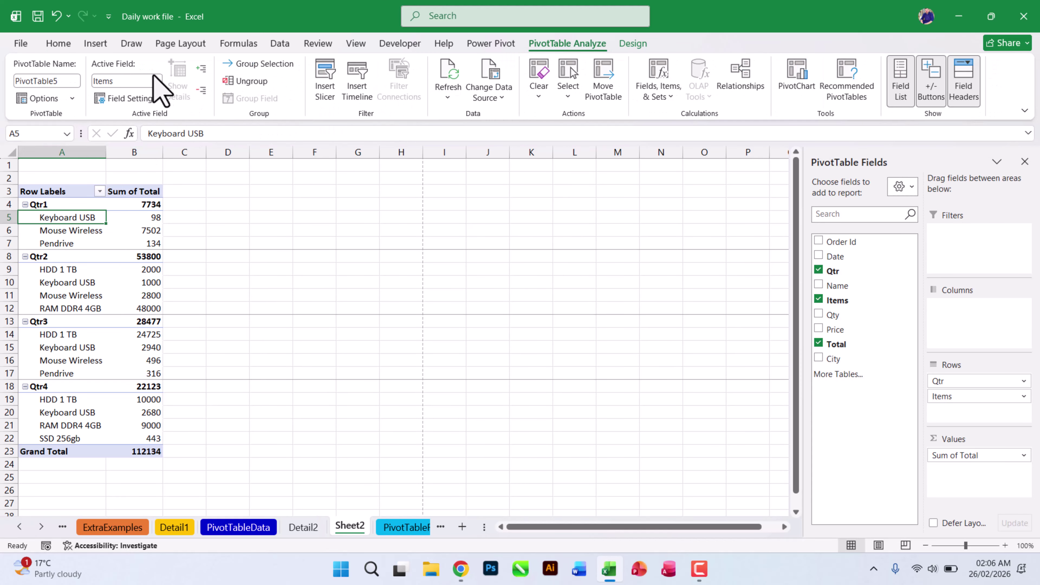
left_click(135, 205)
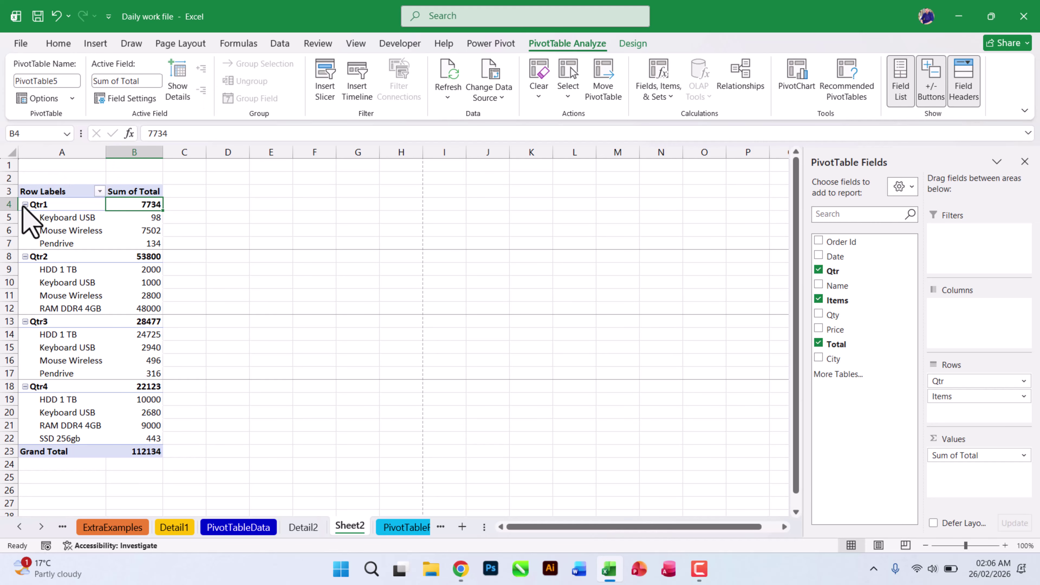
Collapse the entire Qtr field and expand it again, twice.
left_click(32, 203)
left_click(49, 204)
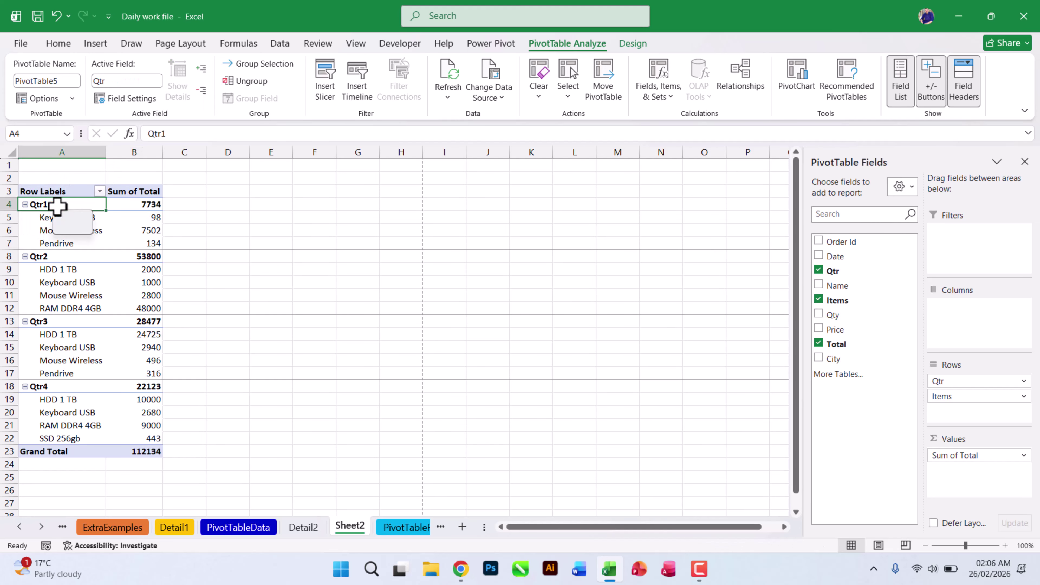
left_click(201, 90)
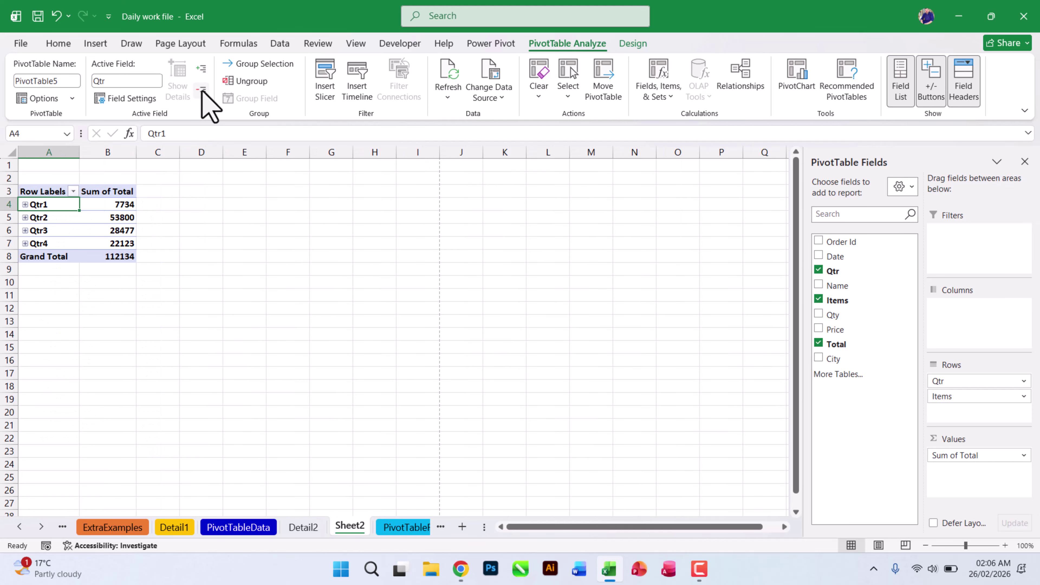
left_click(202, 68)
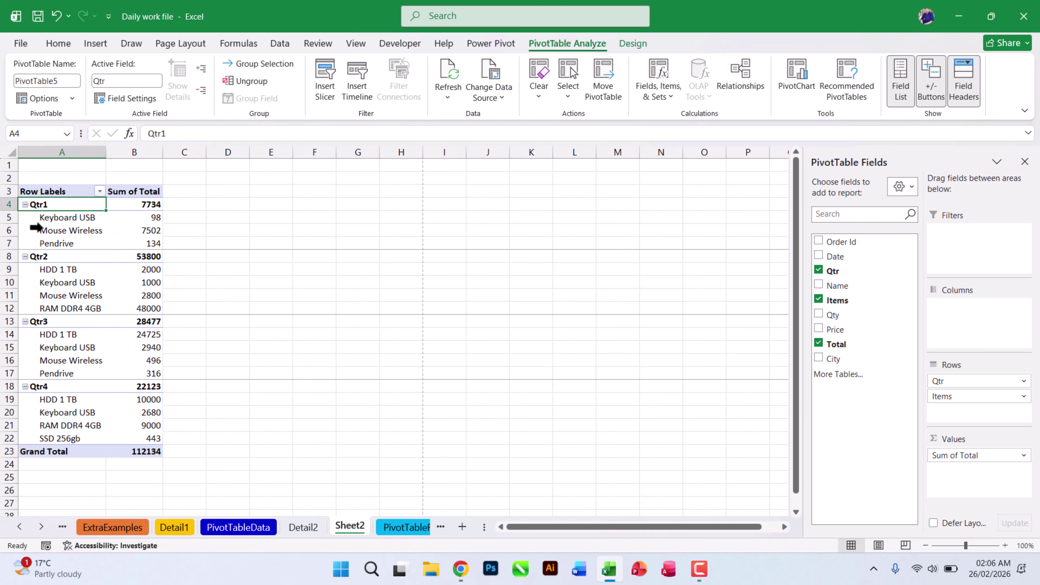
left_click(201, 90)
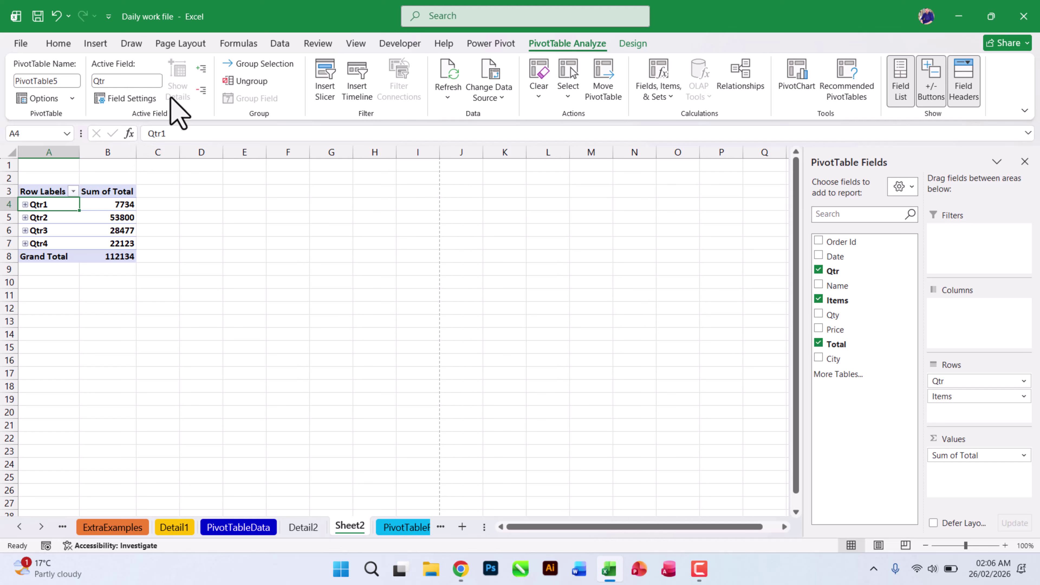
left_click(202, 69)
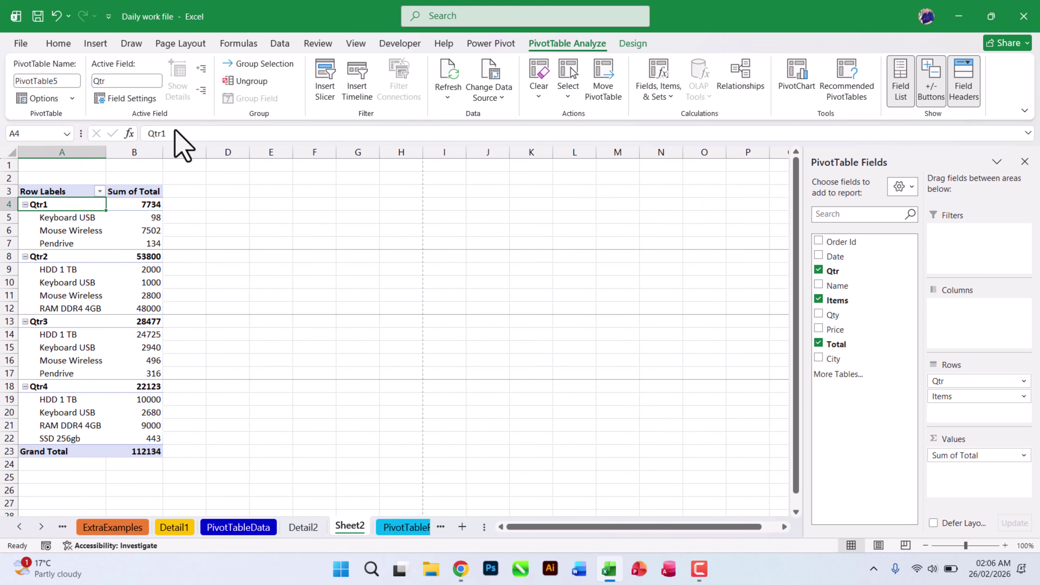
View the Qtr field's Subtotals & Filters settings and close them without changes.
left_click(125, 98)
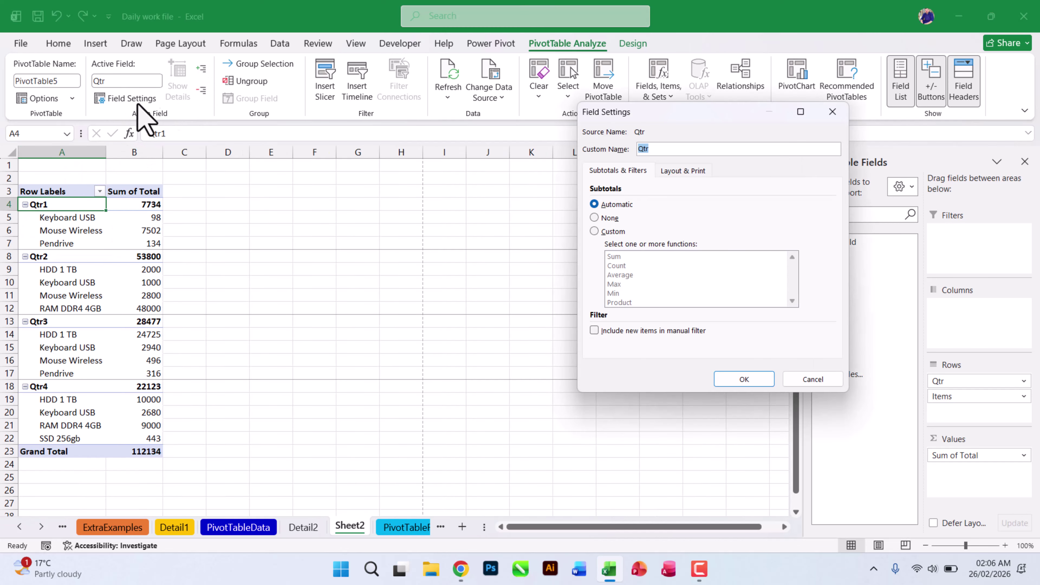
left_click(830, 117)
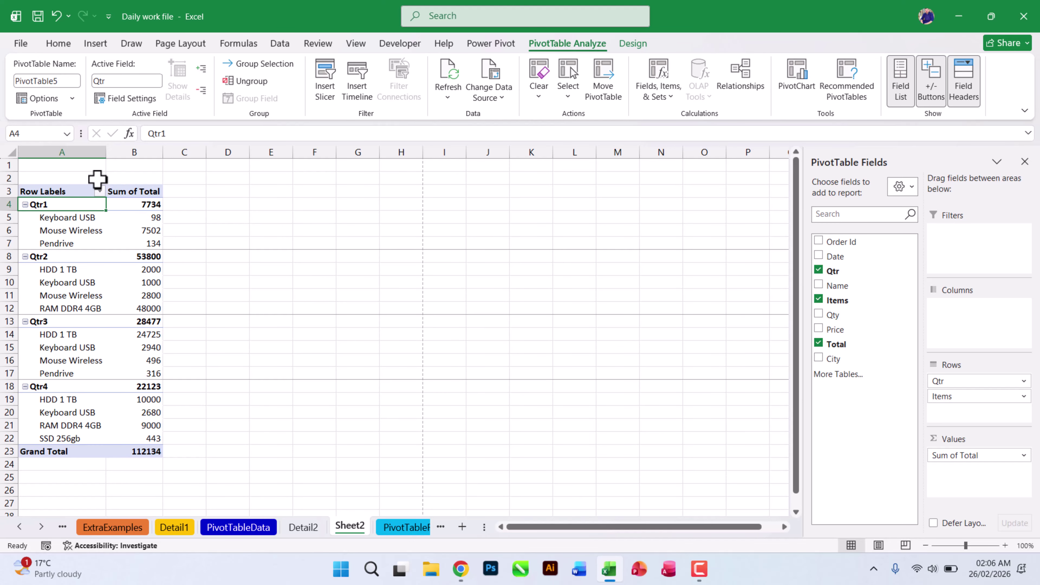
left_click(700, 569)
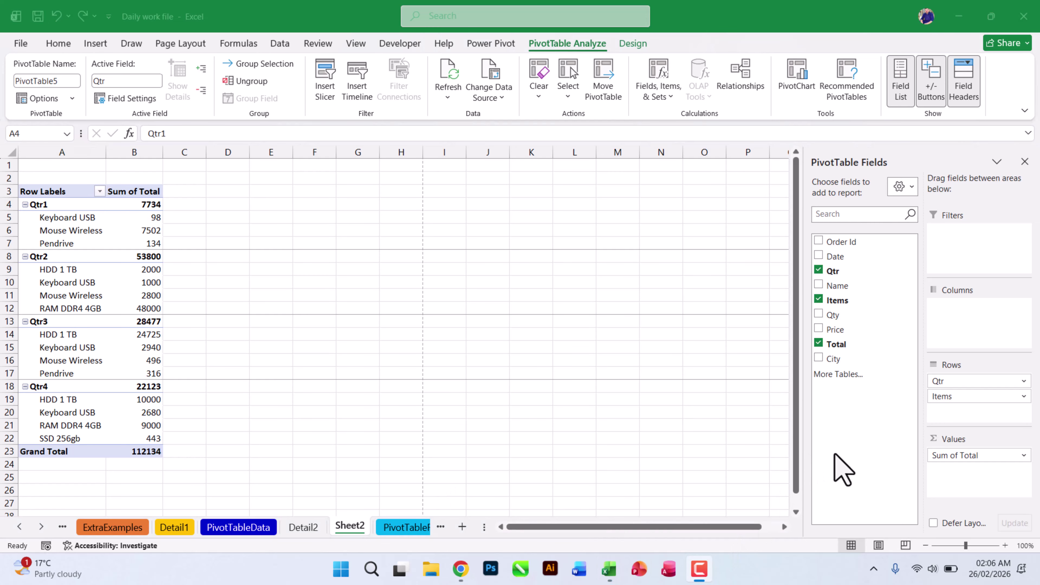